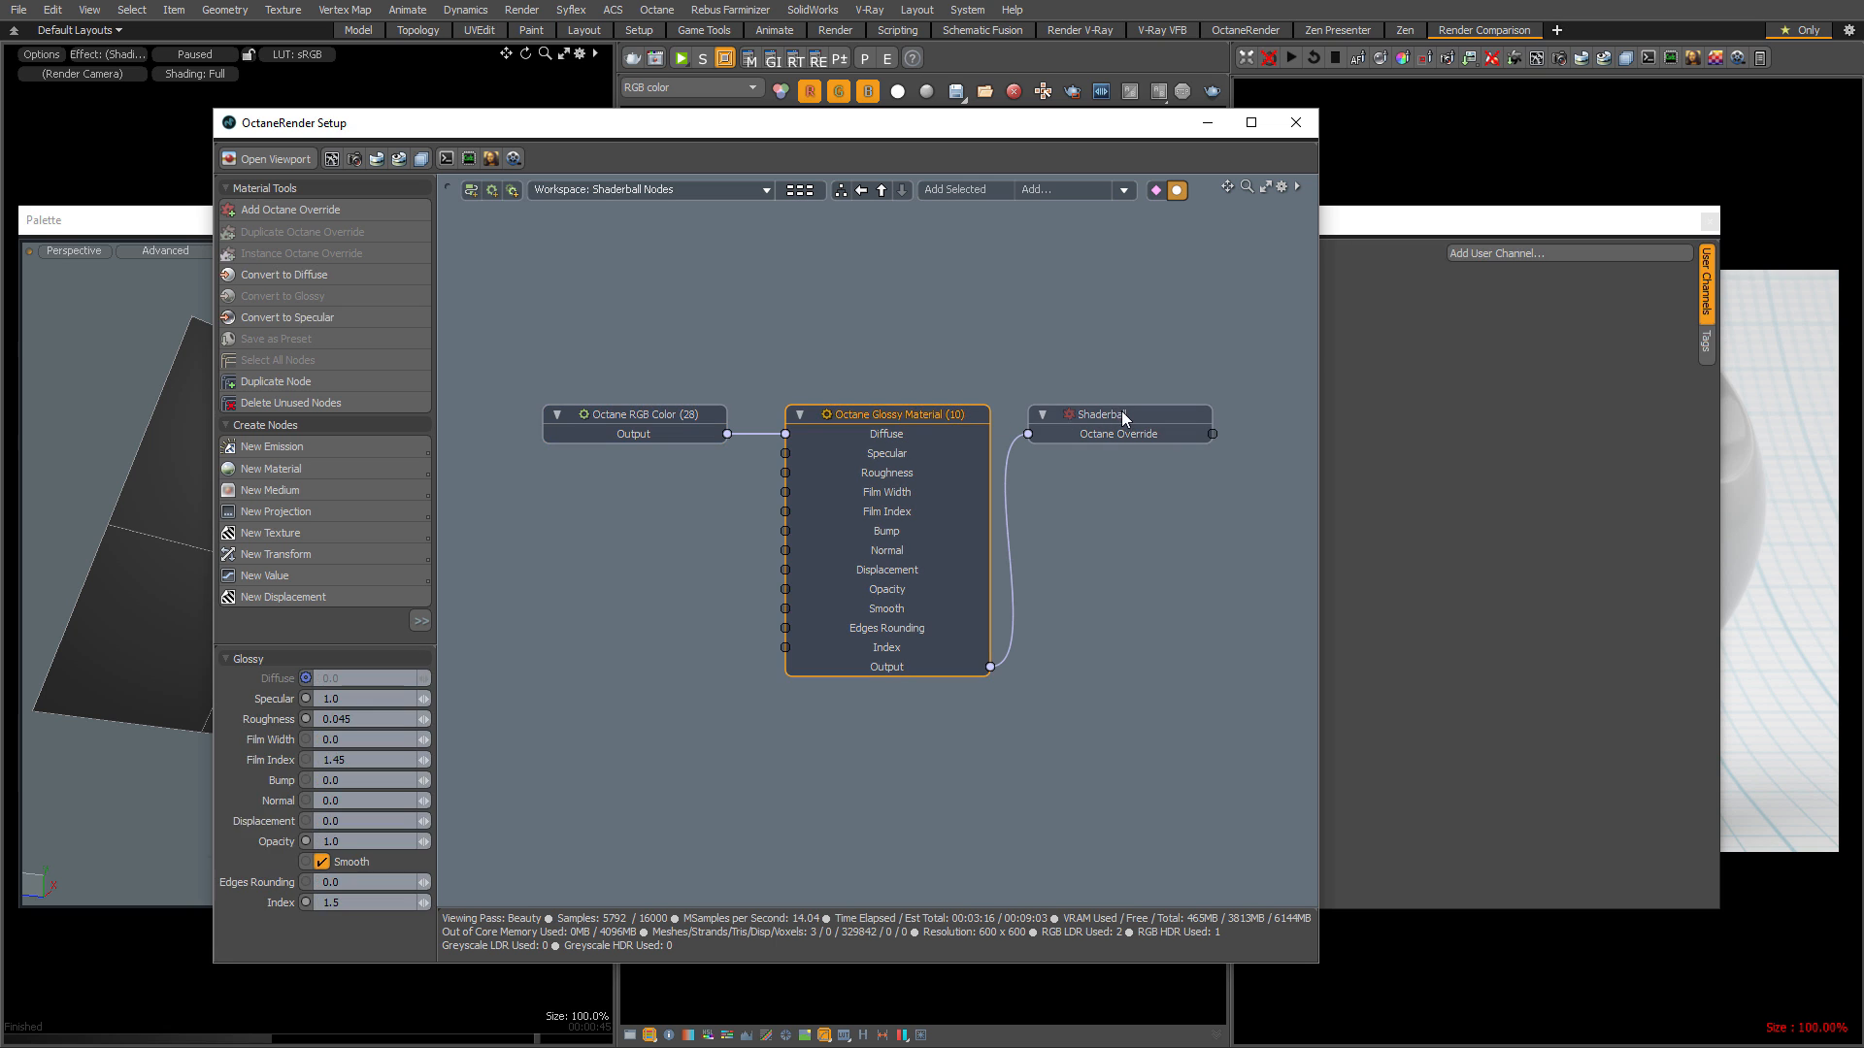
Select the Octane Glossy Material node and rearrange the windows so that the Octane render is uncovered.
{"action": "left_click", "coordinate": [920, 413]}
{"action": "left_click_drag", "start_coordinate": [875, 374], "coordinate": [968, 345], "text": "ctrl+alt"}
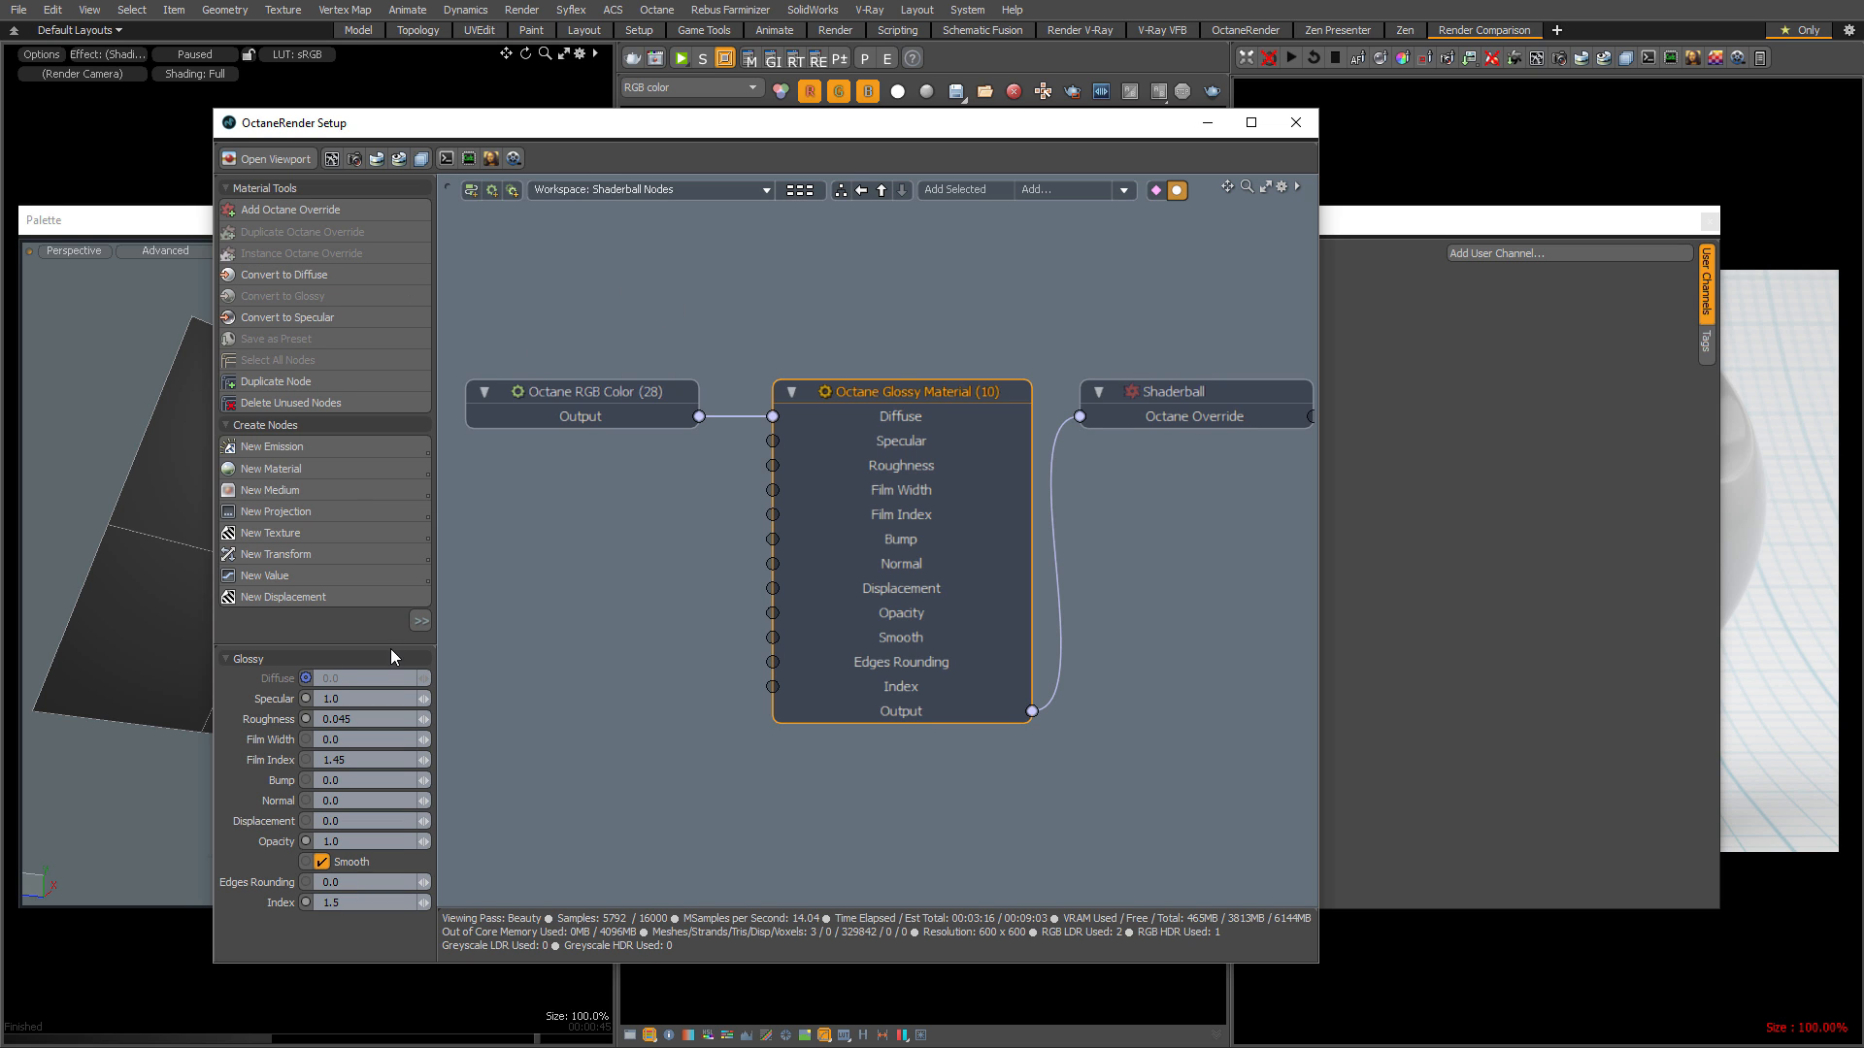
{"action": "left_click_drag", "start_coordinate": [390, 646], "coordinate": [387, 596]}
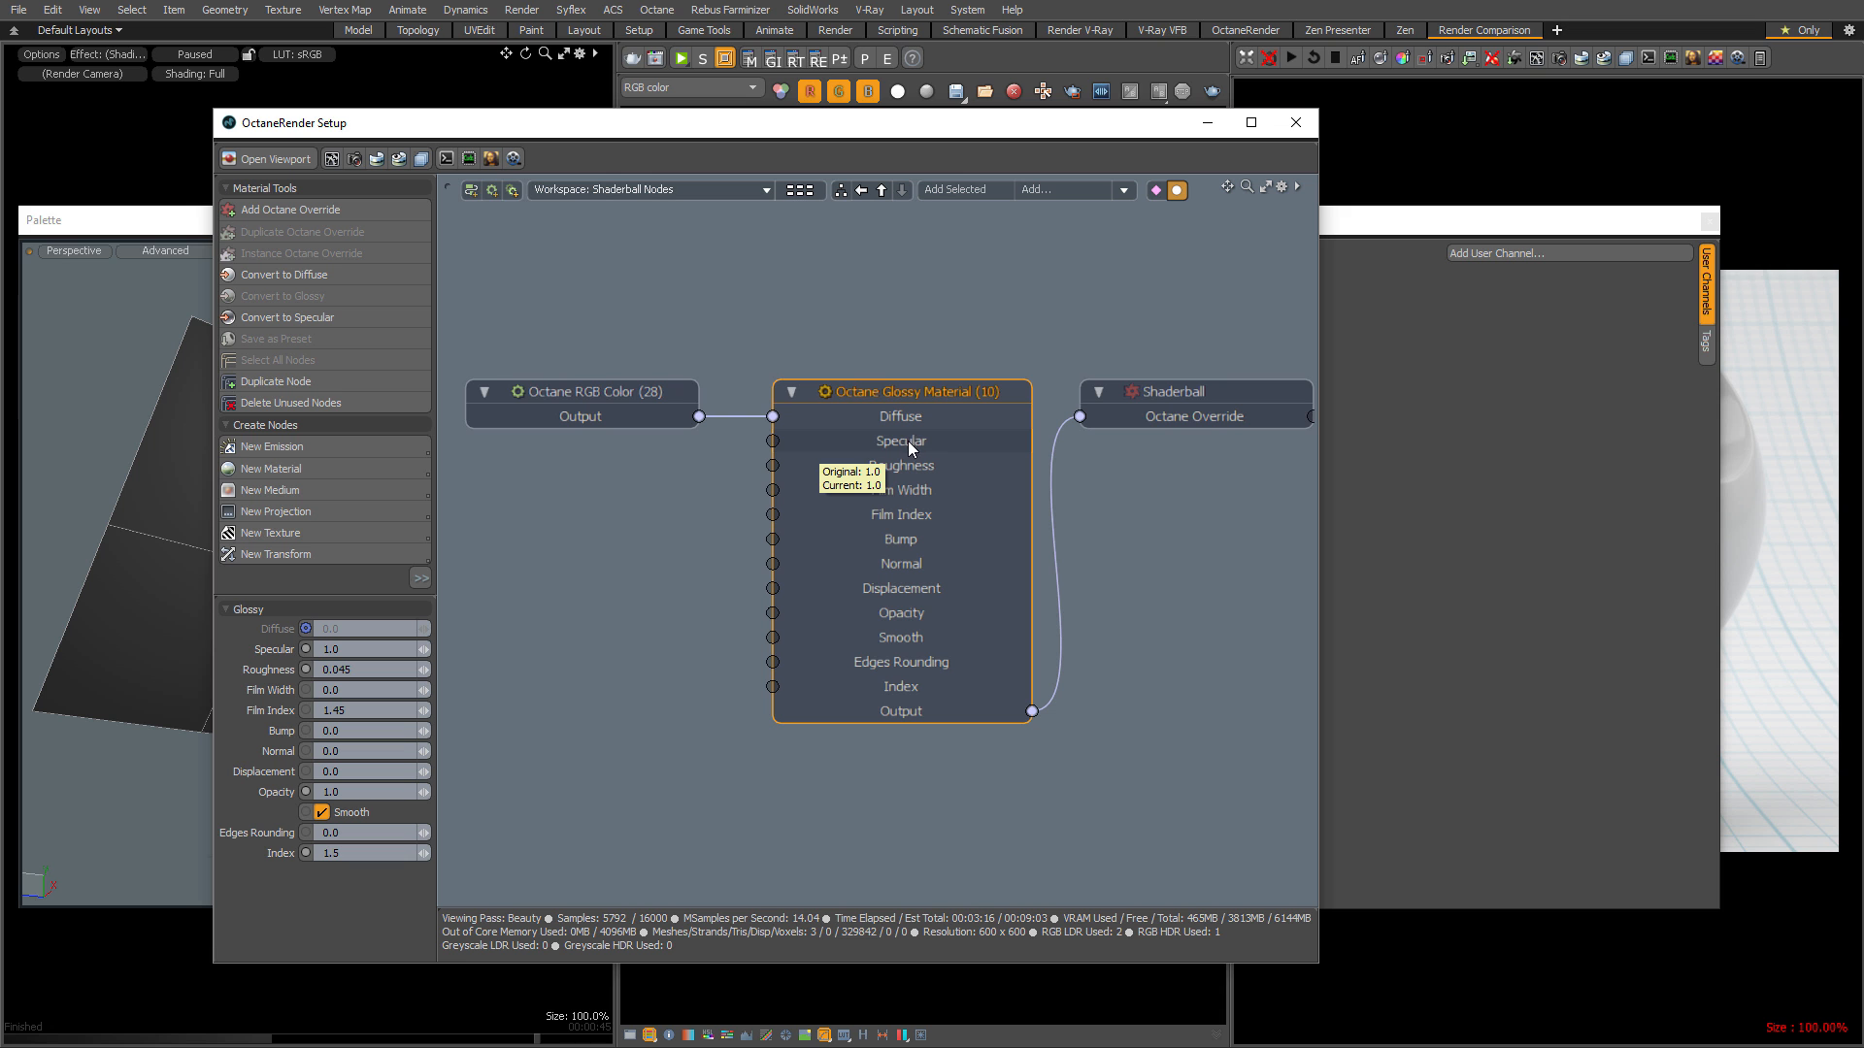
{"action": "left_click_drag", "start_coordinate": [1386, 229], "coordinate": [1296, 1047]}
{"action": "left_click_drag", "start_coordinate": [1108, 133], "coordinate": [941, 62]}
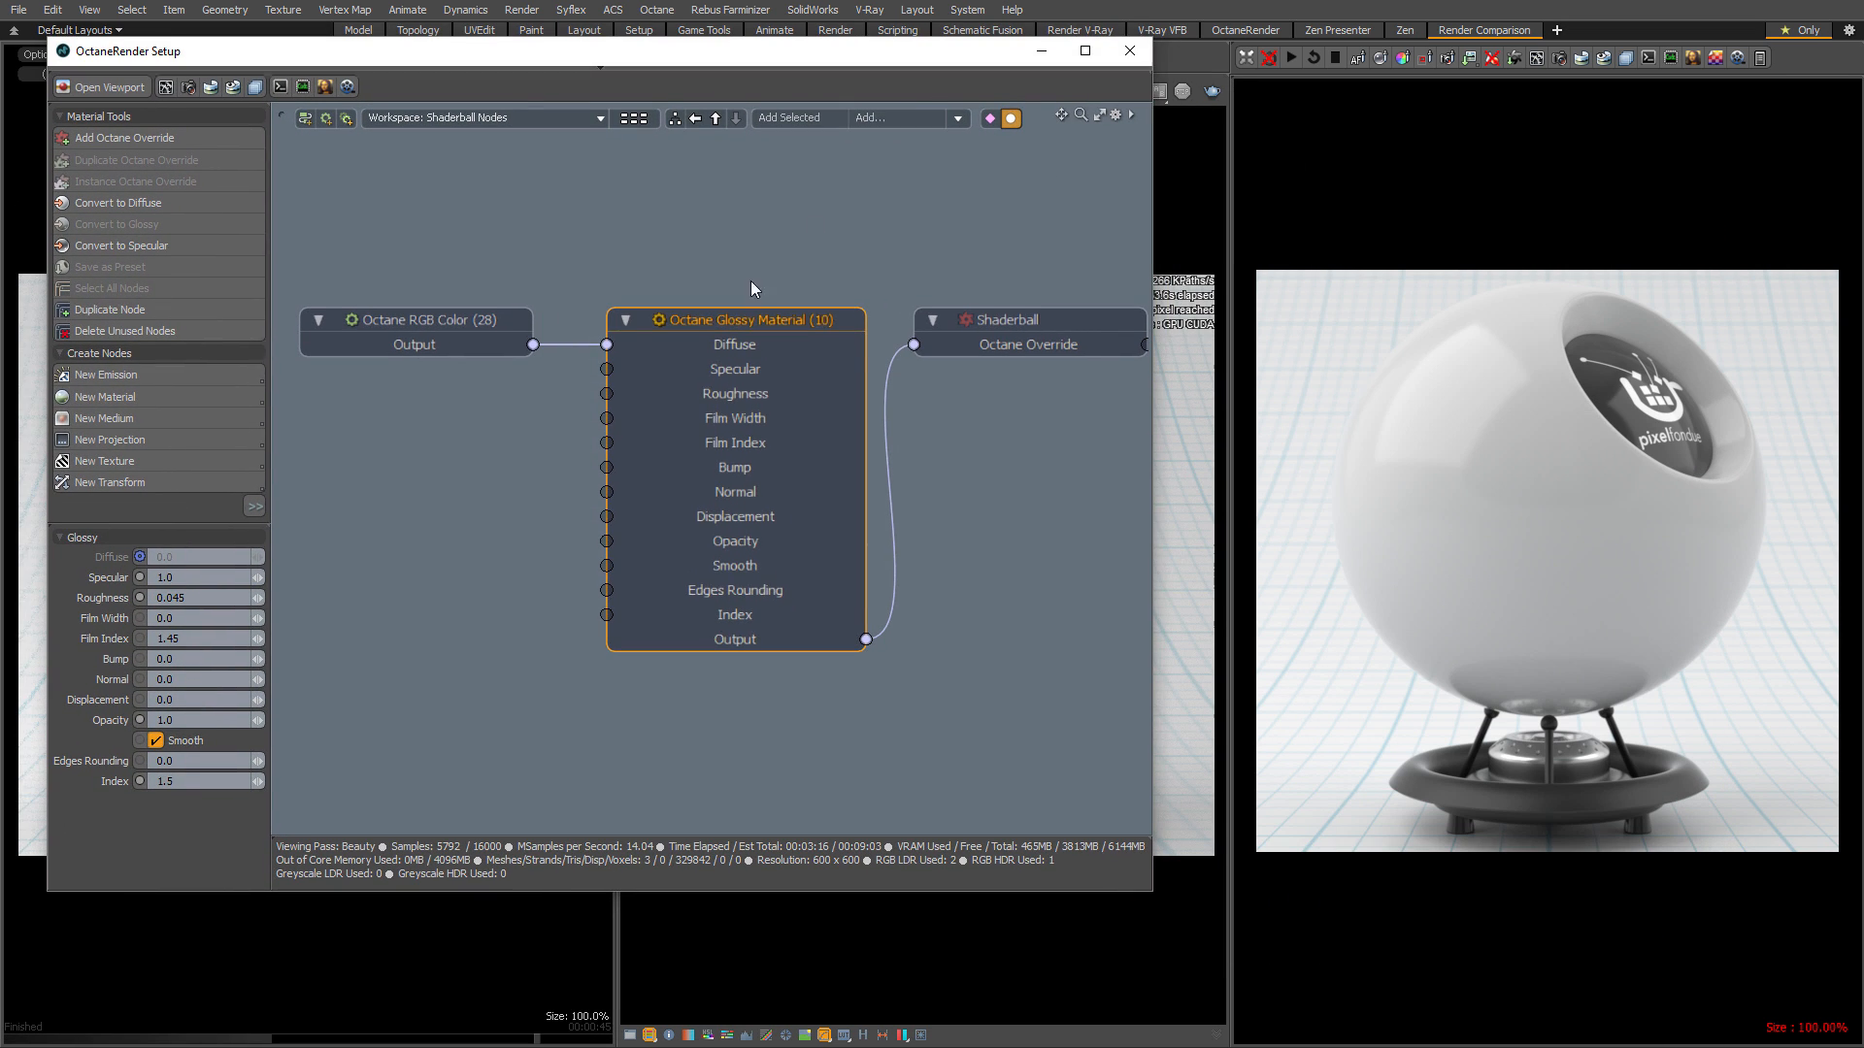
Add an RGB Color texture node below the existing color node and set its color to pinkish red (1.0, 0.0, 0.34).
{"action": "left_click", "coordinate": [153, 463]}
{"action": "left_click", "coordinate": [353, 515]}
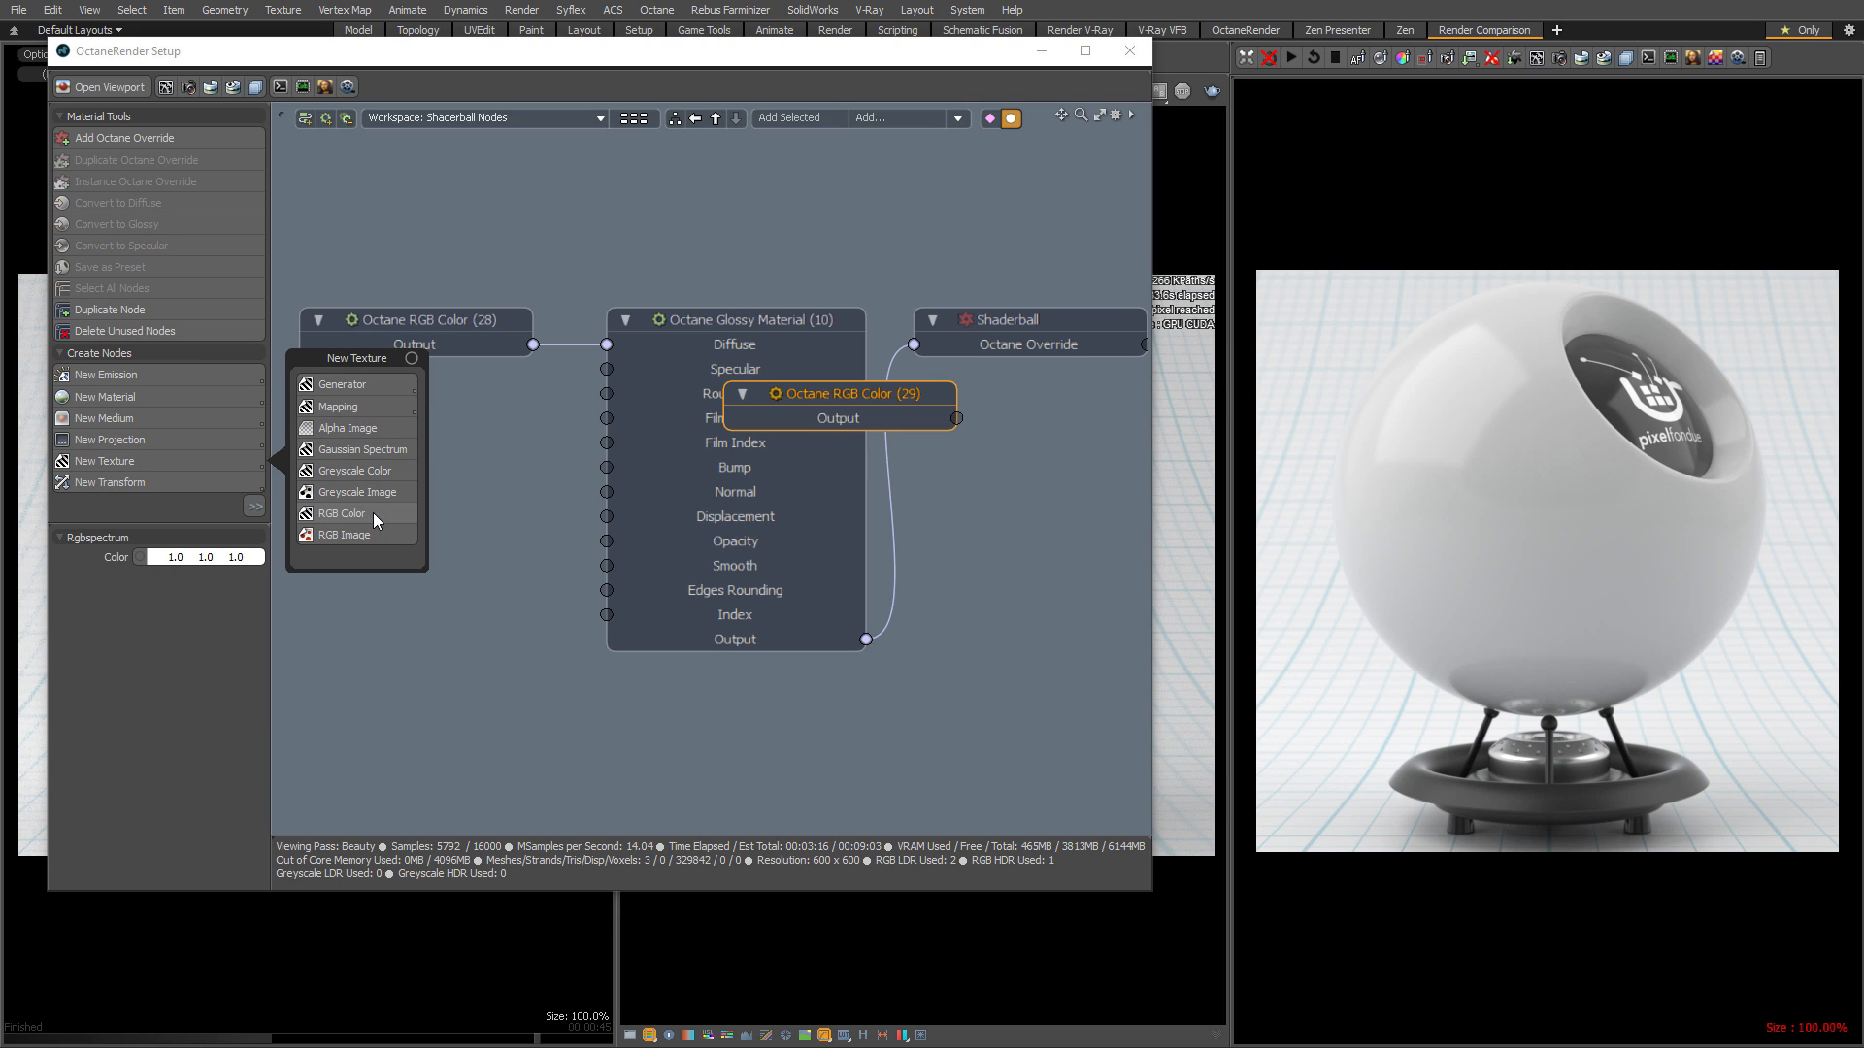
{"action": "left_click_drag", "start_coordinate": [855, 393], "coordinate": [430, 412]}
{"action": "left_click", "coordinate": [254, 557]}
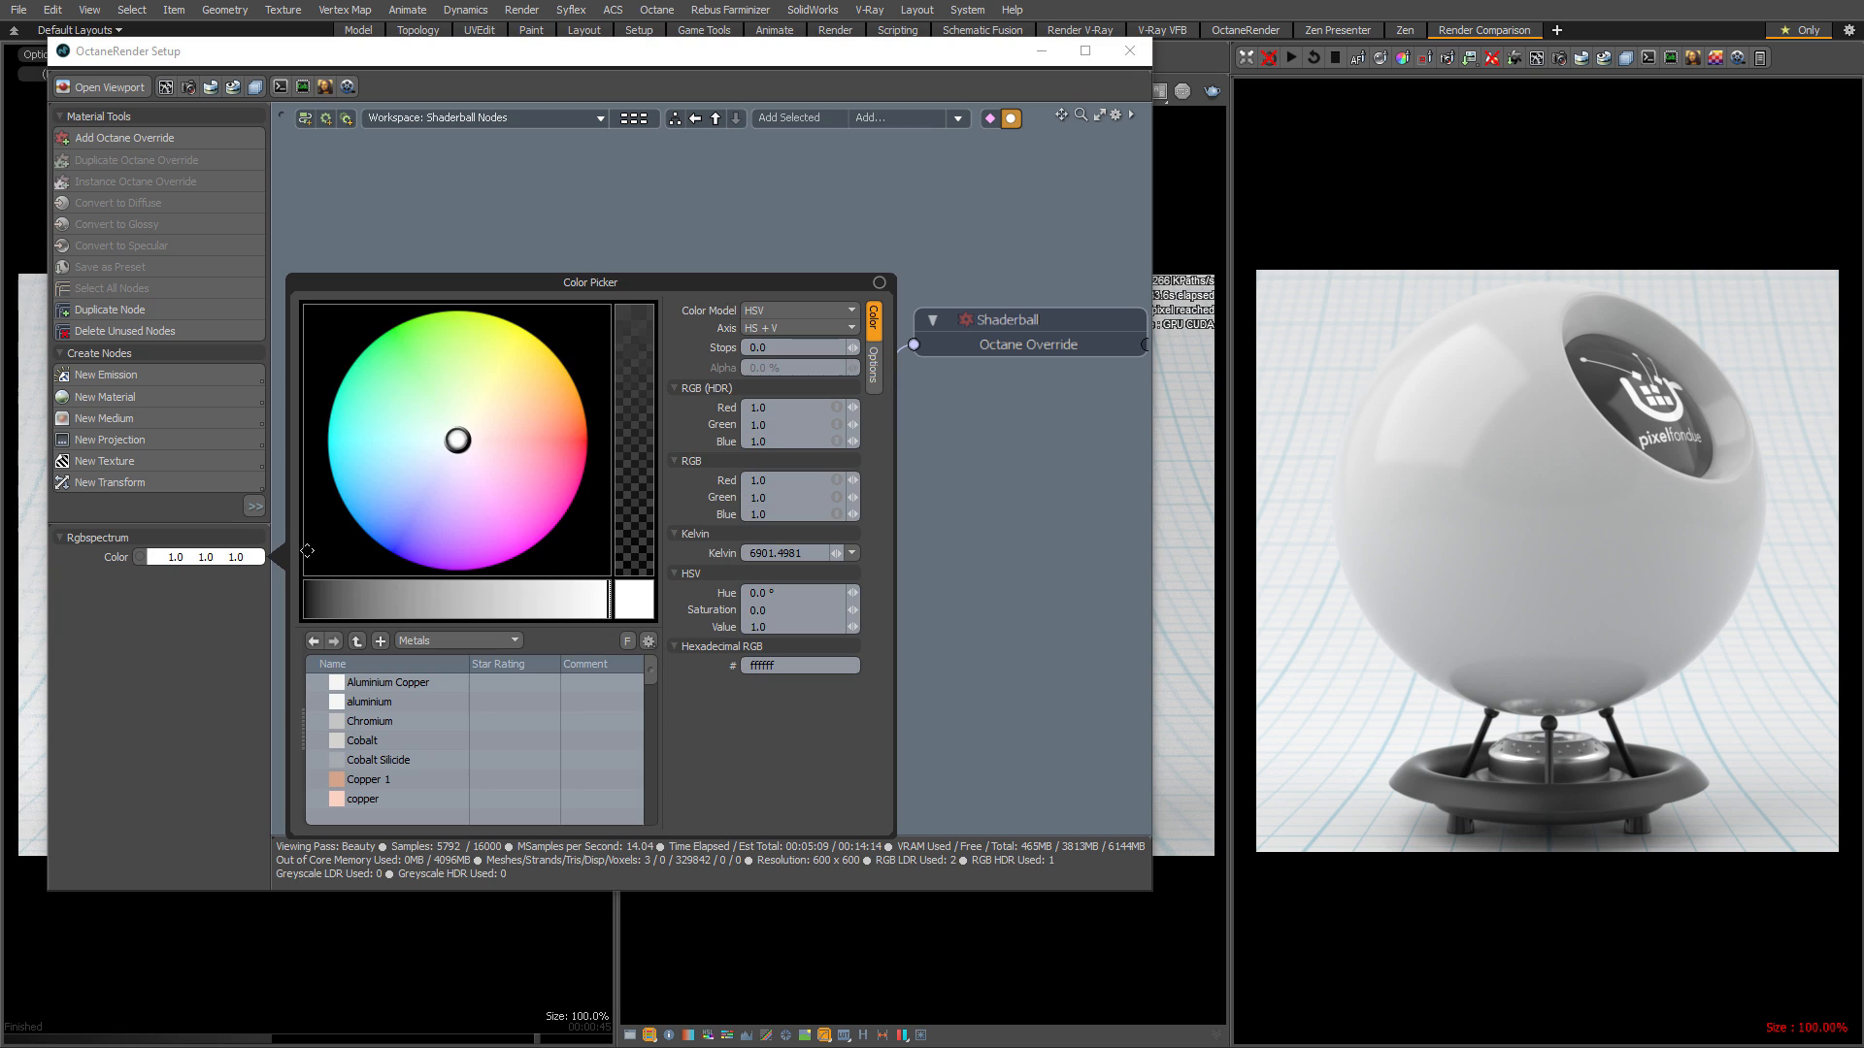
{"action": "left_click", "coordinate": [585, 453]}
{"action": "left_click", "coordinate": [654, 221]}
Connect the pinkish red color node to the glossy material's Specular input and resume the Octane render.
{"action": "left_click_drag", "start_coordinate": [533, 437], "coordinate": [648, 369]}
{"action": "left_click", "coordinate": [453, 405]}
{"action": "left_click", "coordinate": [1292, 57]}
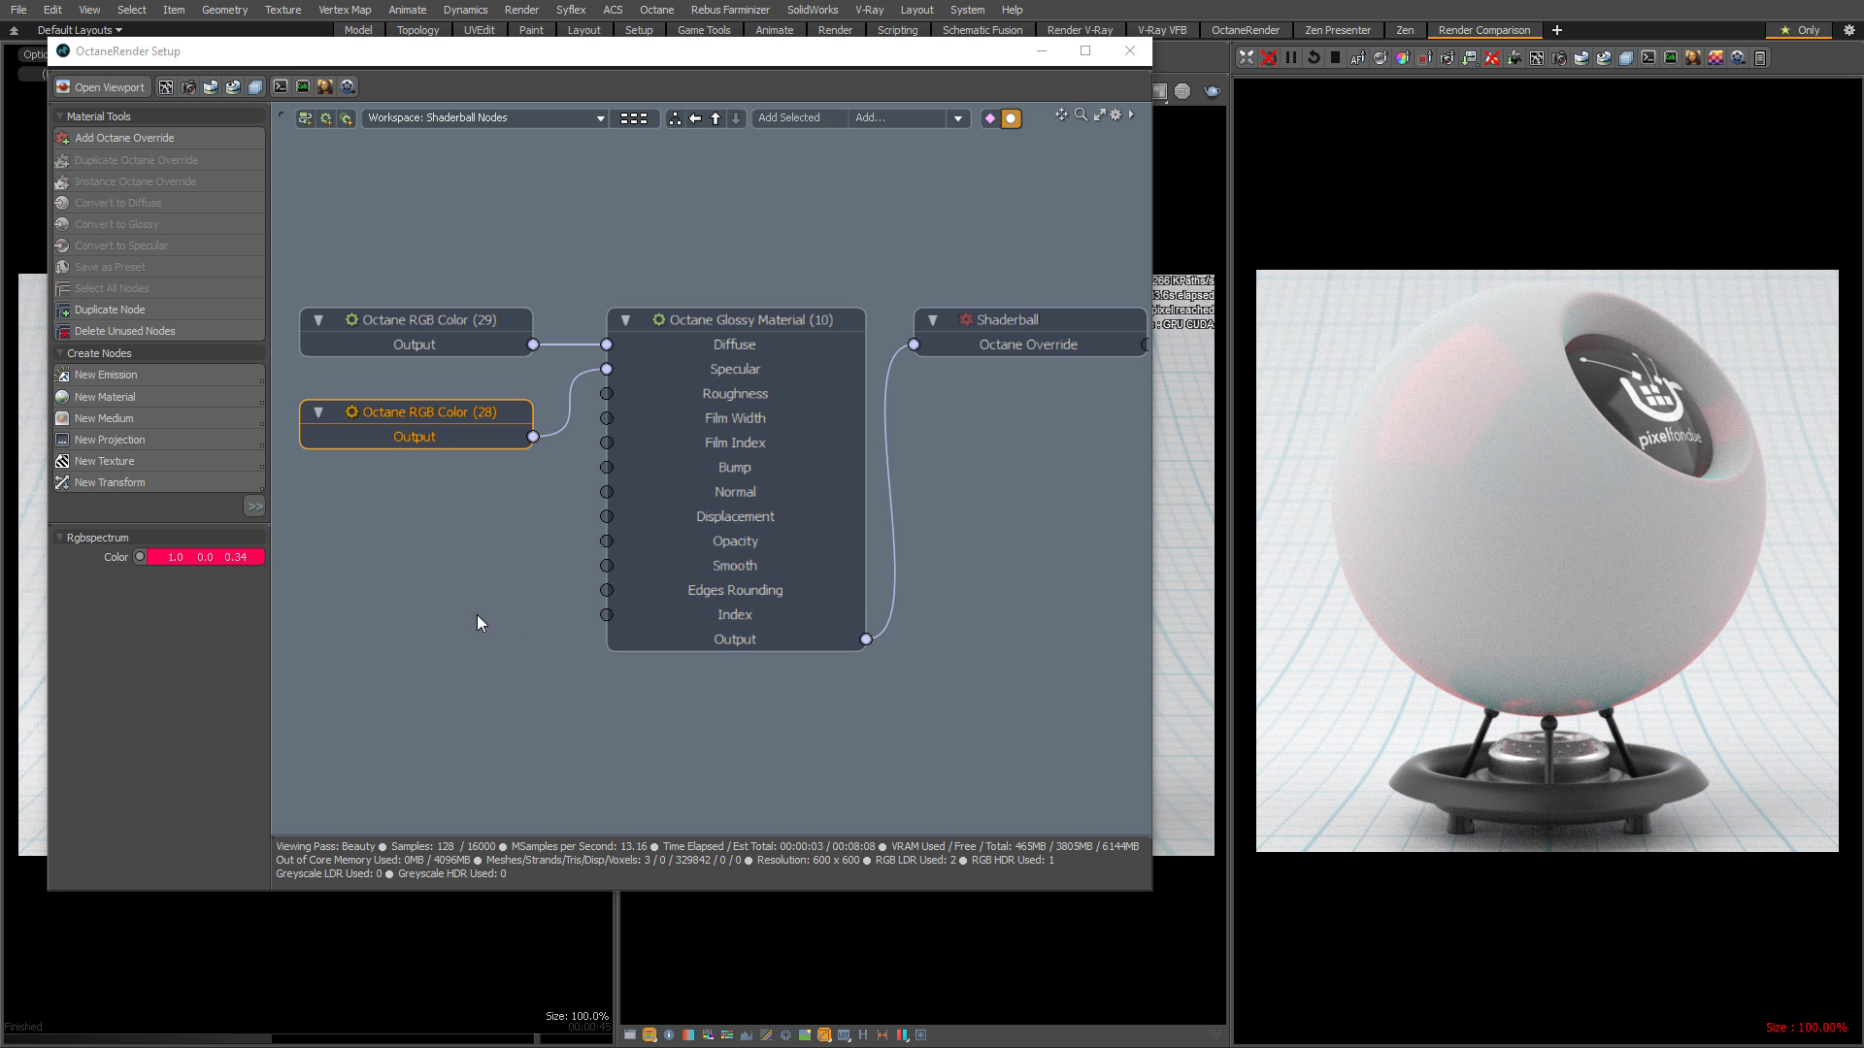
Set the Octane Glossy Material's index to 4.0.
{"action": "left_click", "coordinate": [749, 313]}
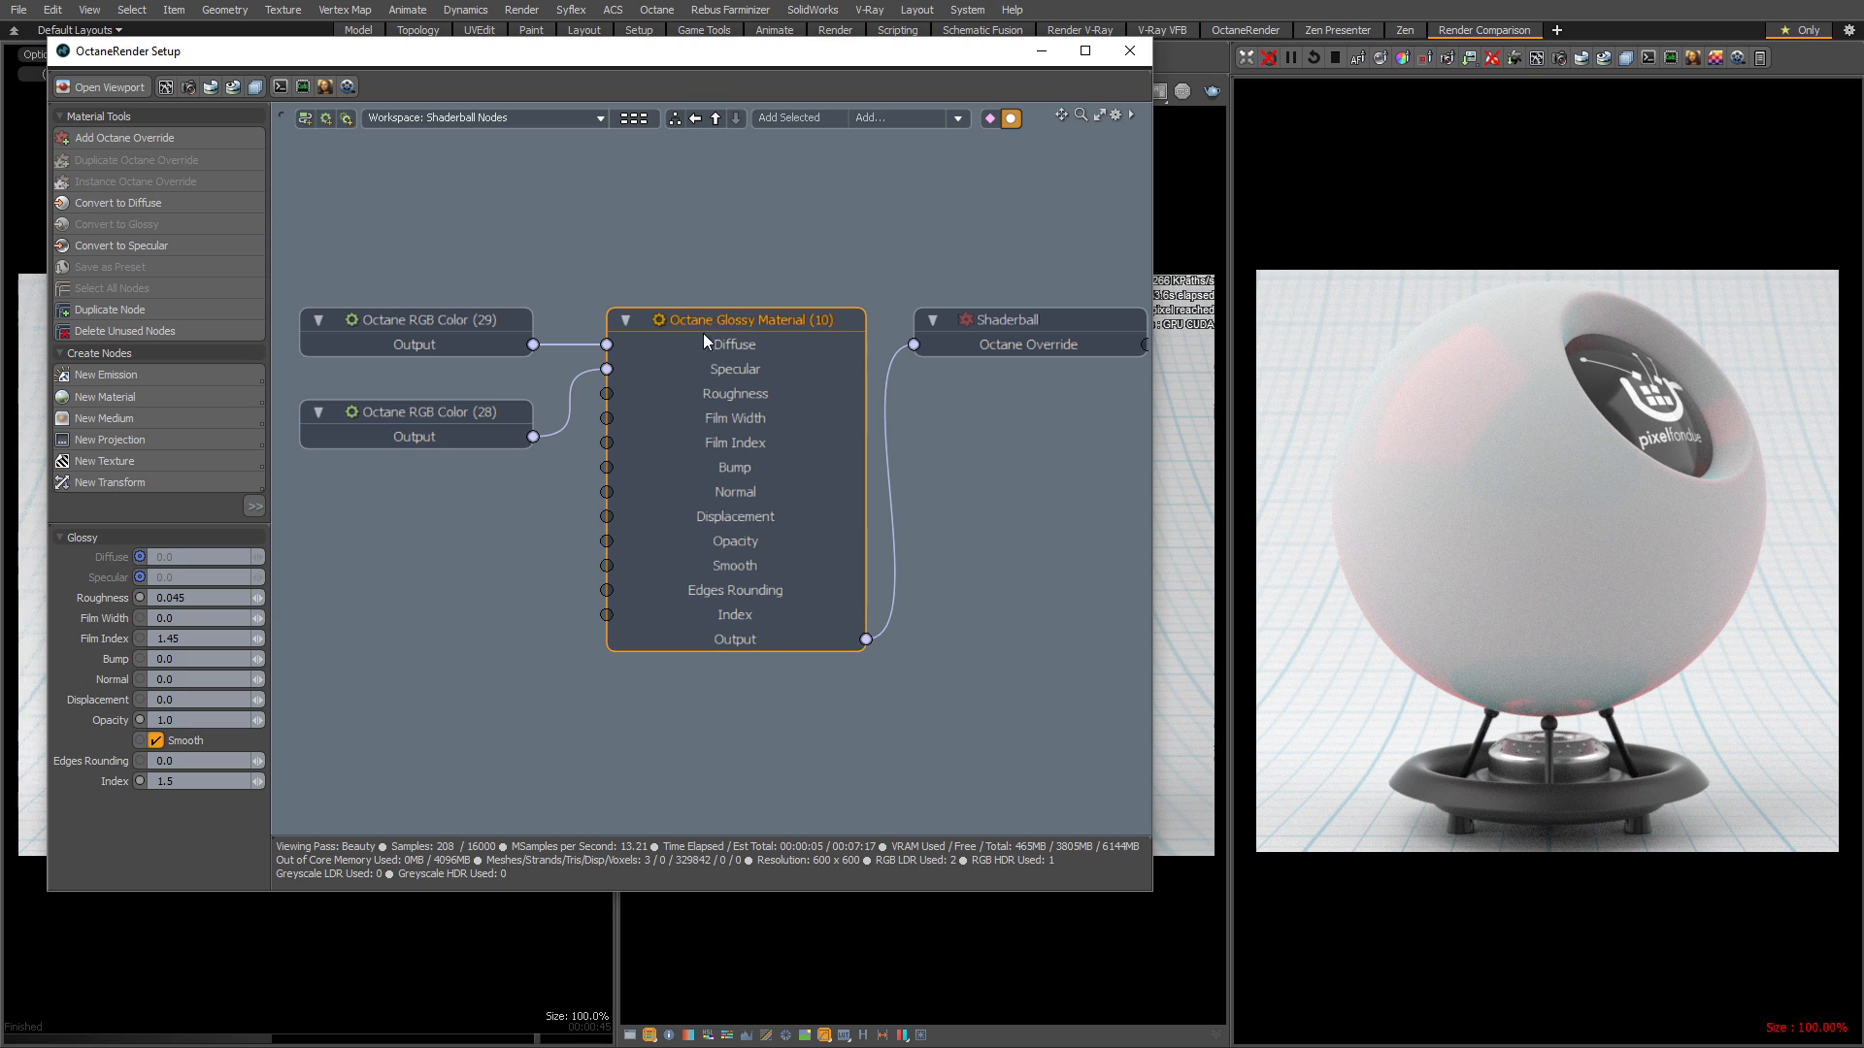
{"action": "left_click", "coordinate": [200, 783]}
{"action": "type", "text": "4"}
{"action": "key", "text": "Return"}
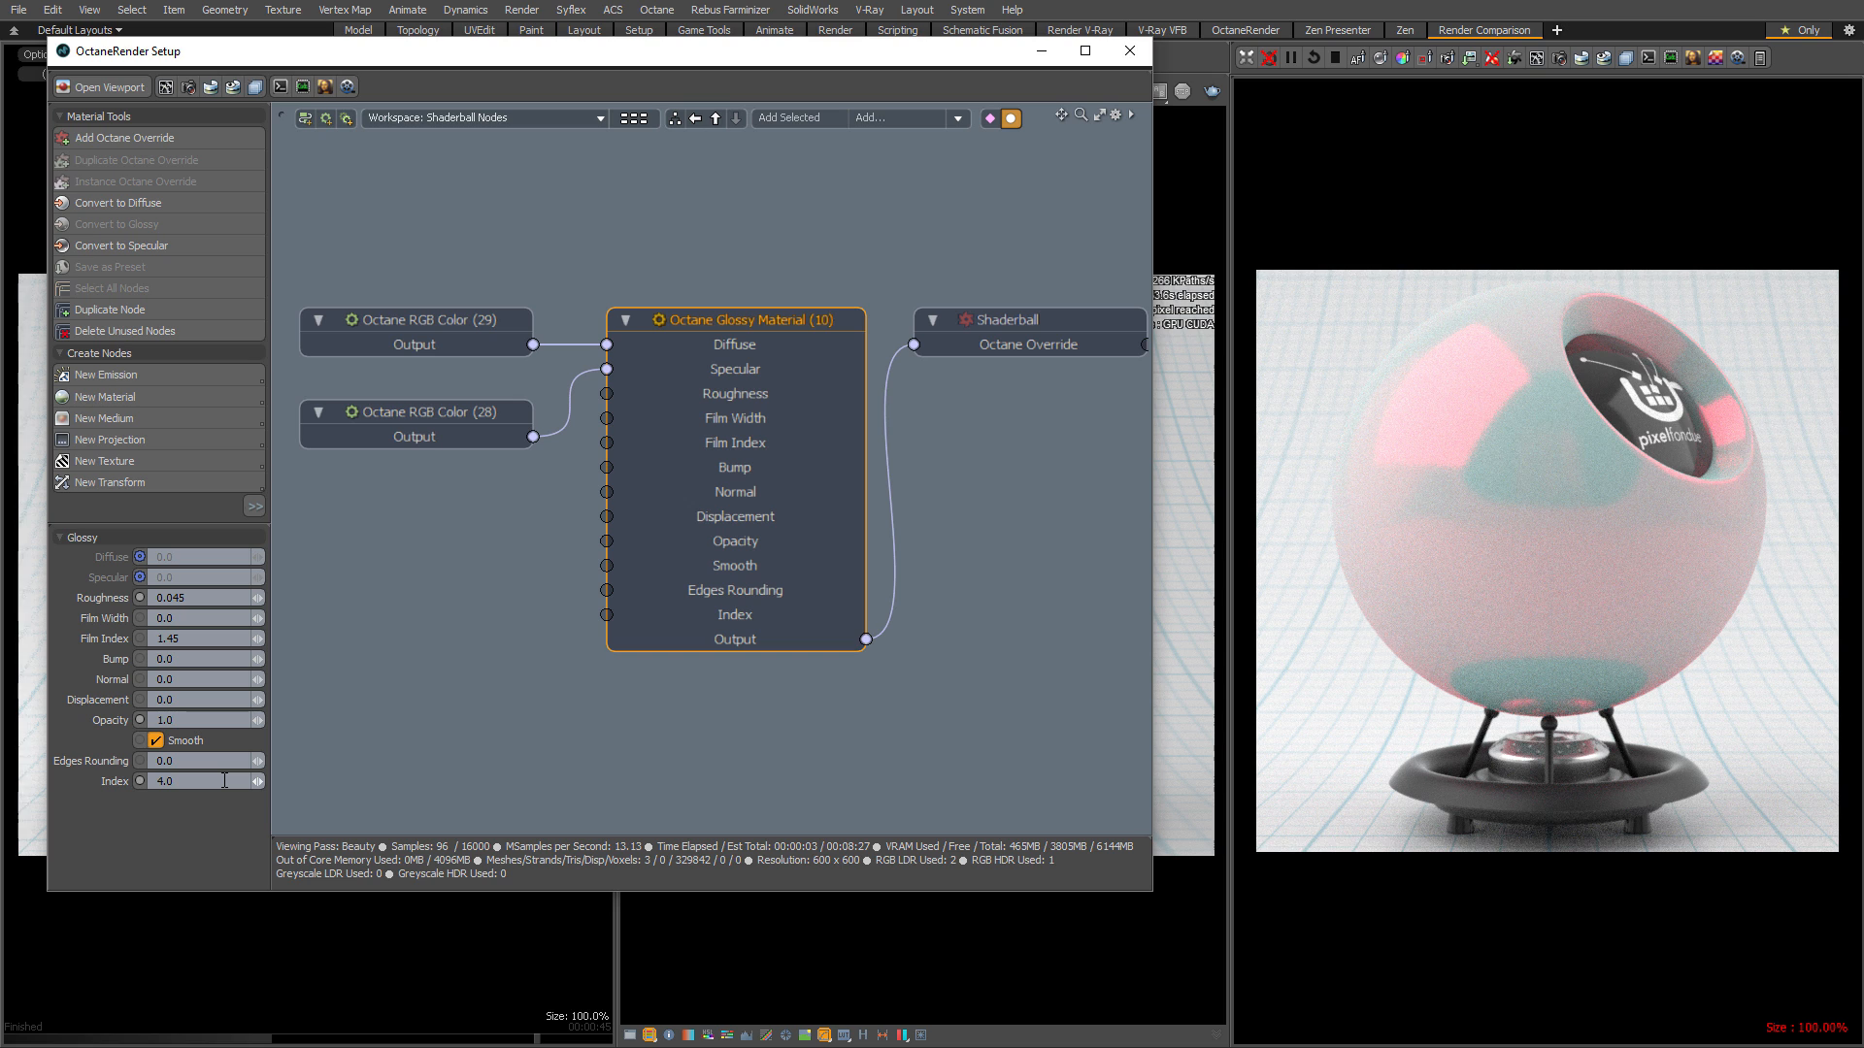
Try the glossy material's roughness at 1.0 and at 0.0.
{"action": "left_click", "coordinate": [219, 597]}
{"action": "type", "text": "1"}
{"action": "key", "text": "Return"}
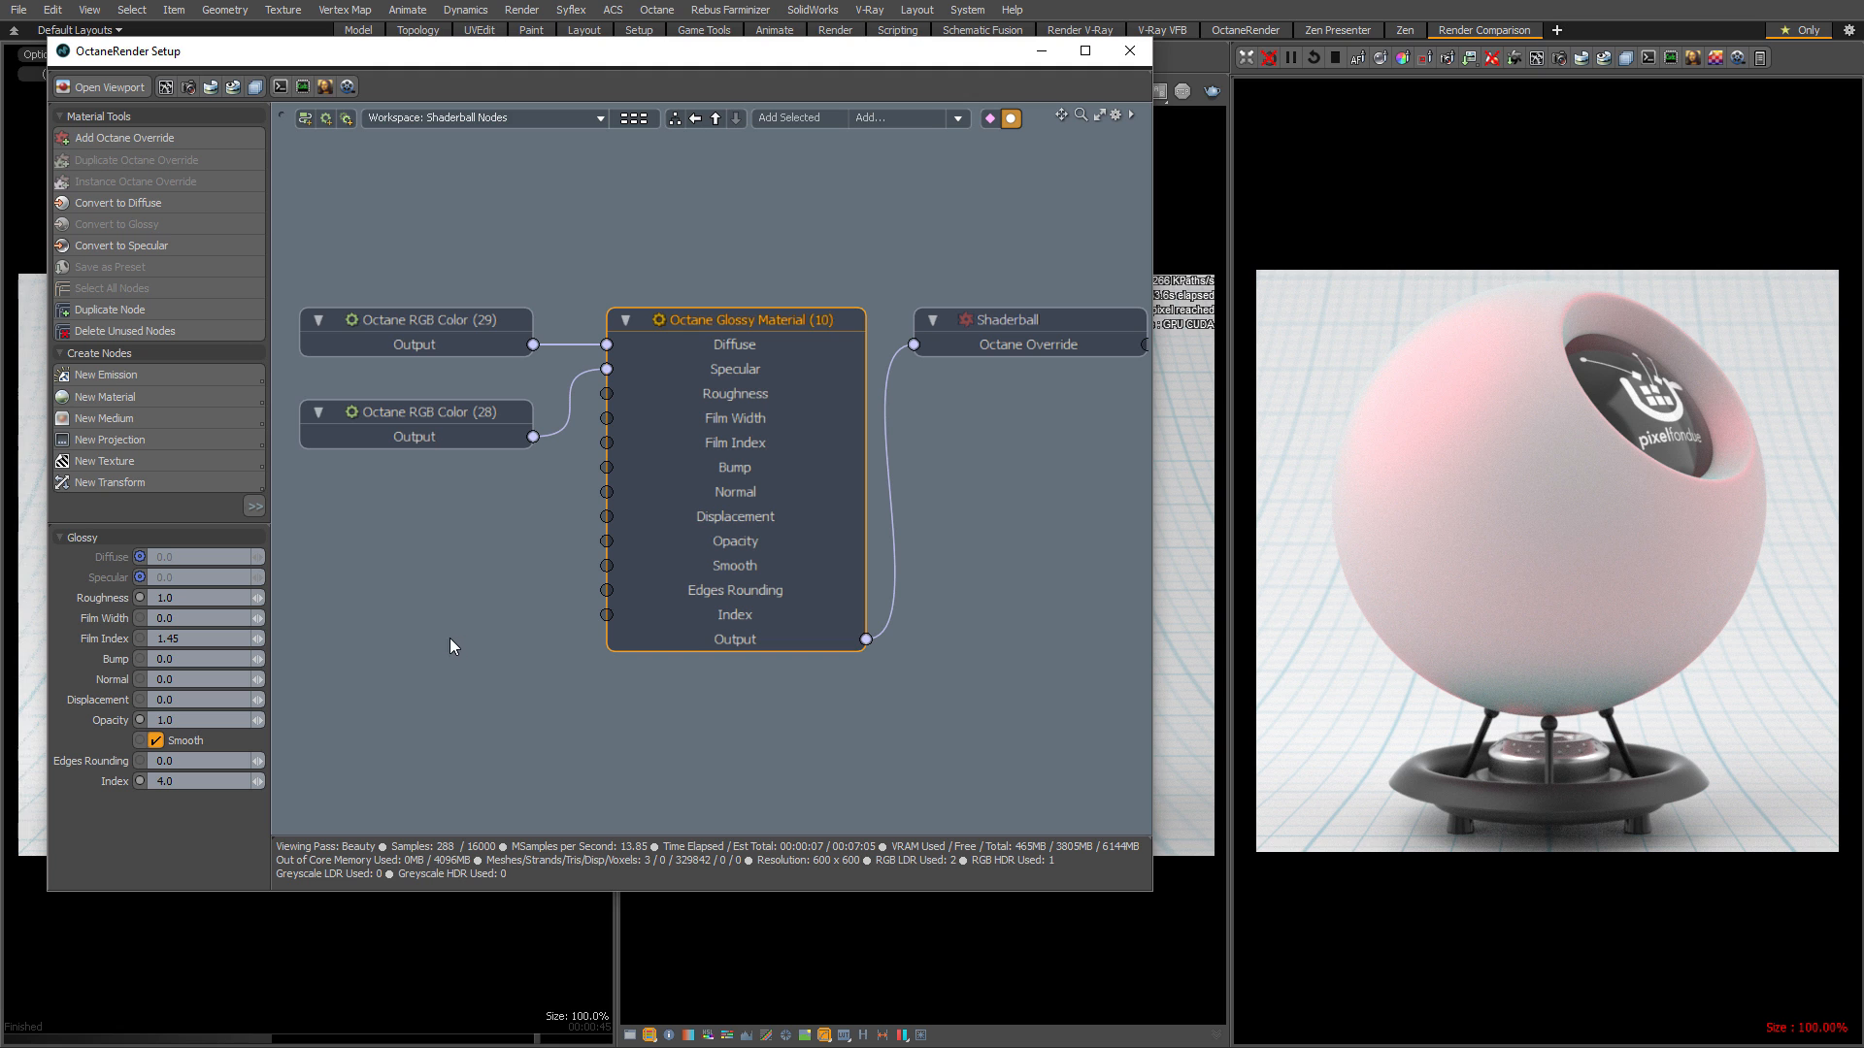
{"action": "left_click", "coordinate": [222, 599]}
{"action": "type", "text": "0"}
{"action": "key", "text": "Return"}
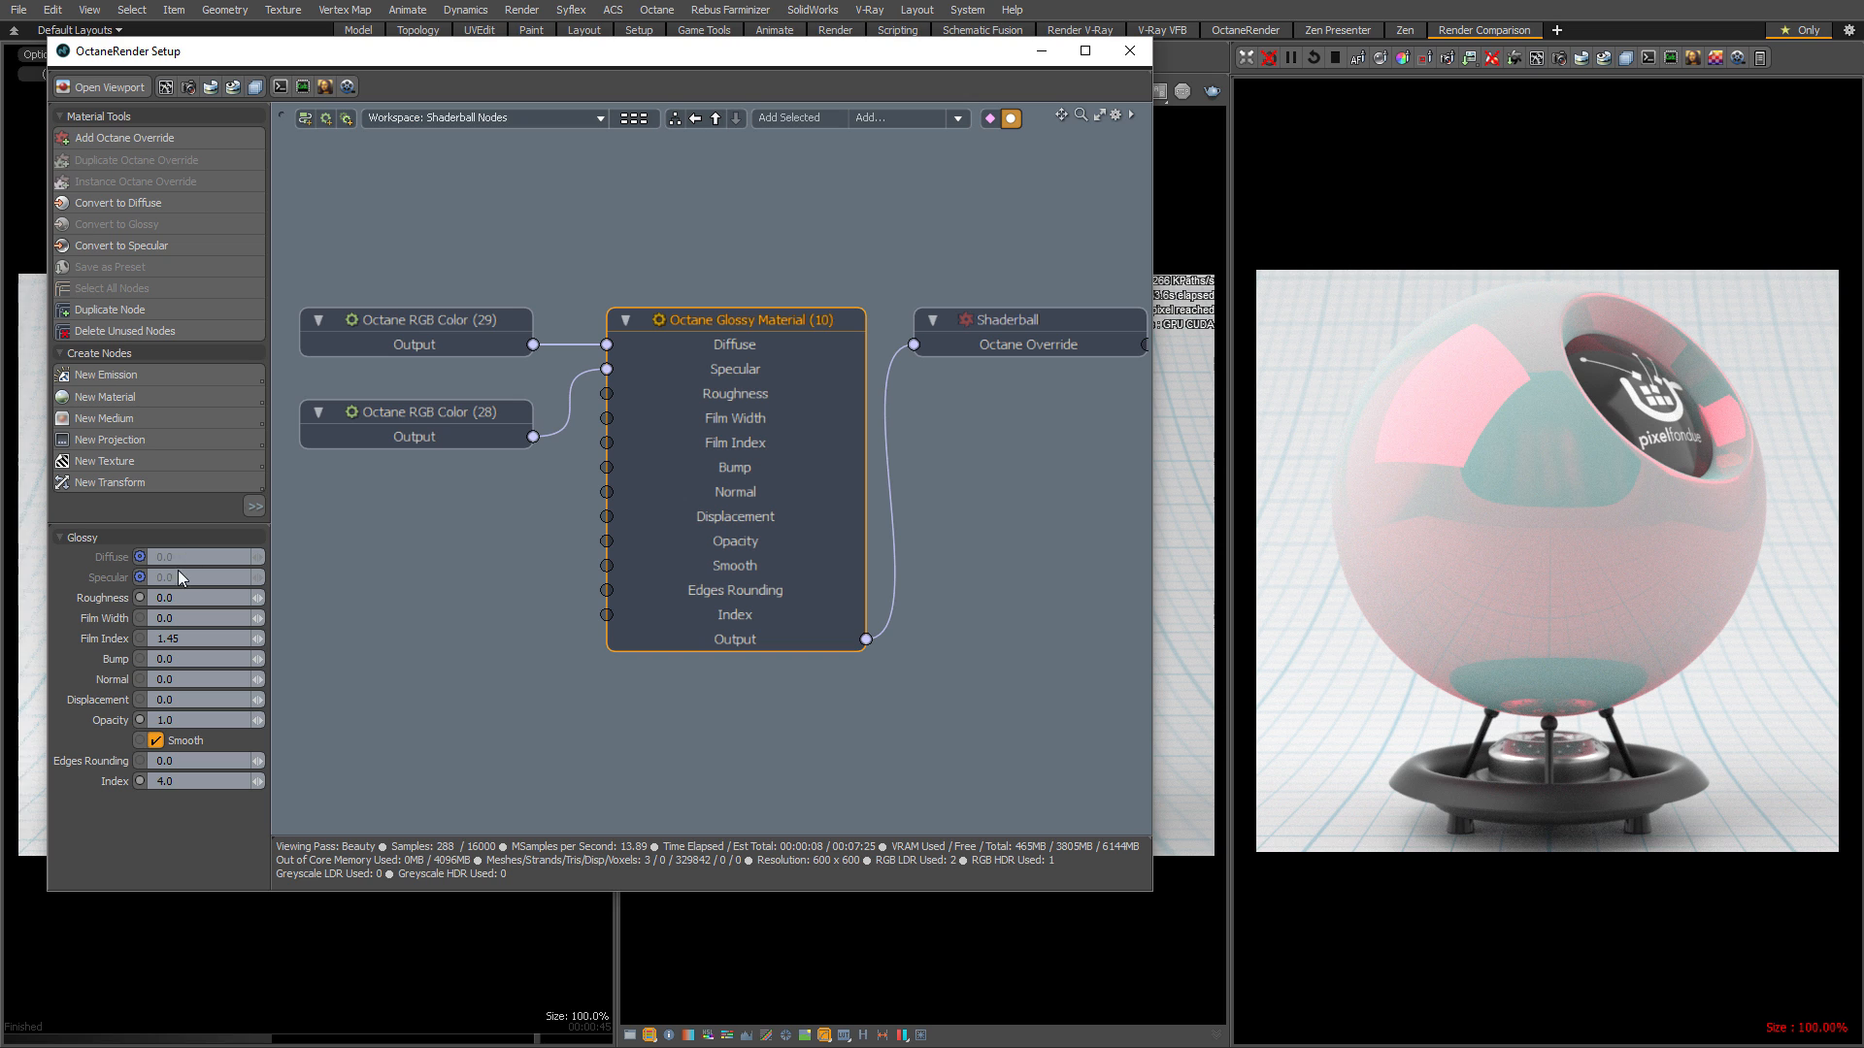
Change the color node feeding the Specular input to white by setting its green and blue values to 1.0.
{"action": "left_click", "coordinate": [469, 323]}
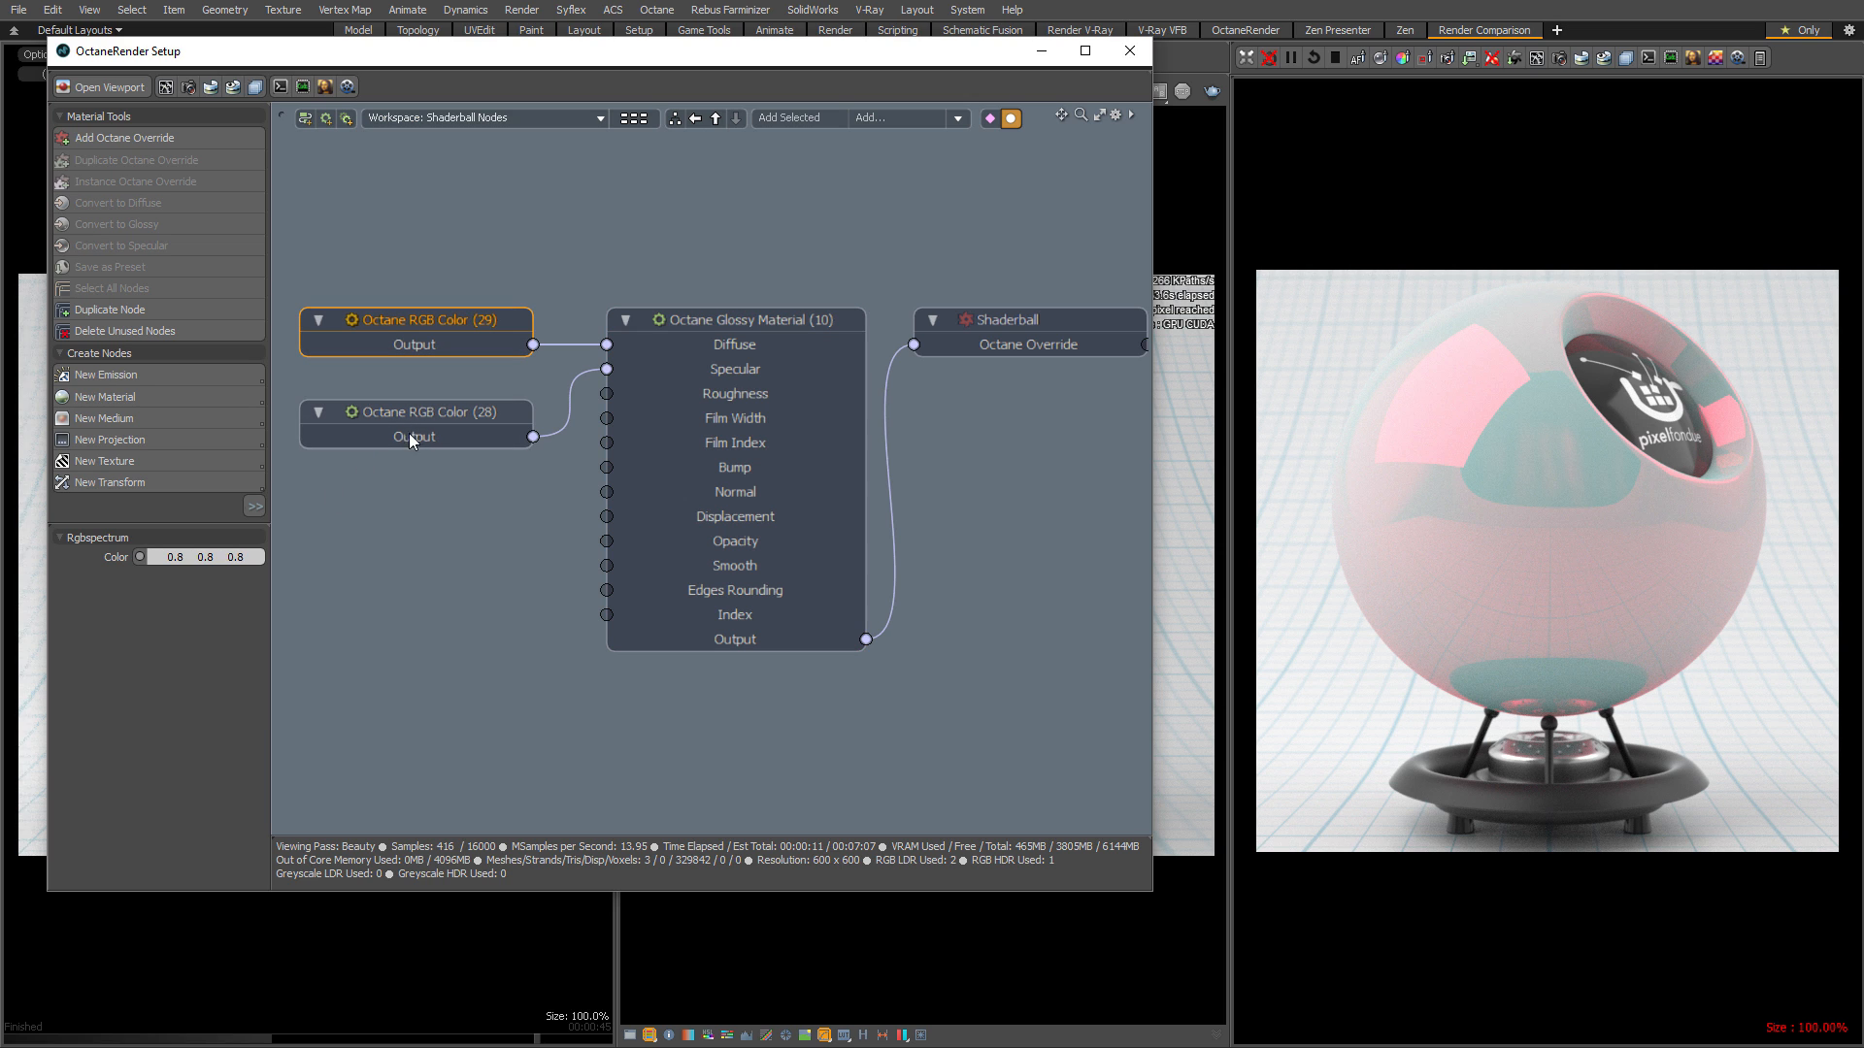
{"action": "double_click", "coordinate": [429, 408]}
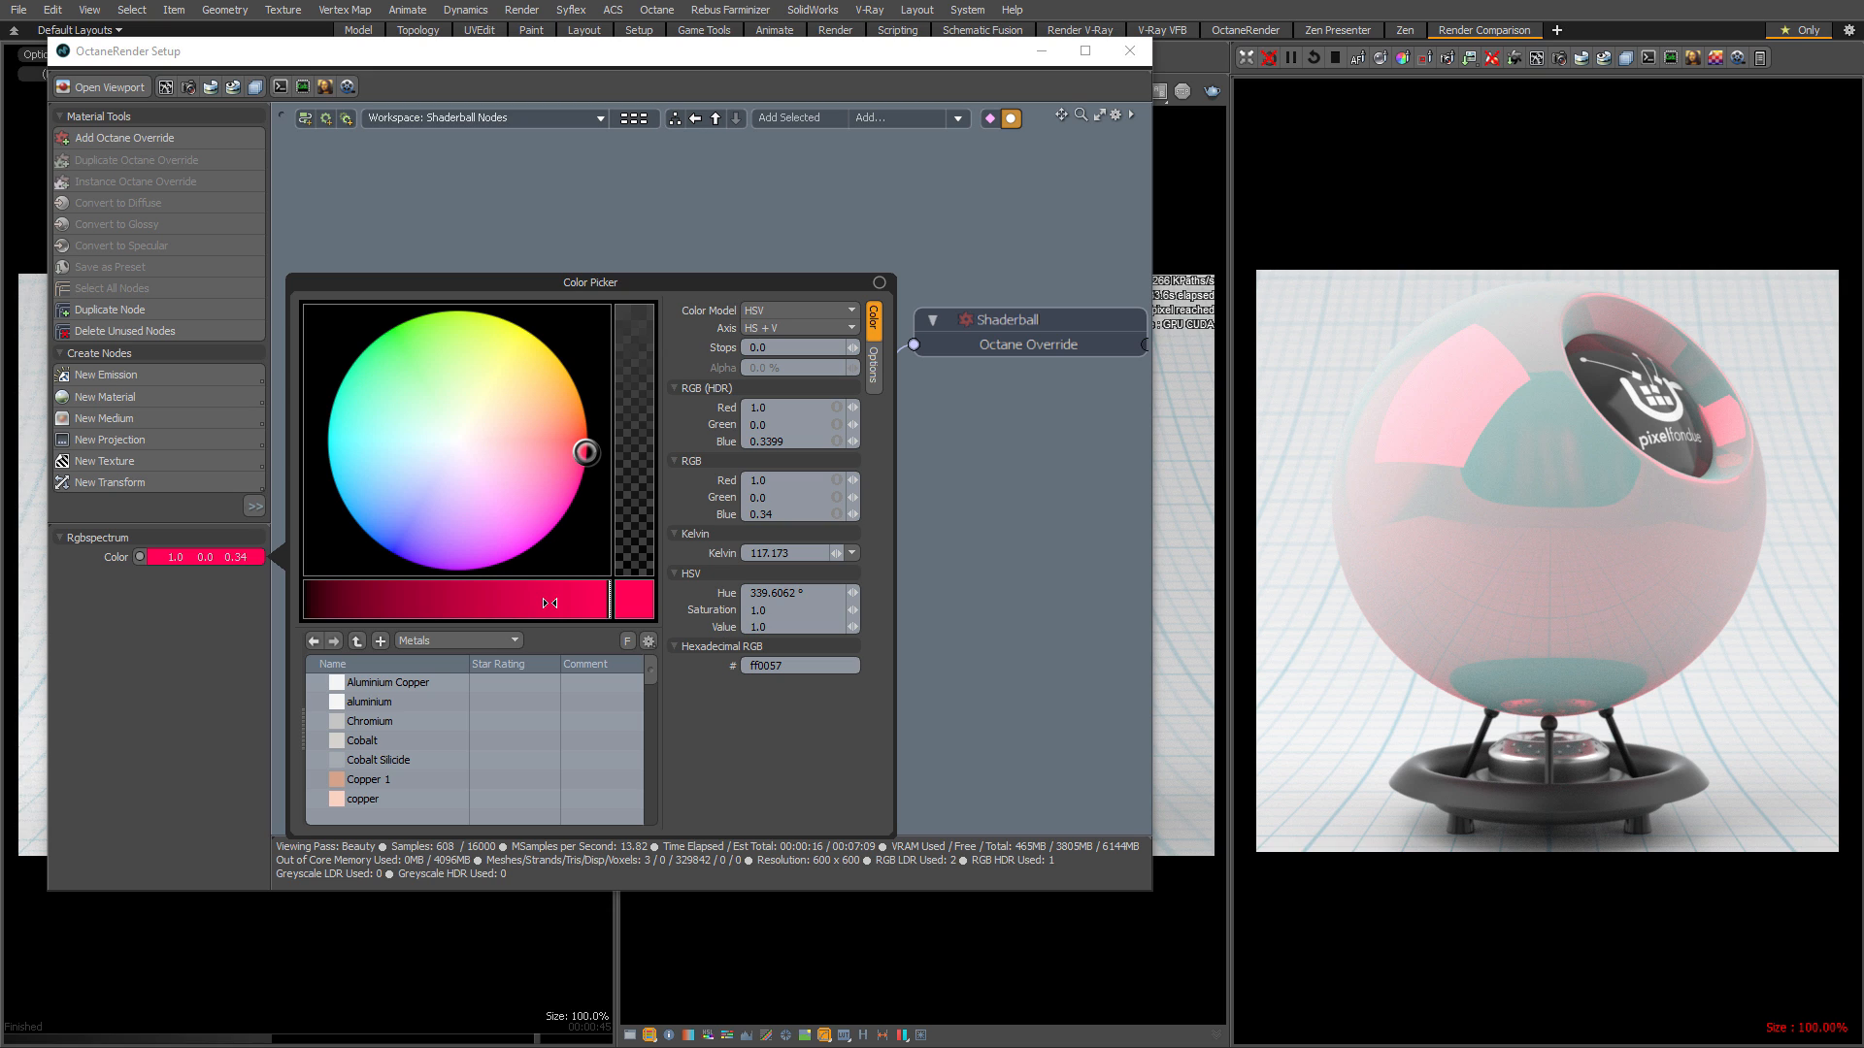
{"action": "left_click", "coordinate": [793, 497]}
{"action": "type", "text": "1"}
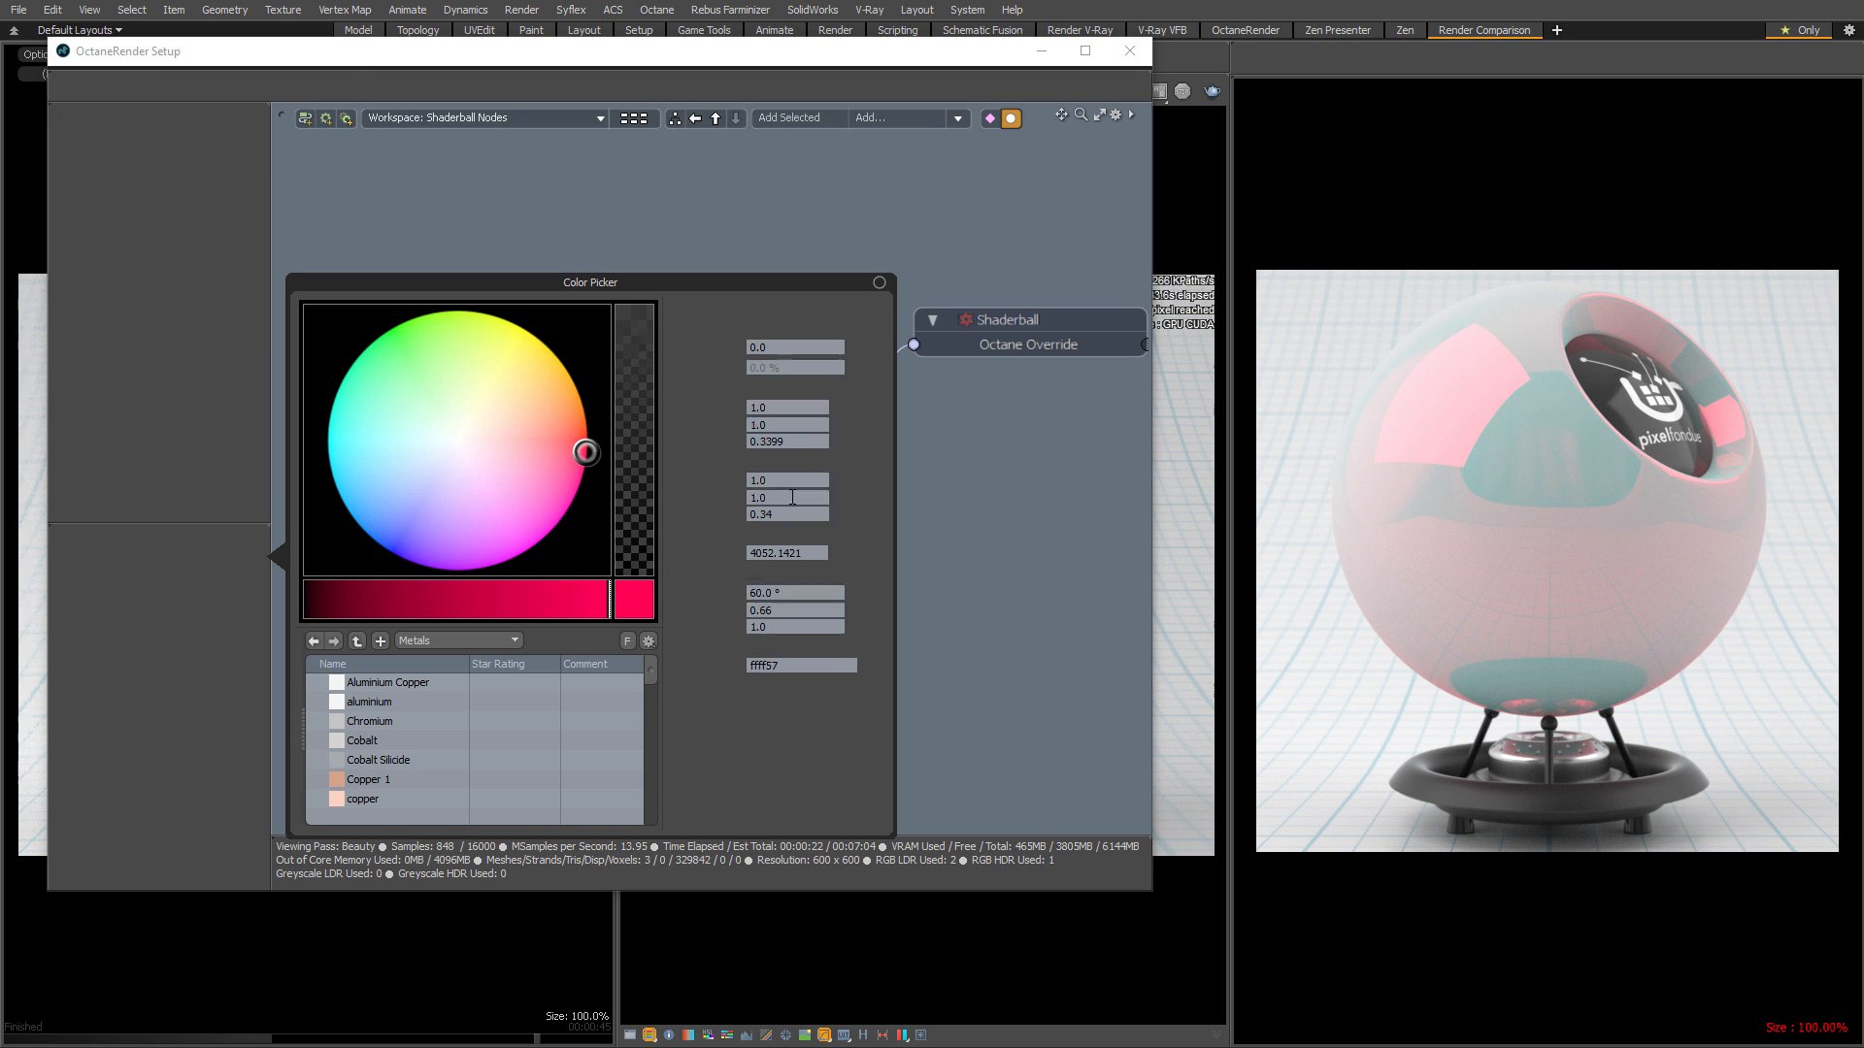
{"action": "key", "text": "Return"}
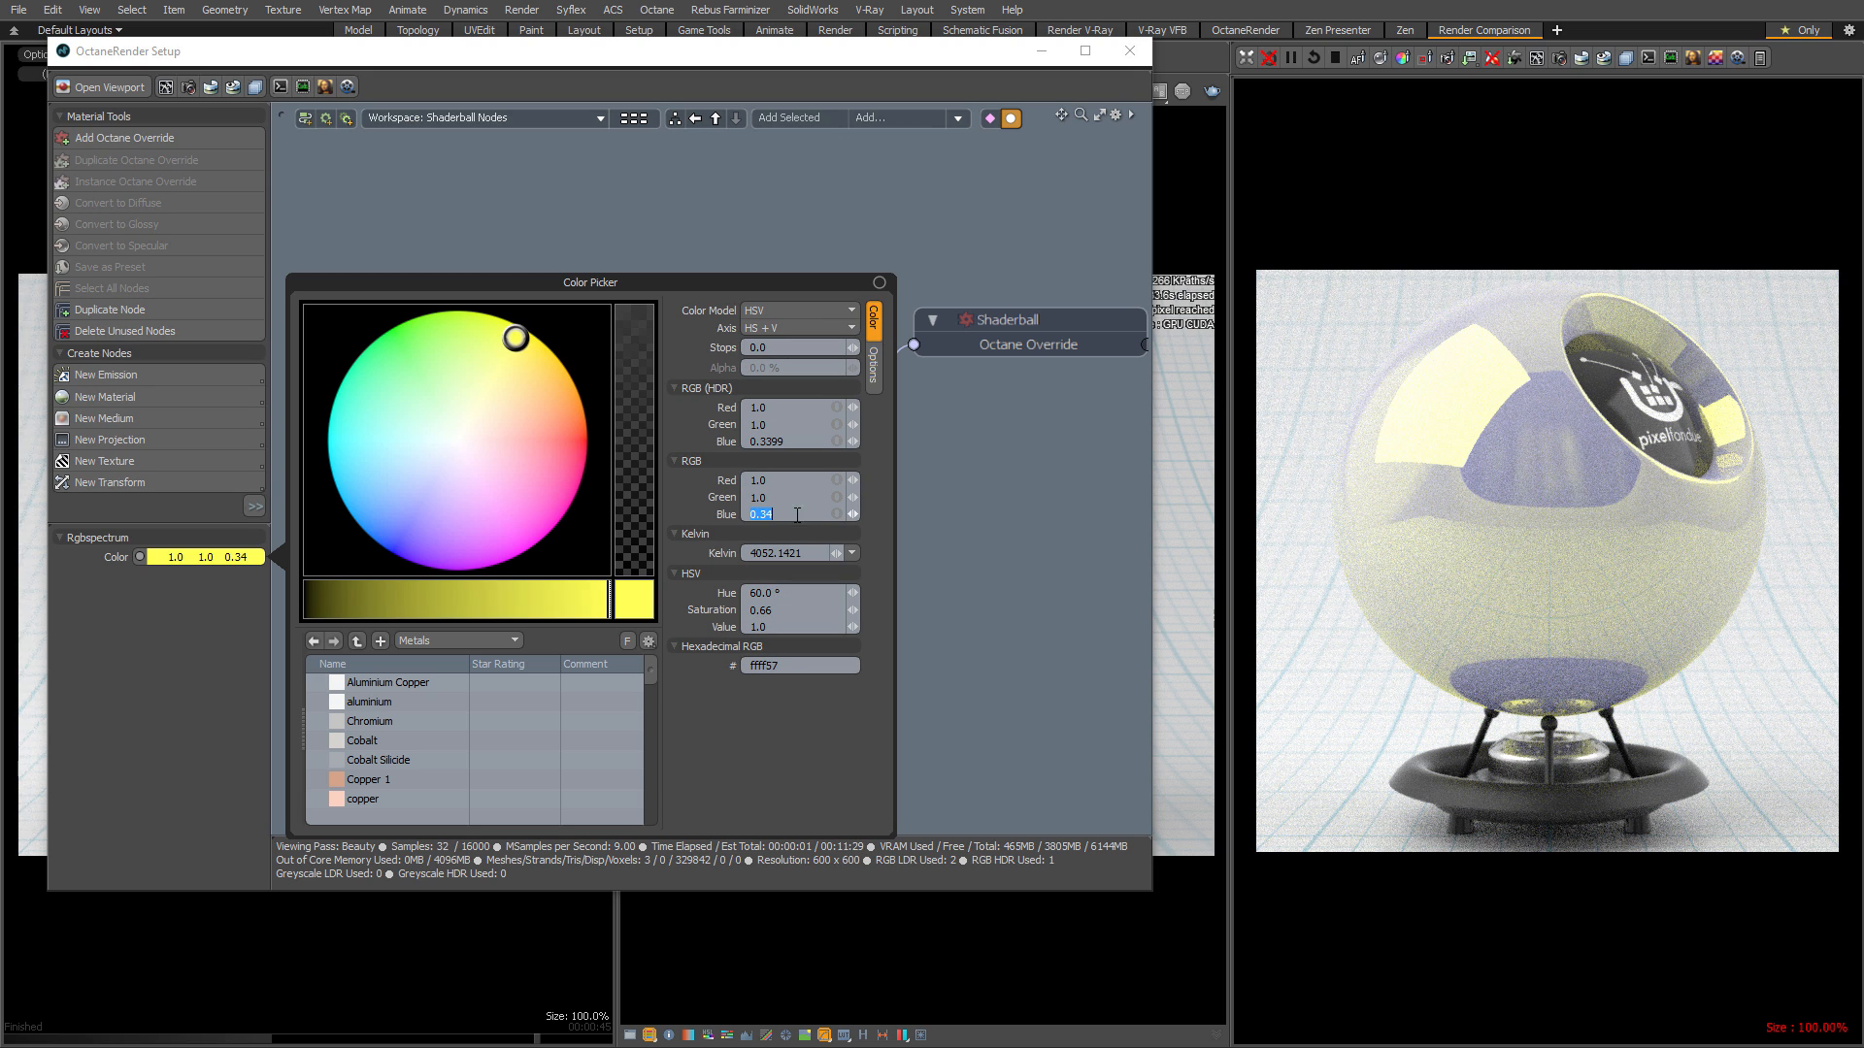
{"action": "left_click", "coordinate": [796, 513]}
{"action": "type", "text": "1"}
{"action": "key", "text": "Return"}
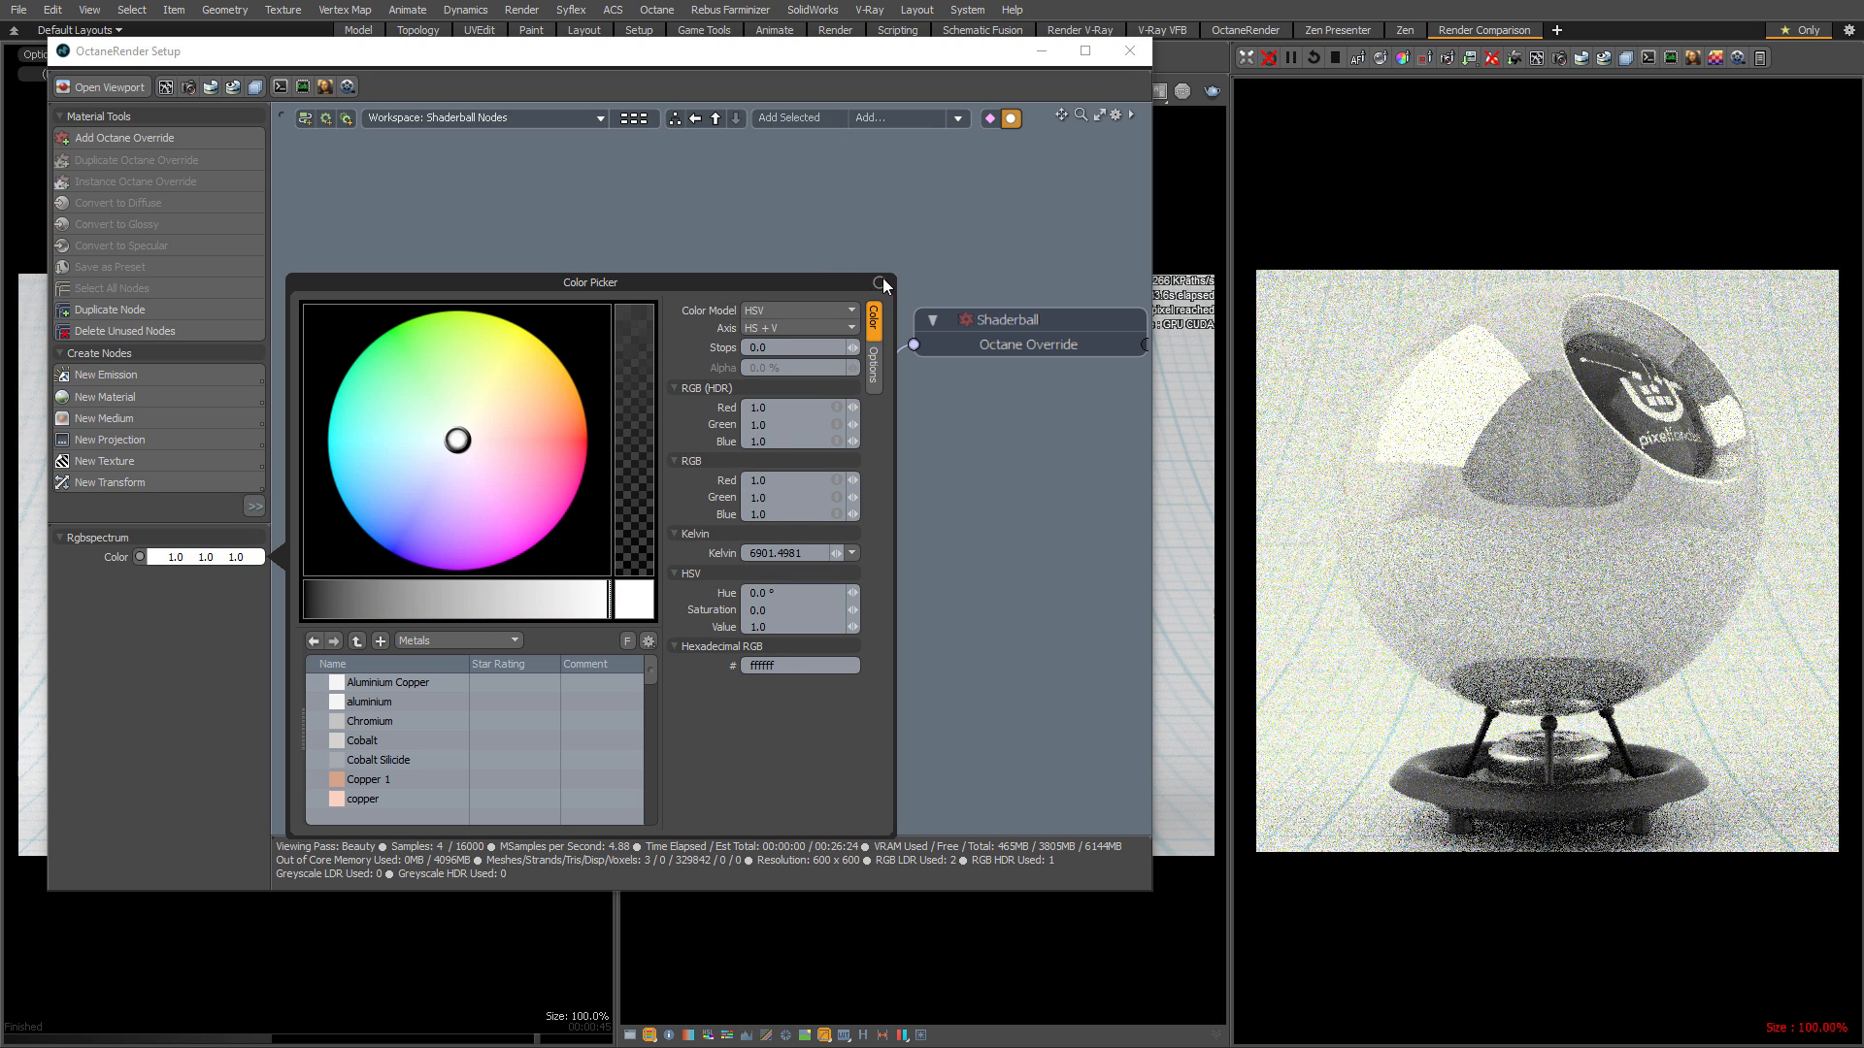
{"action": "left_click", "coordinate": [878, 281]}
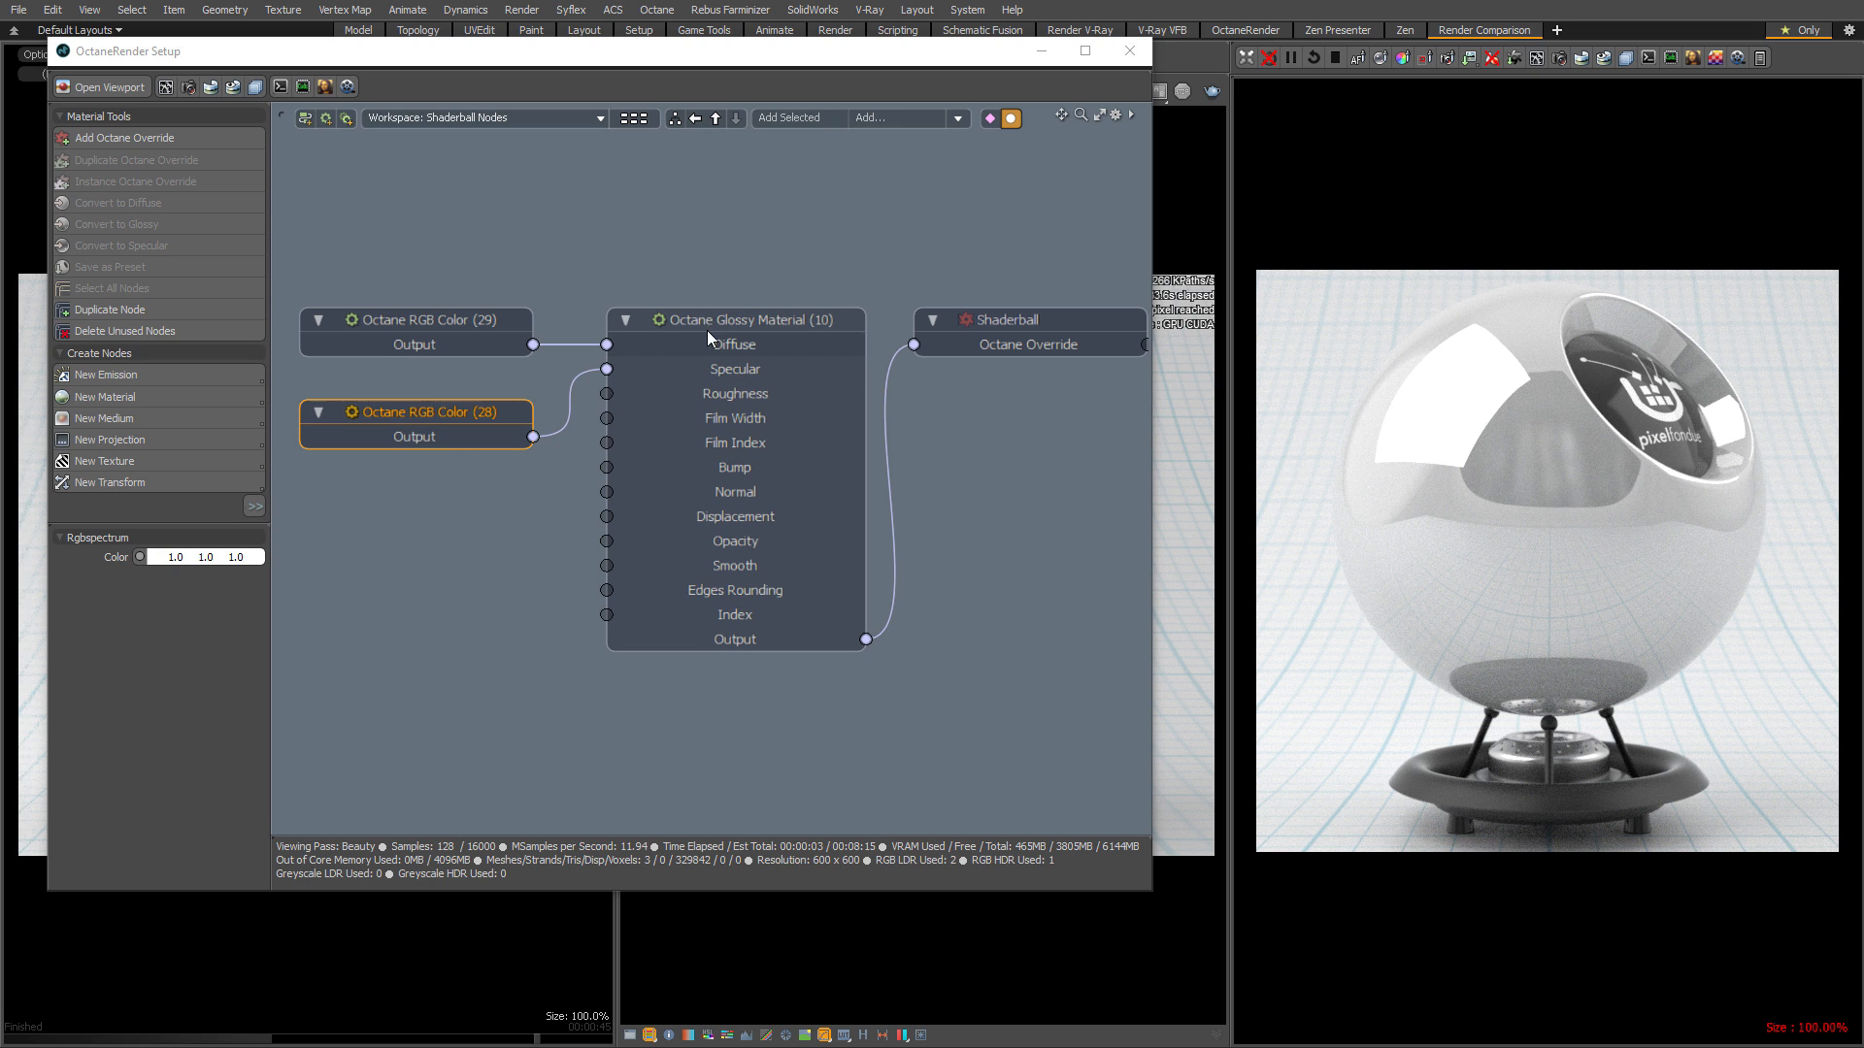
Set the Octane Glossy Material's roughness to 0.045.
{"action": "left_click", "coordinate": [707, 320]}
{"action": "left_click", "coordinate": [215, 598]}
{"action": "type", "text": "0.045"}
{"action": "key", "text": "Return"}
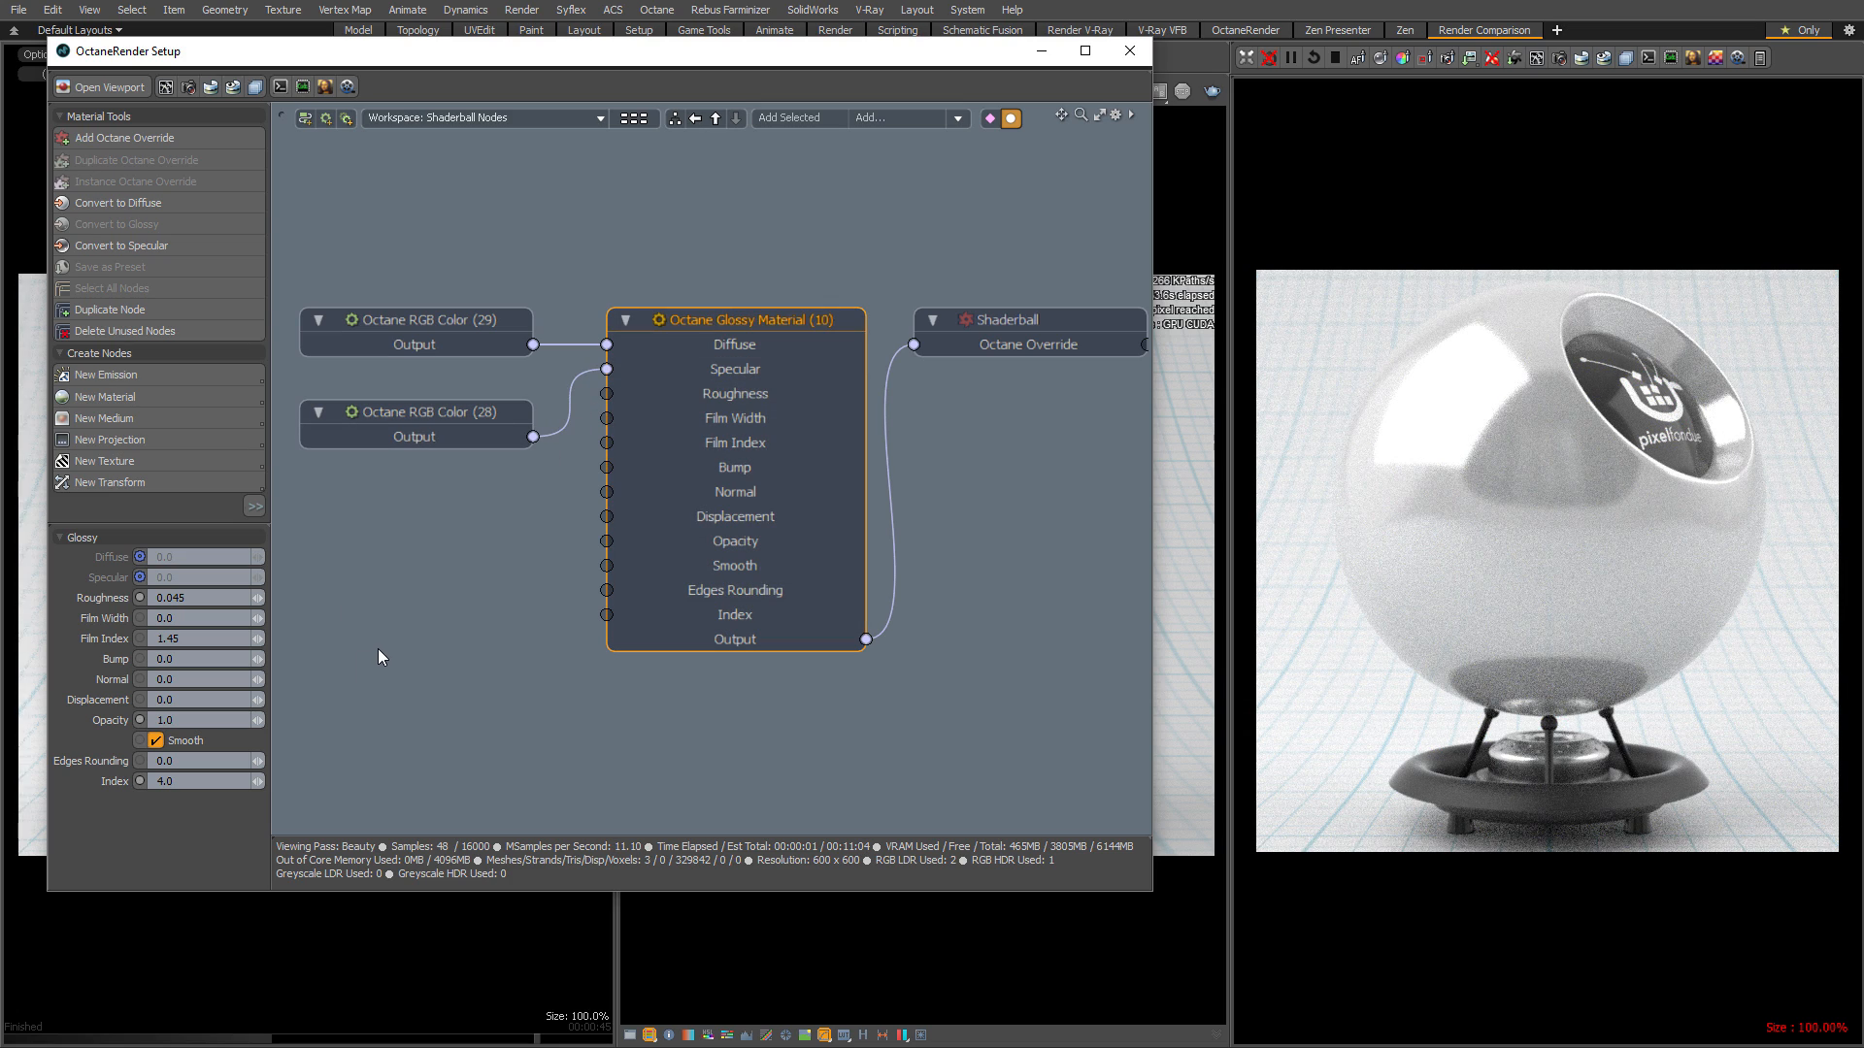
Disconnect the white color node from the Specular input and delete that node.
{"action": "left_click_drag", "start_coordinate": [602, 370], "coordinate": [532, 432]}
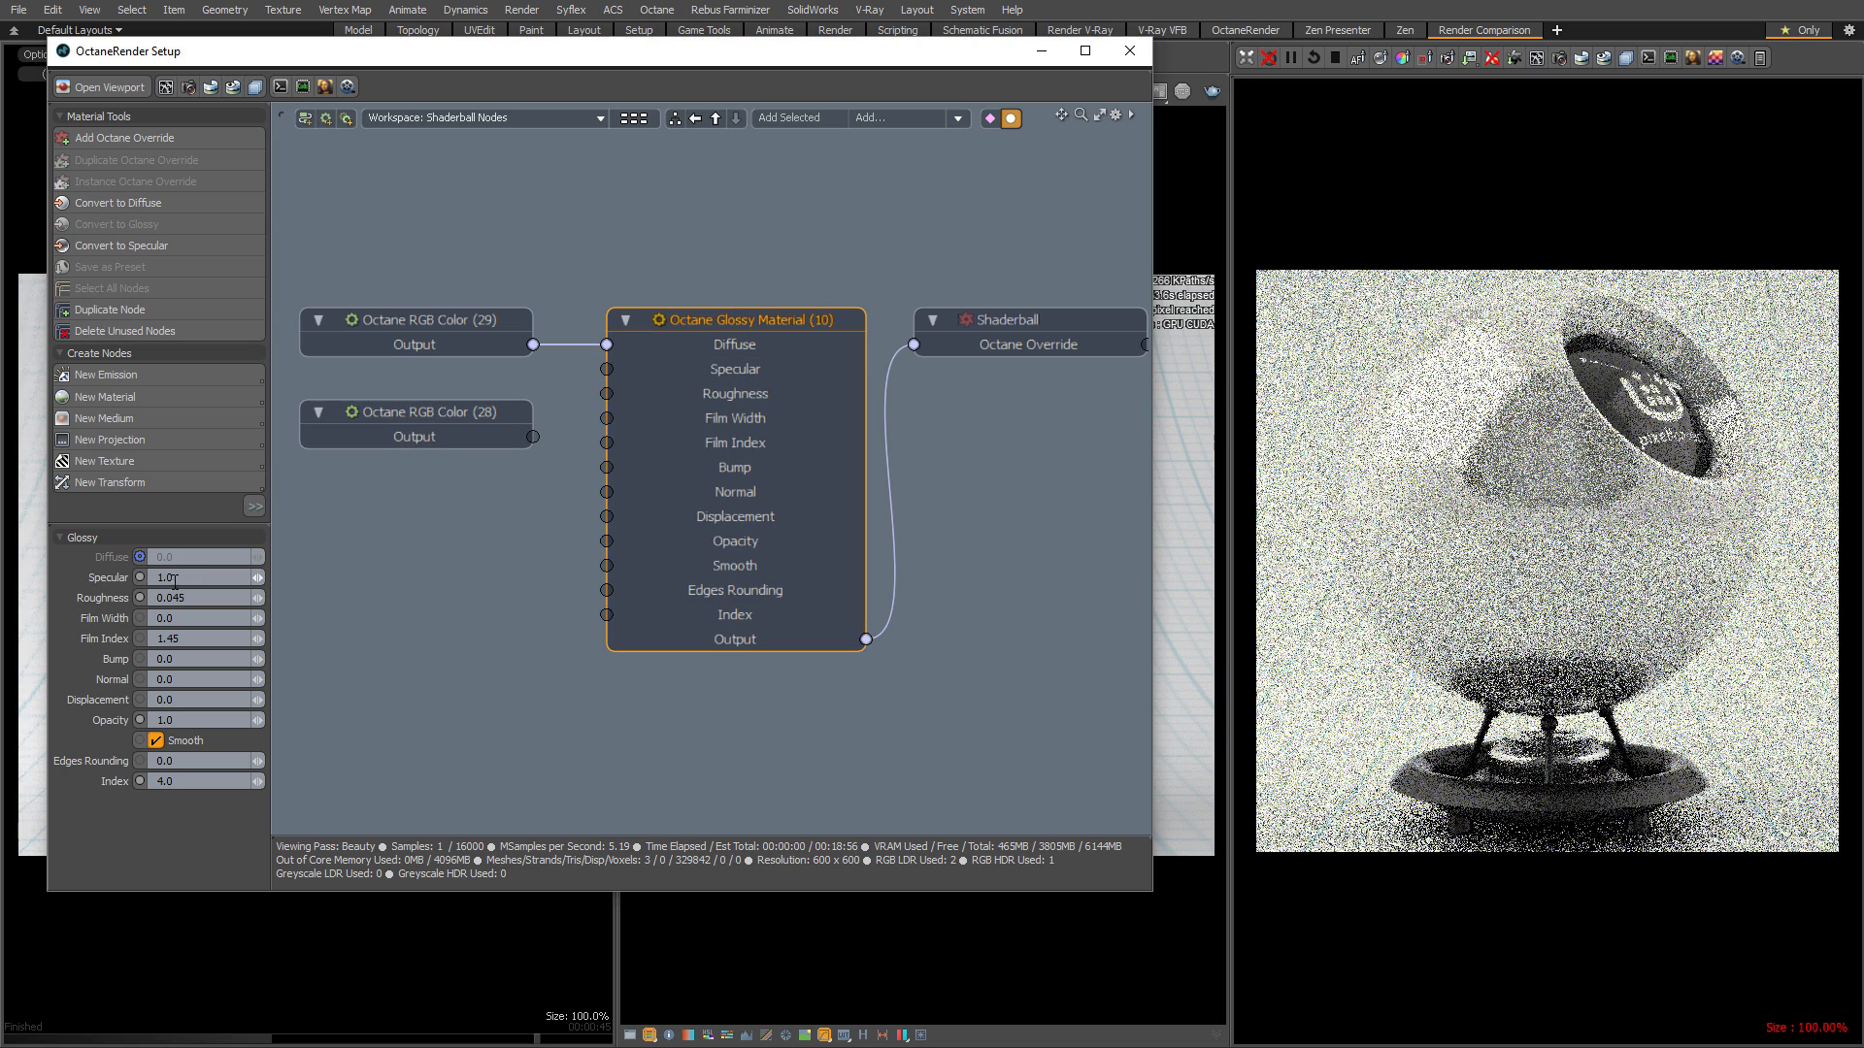
{"action": "left_click", "coordinate": [480, 441]}
{"action": "key", "text": "Delete"}
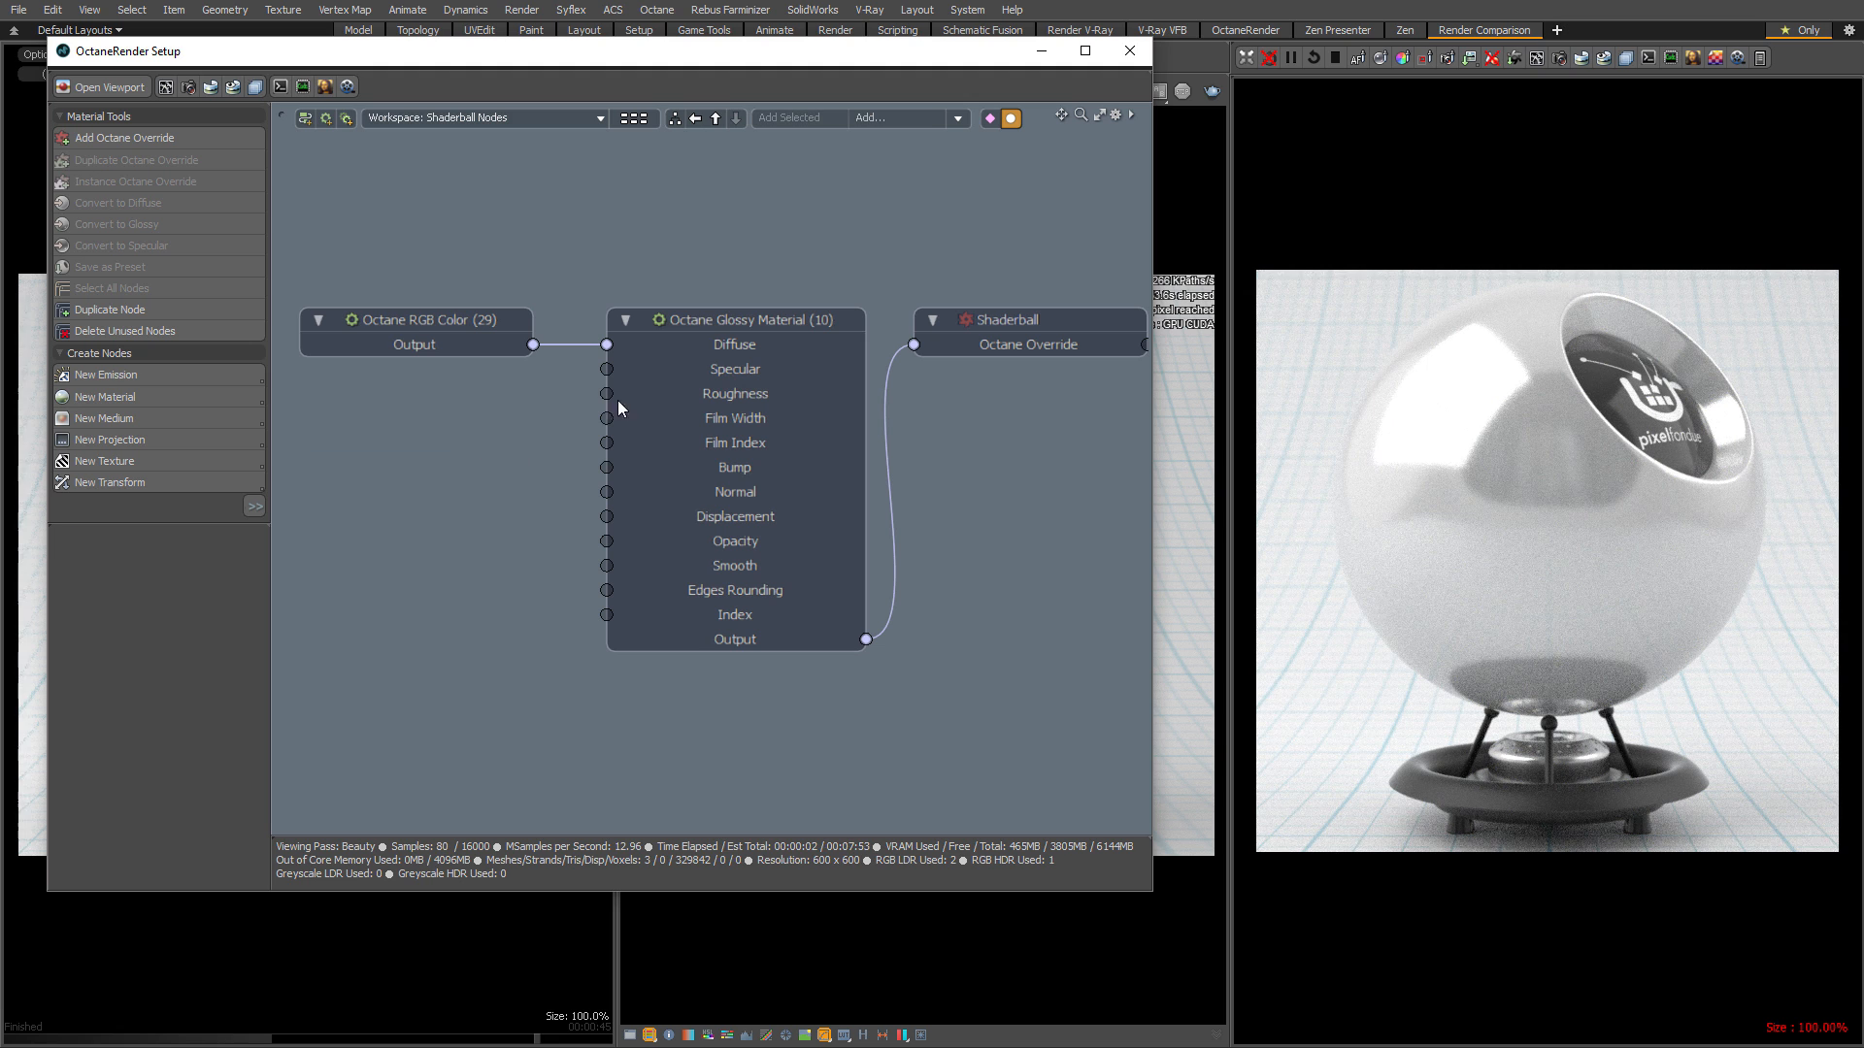
Set the Octane Glossy Material's index to 1.5.
{"action": "left_click", "coordinate": [722, 320]}
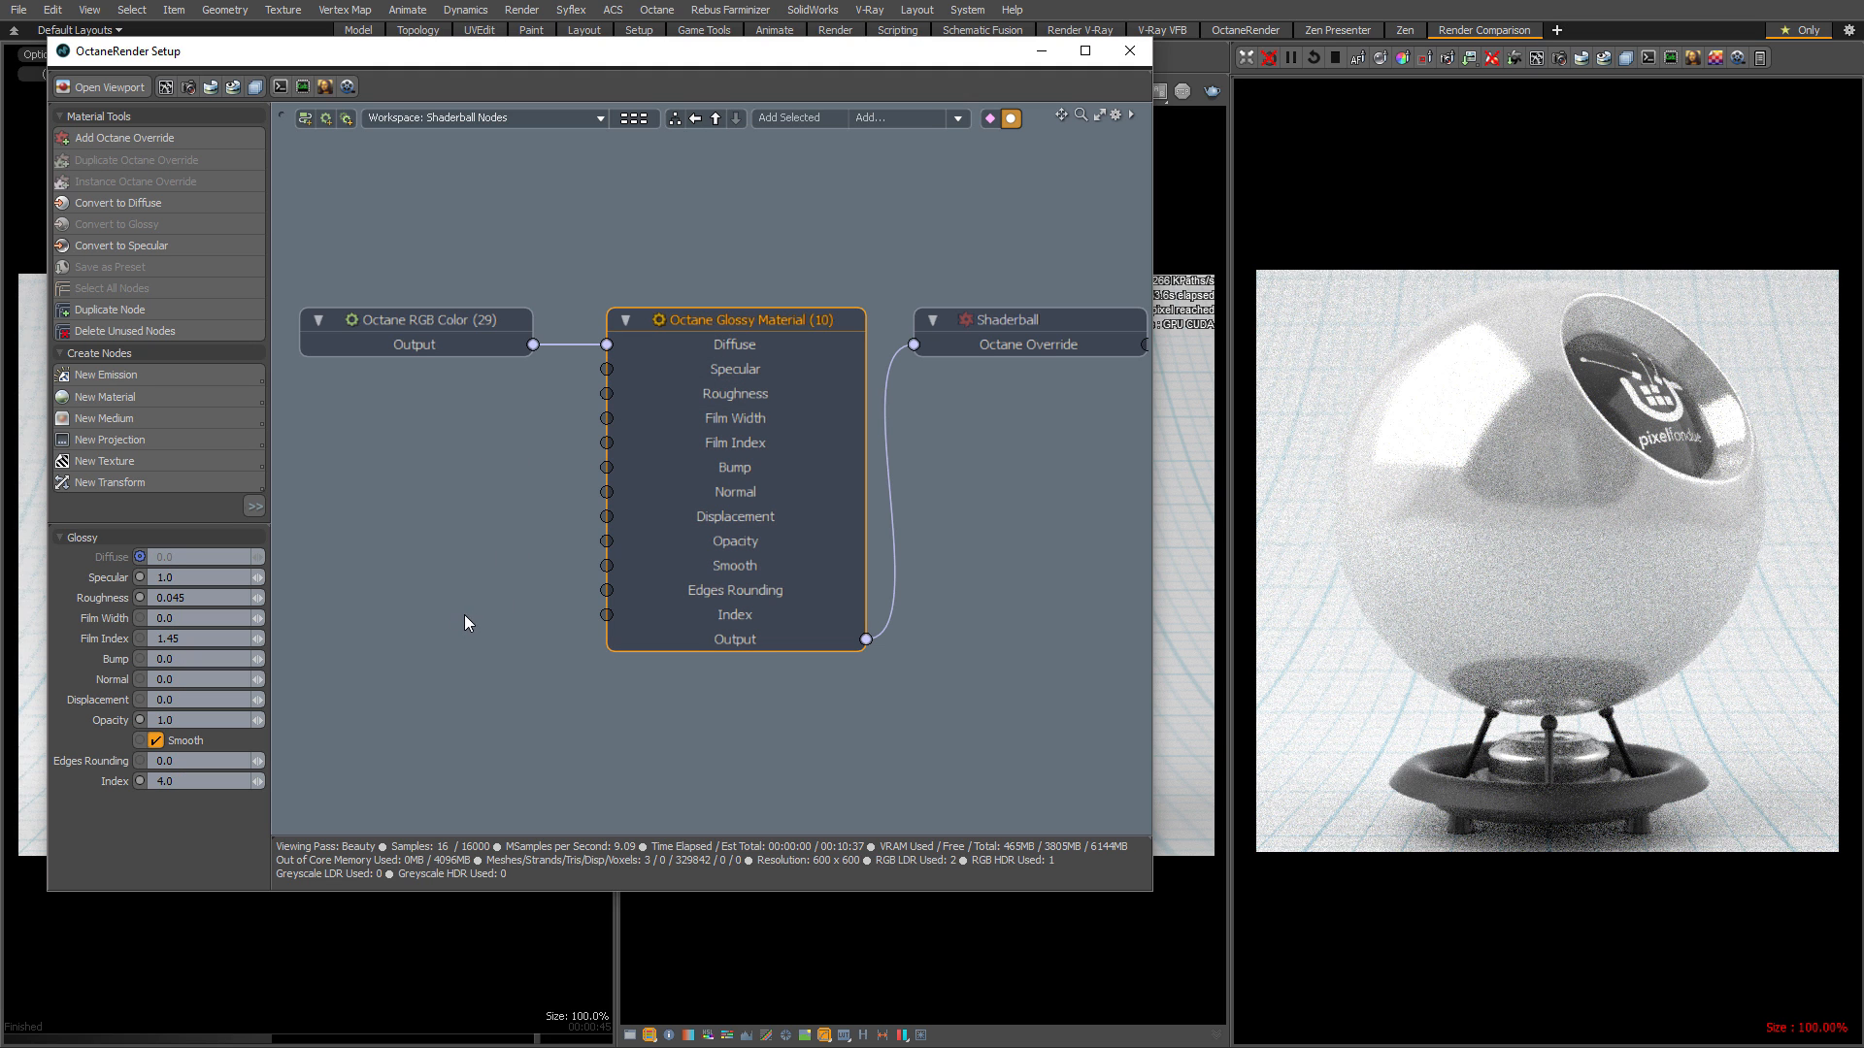
{"action": "left_click", "coordinate": [192, 784]}
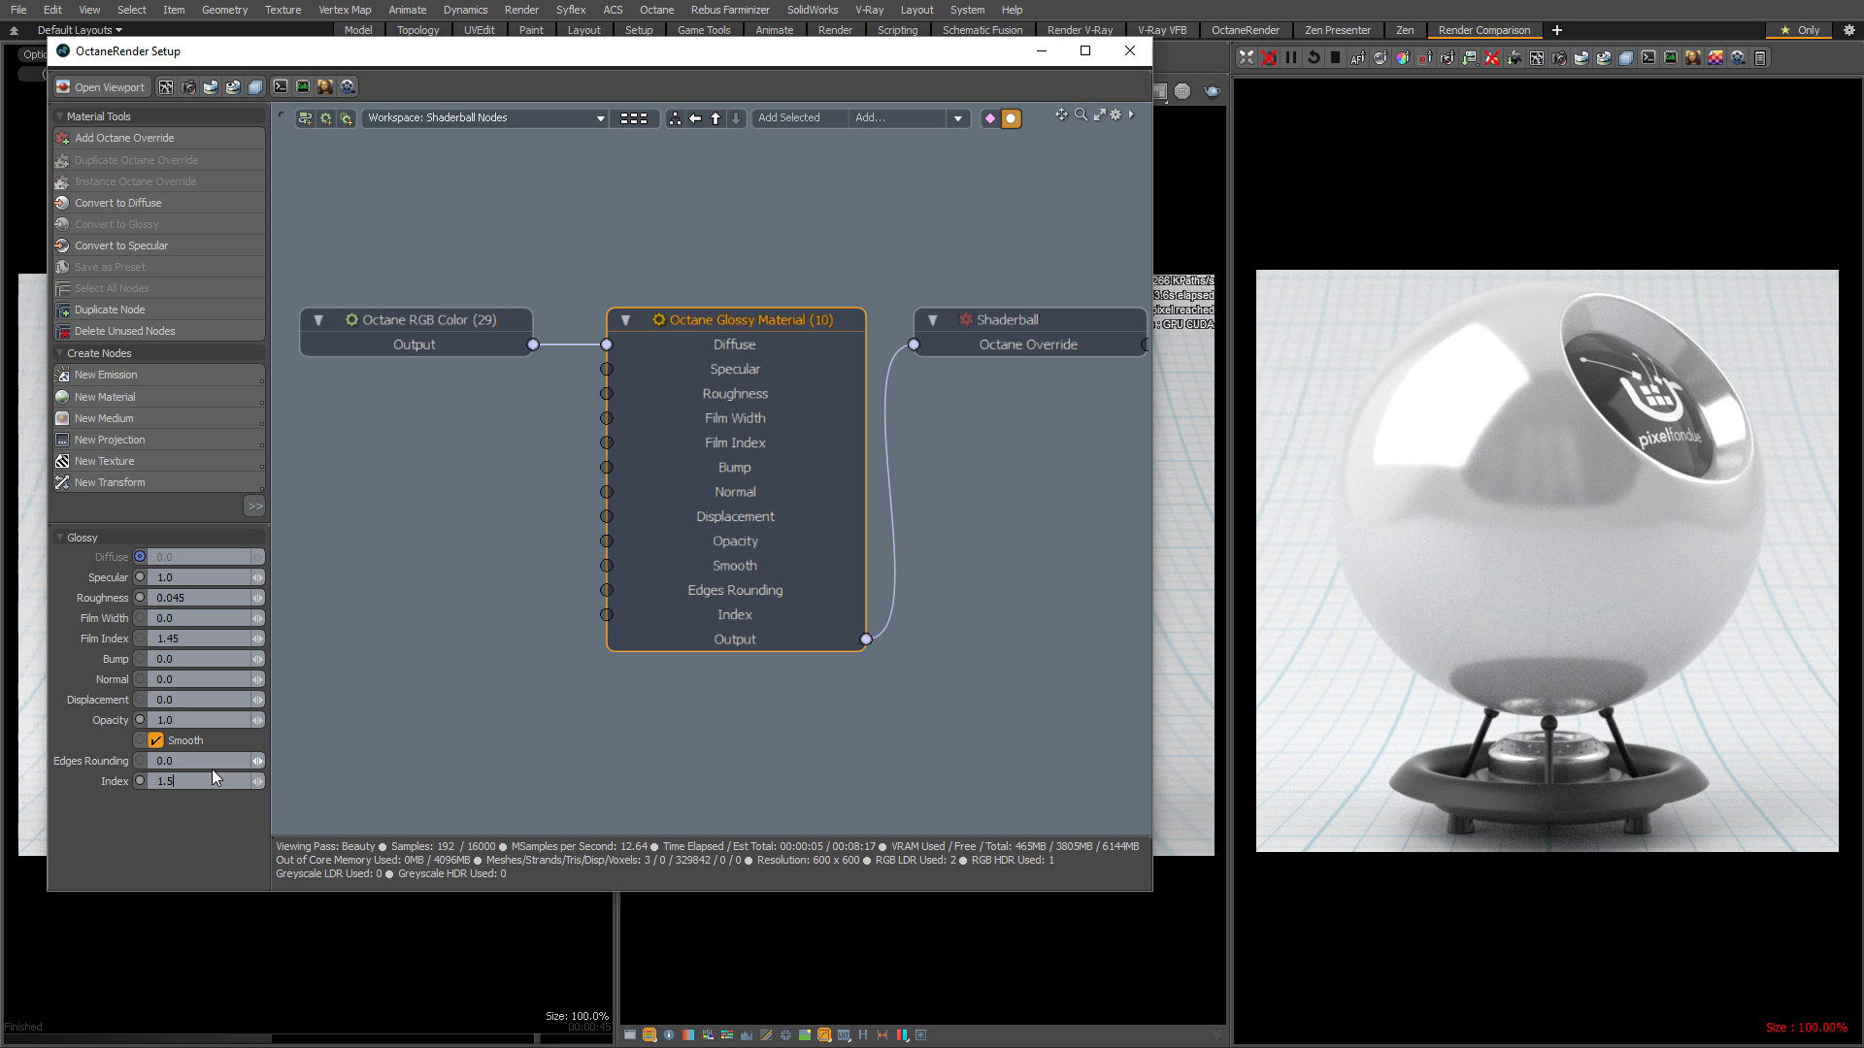
{"action": "type", "text": "1.5"}
{"action": "key", "text": "Return"}
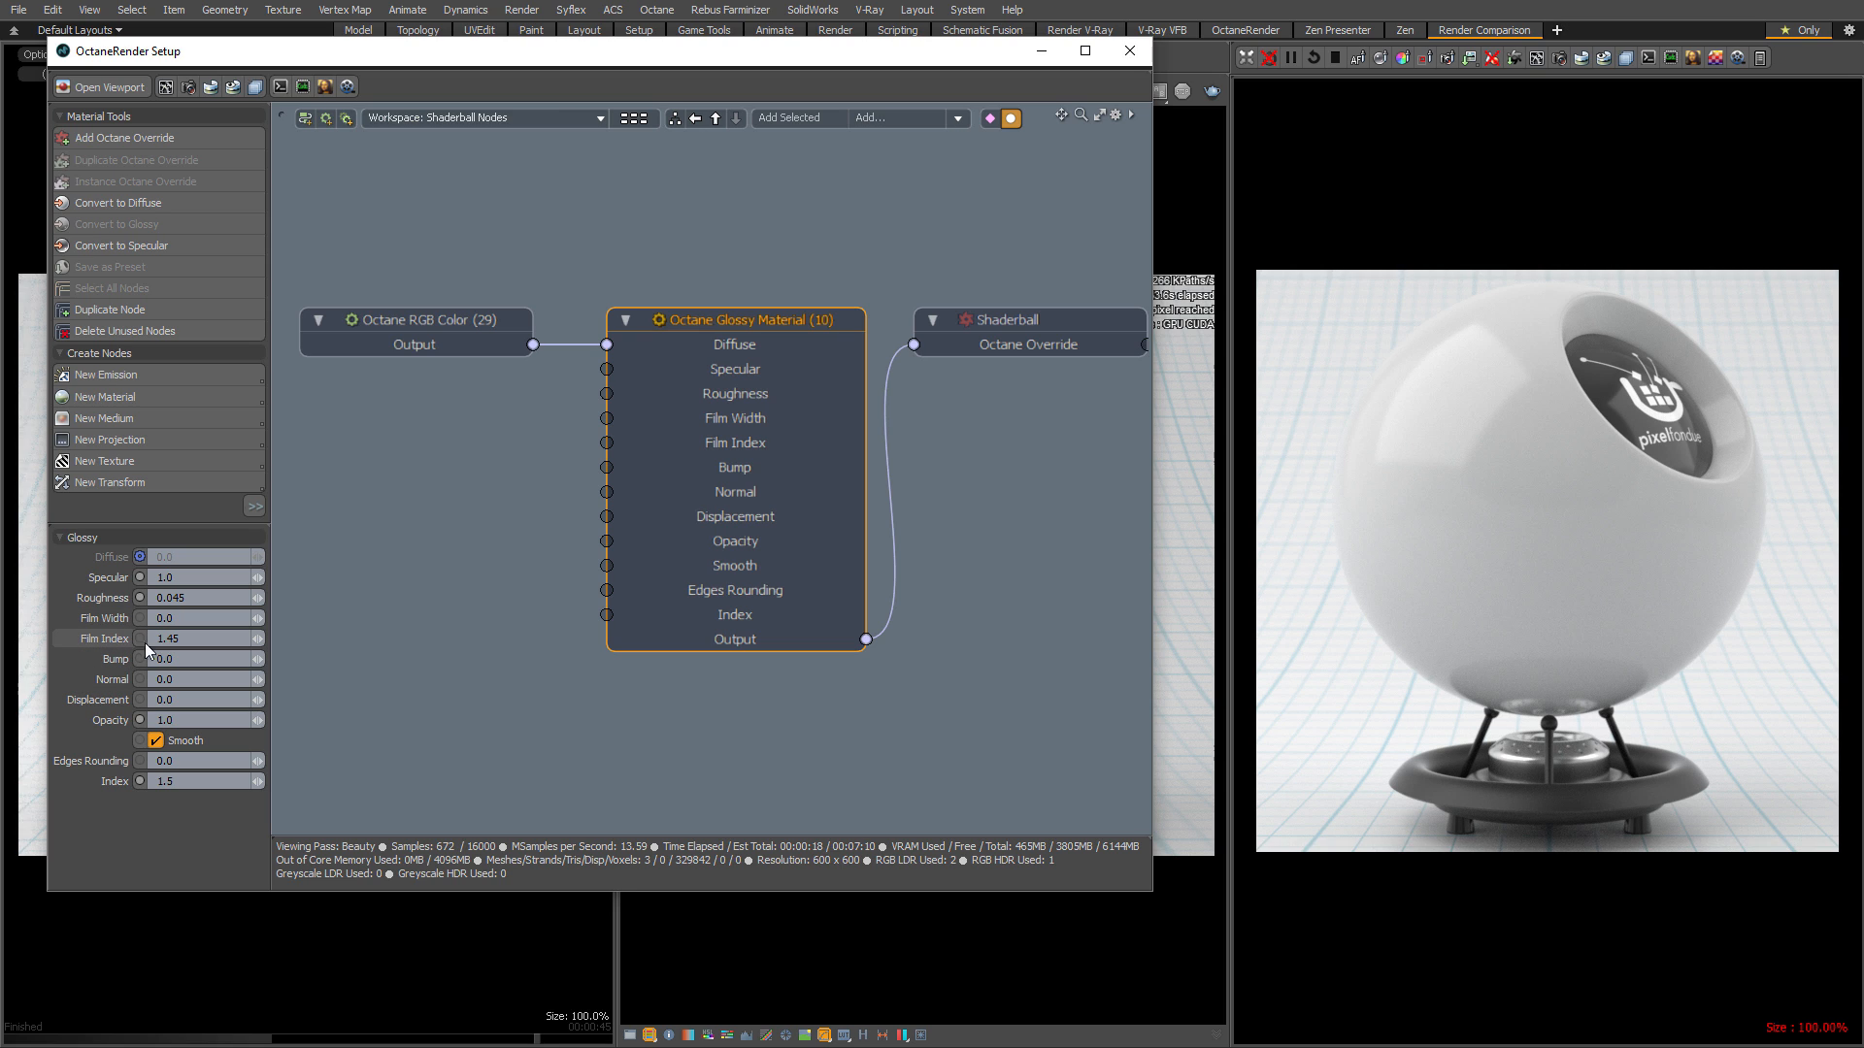
Give the glossy material a film width of 0.1 and a film index of 1.9.
{"action": "left_click", "coordinate": [223, 617]}
{"action": "type", "text": "0.1"}
{"action": "key", "text": "Tab"}
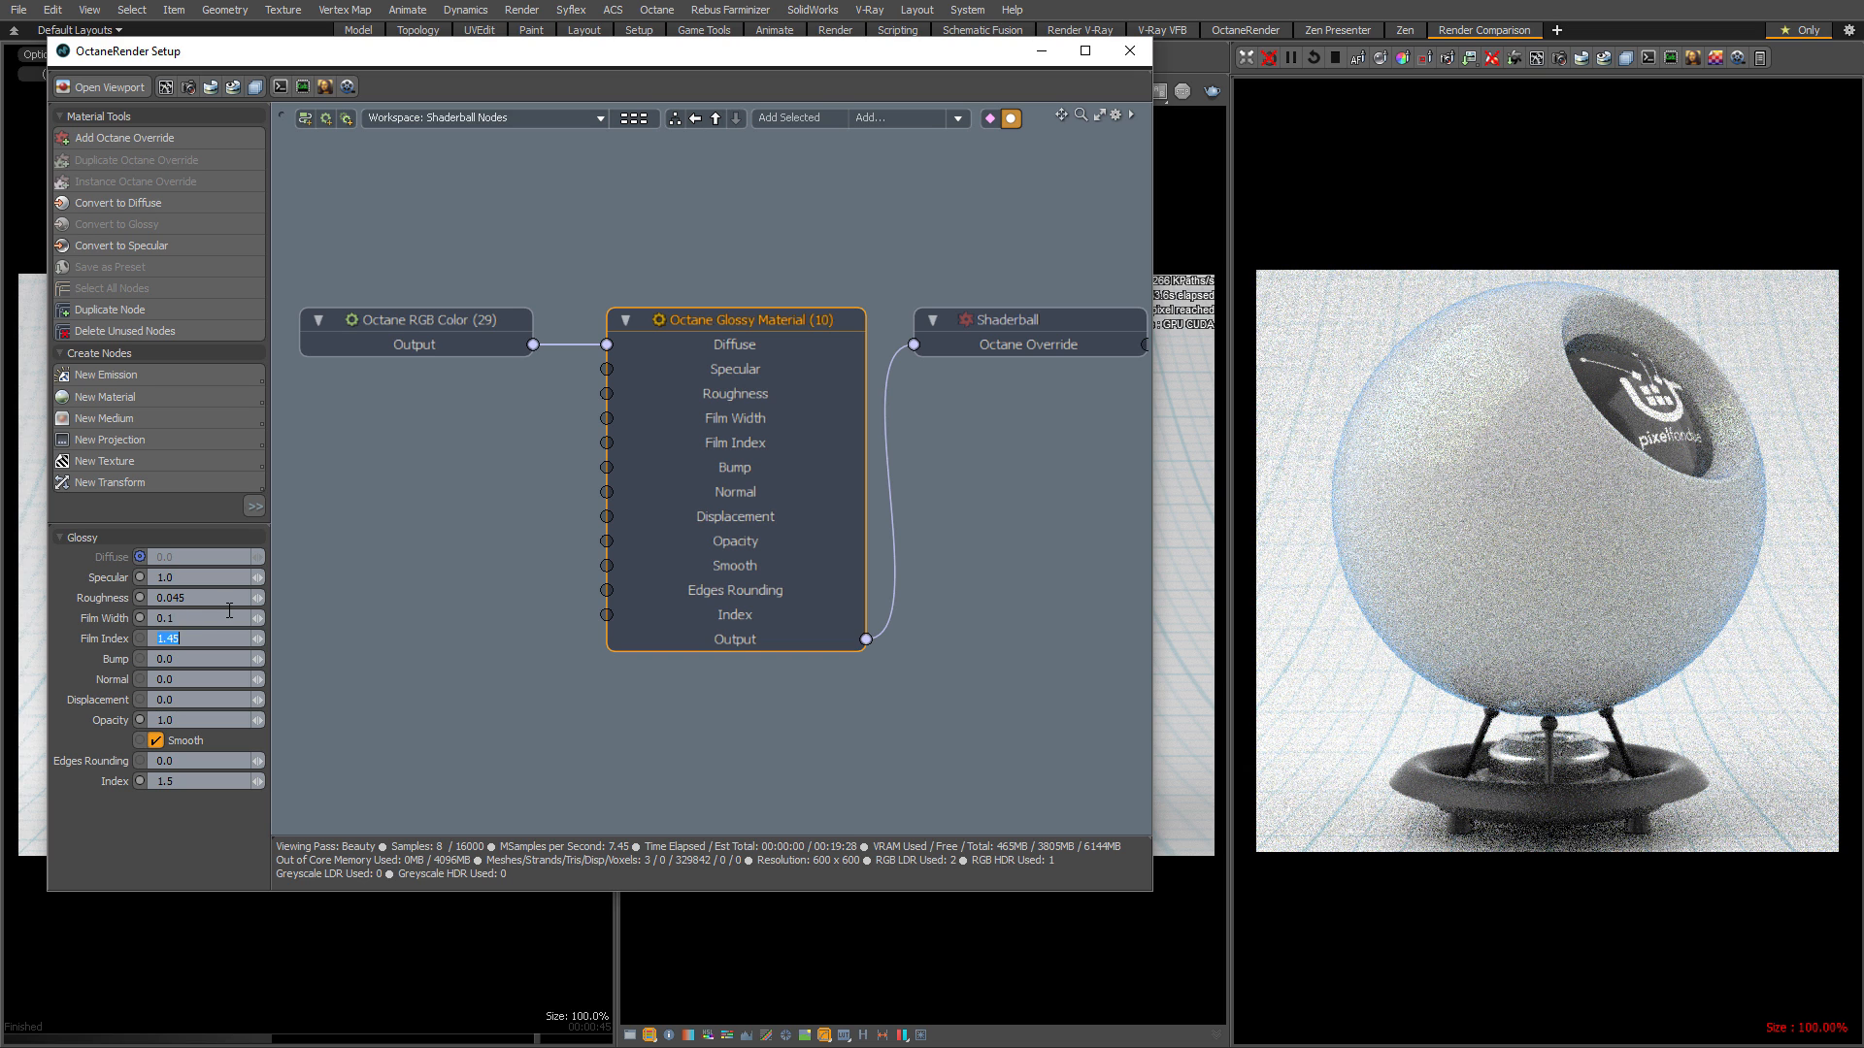
{"action": "type", "text": "1.9"}
{"action": "key", "text": "Return"}
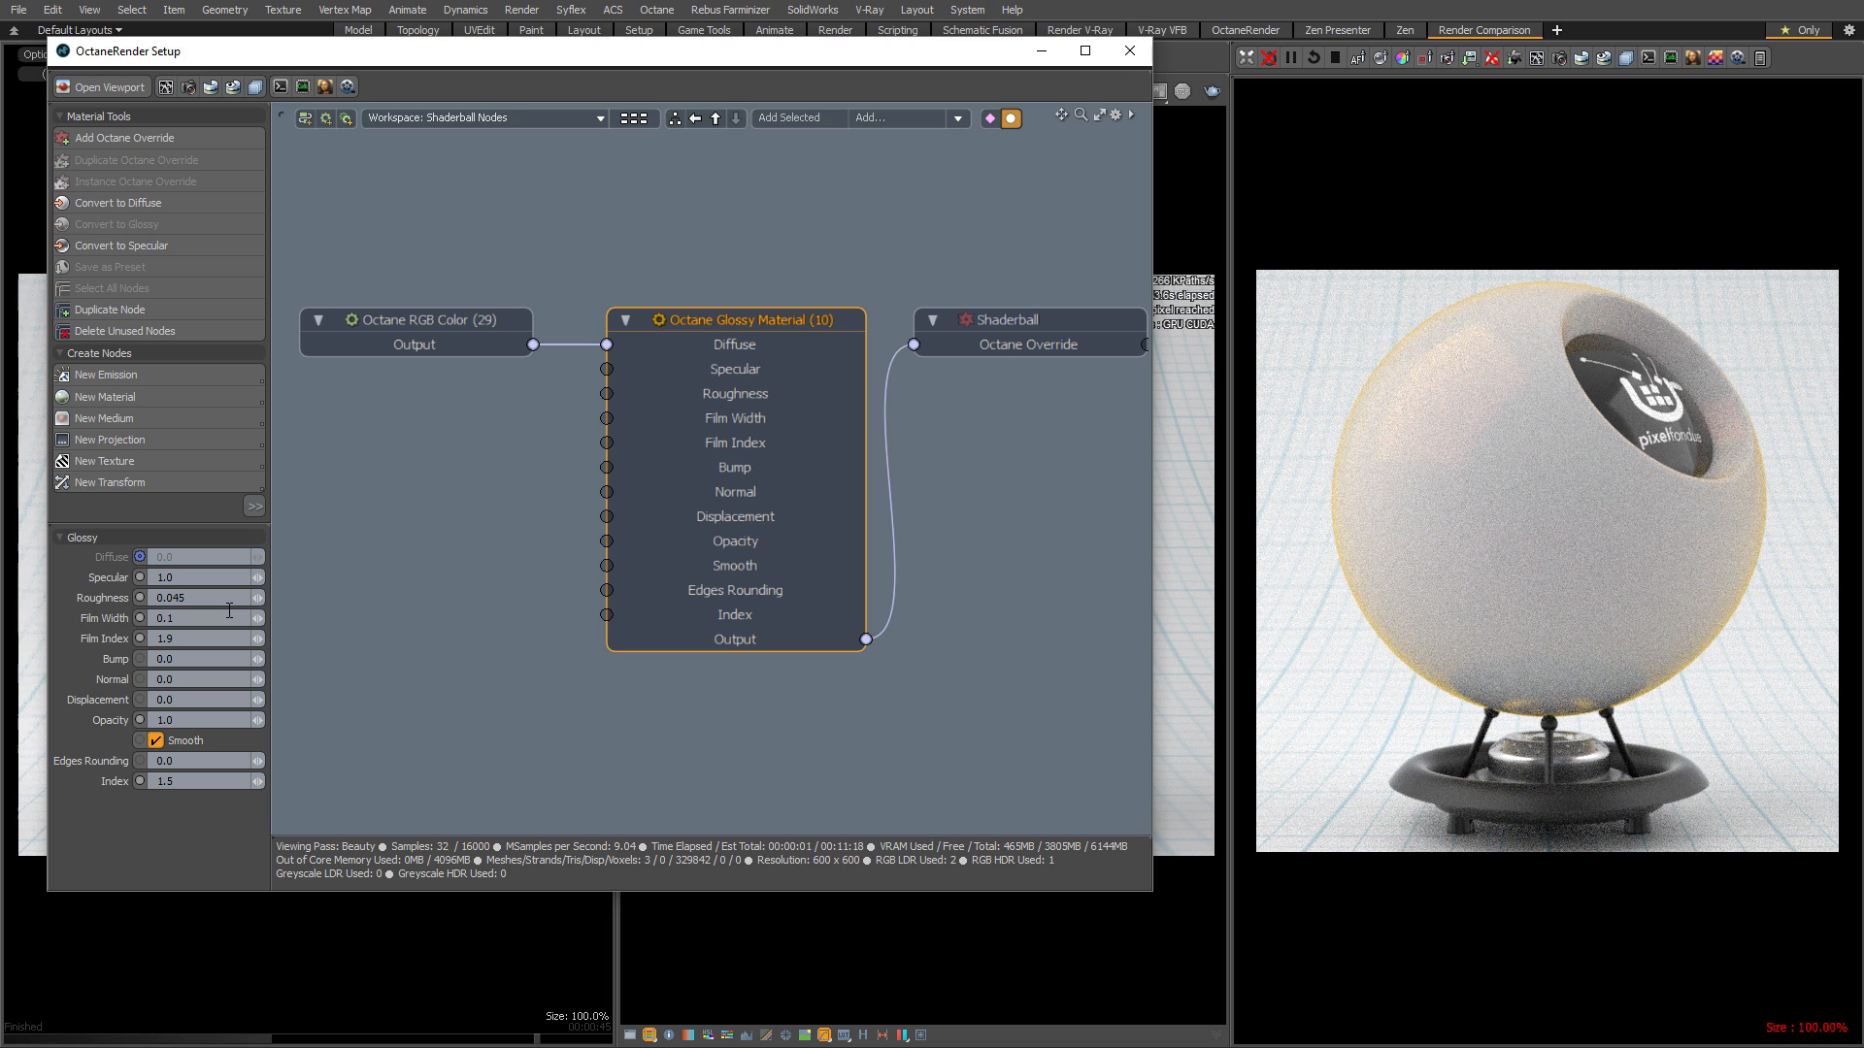
Set the glossy material's roughness to 0.0 and its film width to 5.
{"action": "left_click", "coordinate": [206, 598]}
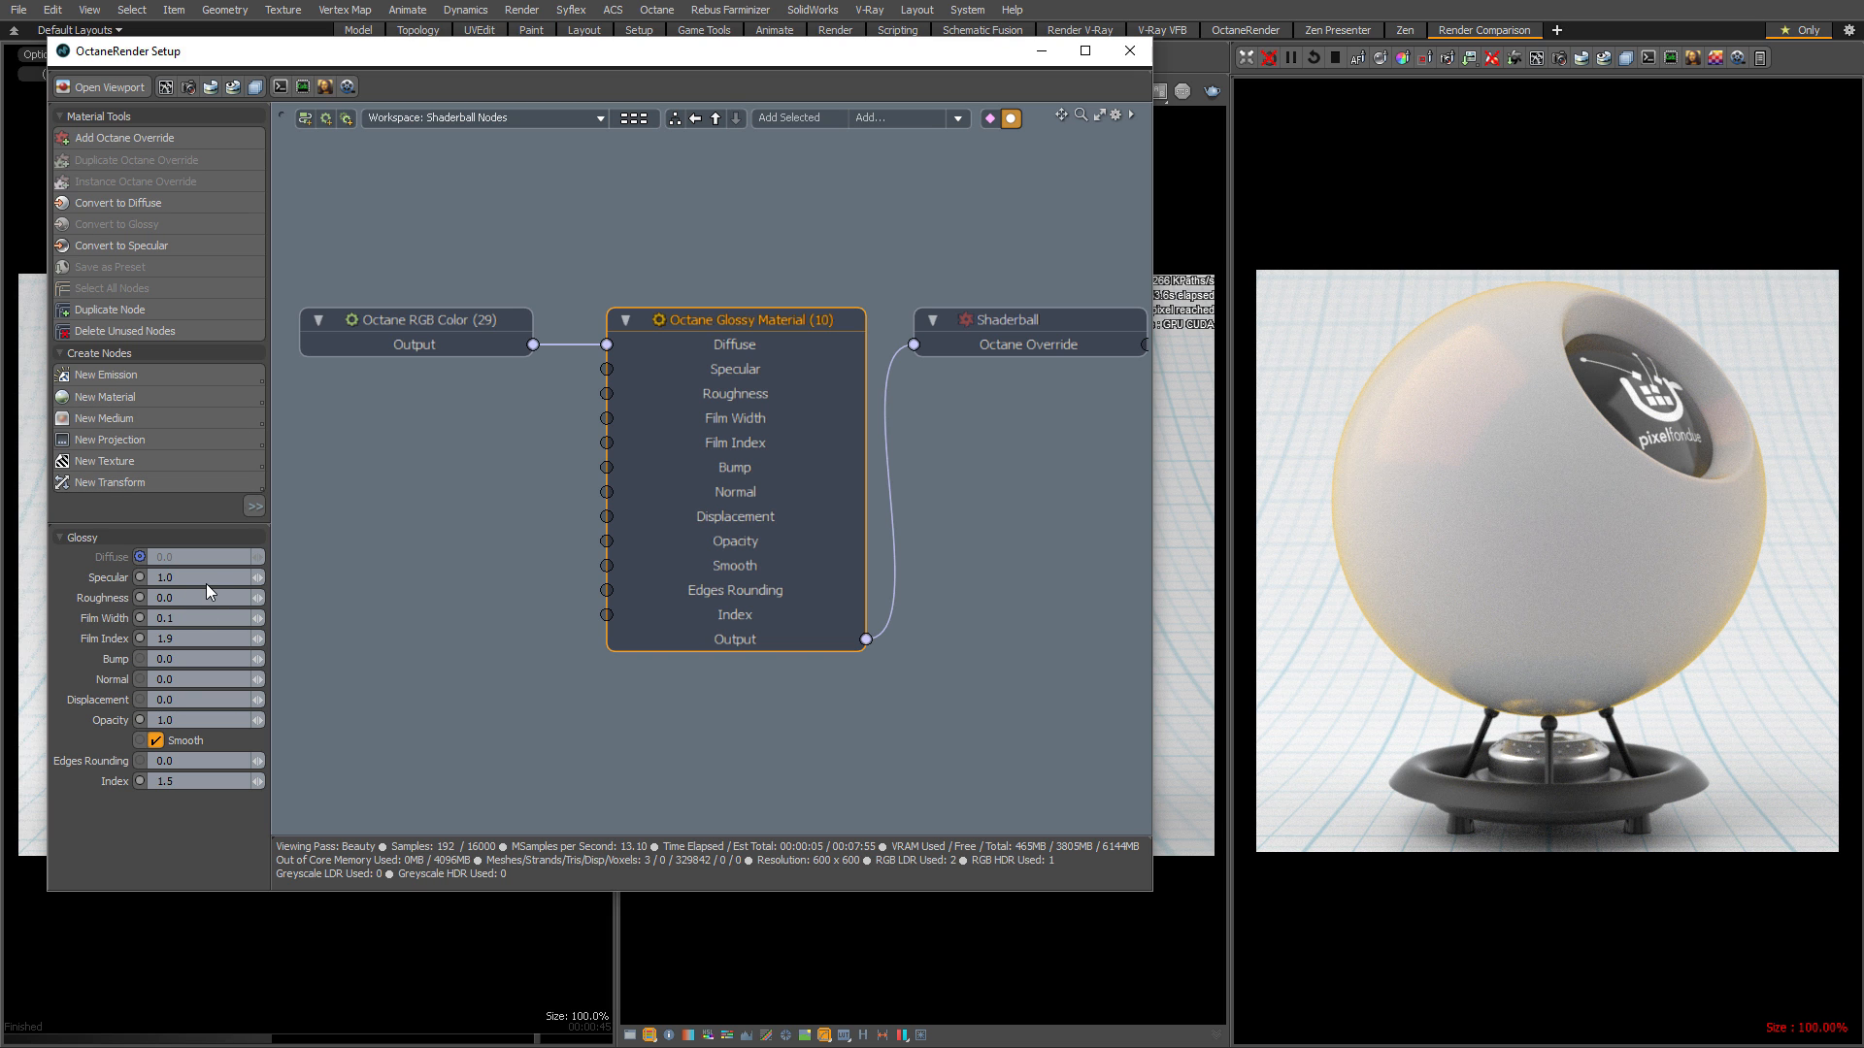
{"action": "key", "text": "Return"}
{"action": "left_click", "coordinate": [195, 618]}
{"action": "type", "text": "5"}
{"action": "key", "text": "Return"}
Reset the glossy material to roughness 0.045, film width 0.0 and film index 1.5.
{"action": "left_click", "coordinate": [213, 617]}
{"action": "type", "text": "0"}
{"action": "key", "text": "Tab"}
{"action": "type", "text": "1.5"}
{"action": "key", "text": "Return"}
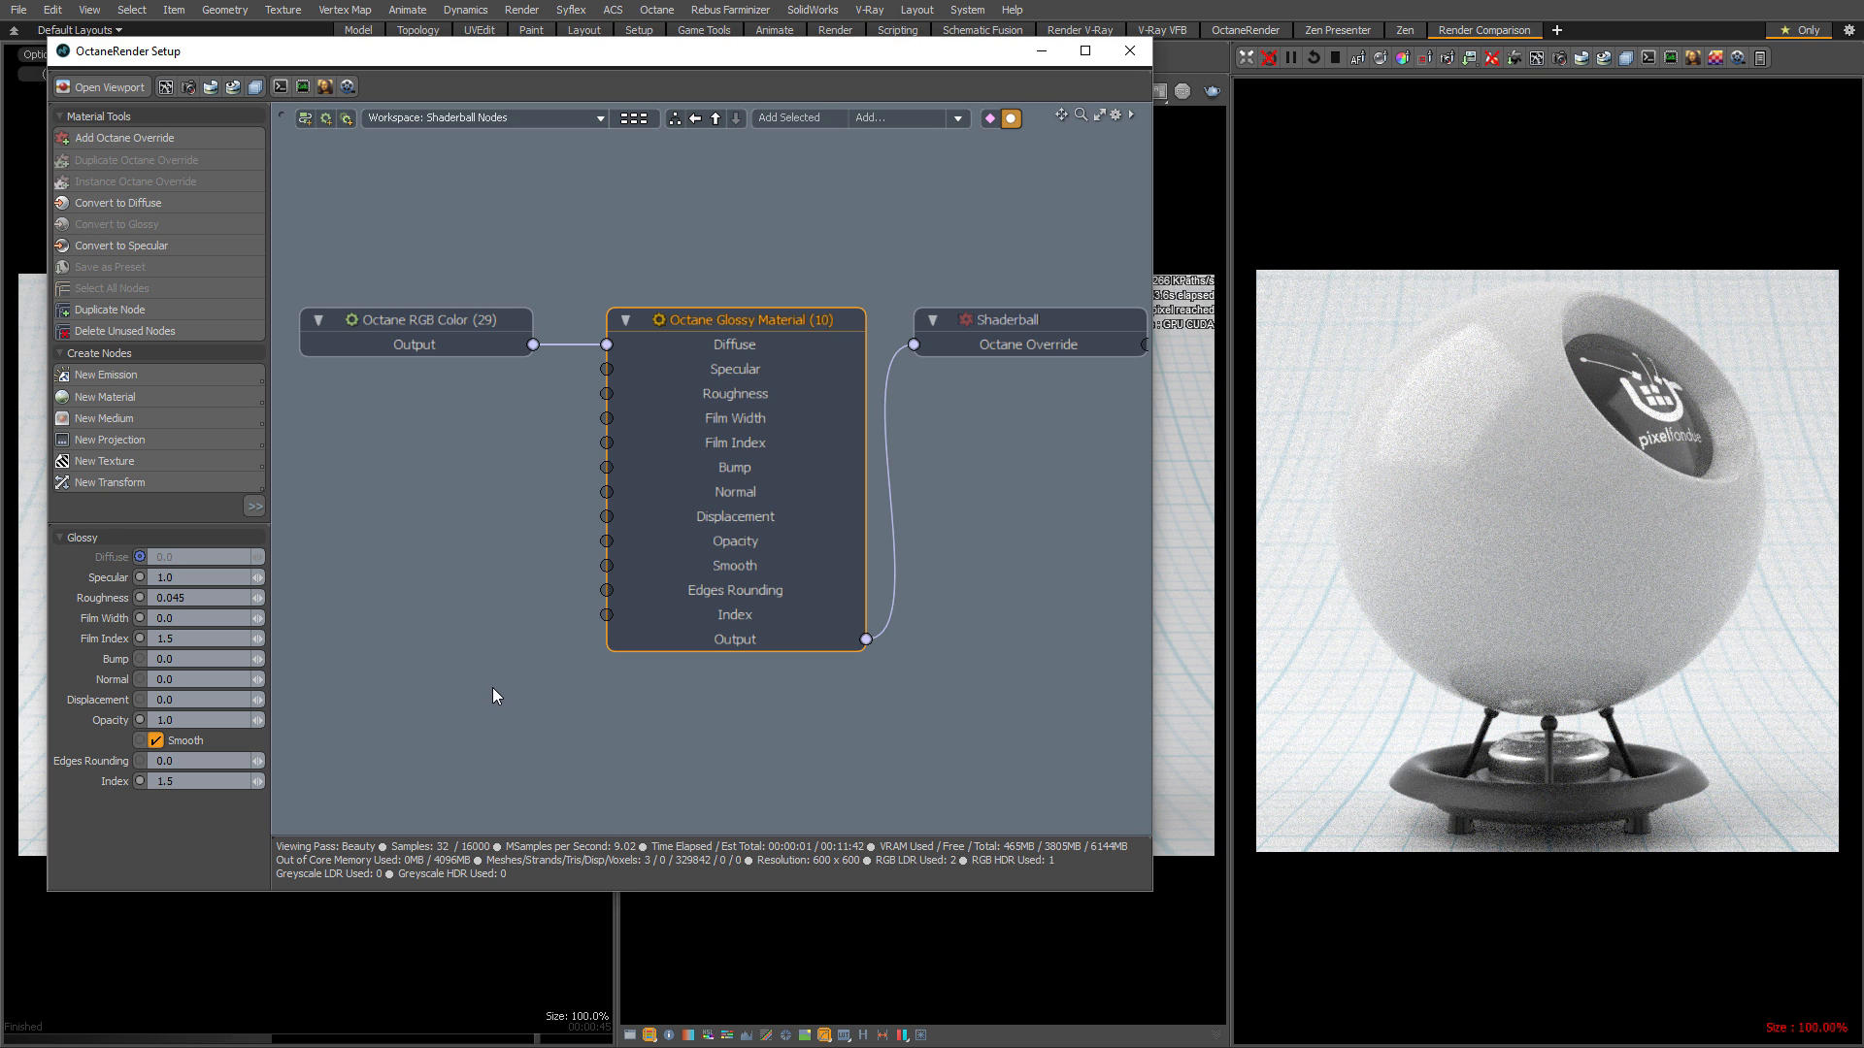
Pause the Octane render and delete the Shaderball material's Octane override from the Shader Tree.
{"action": "left_click", "coordinate": [1302, 59]}
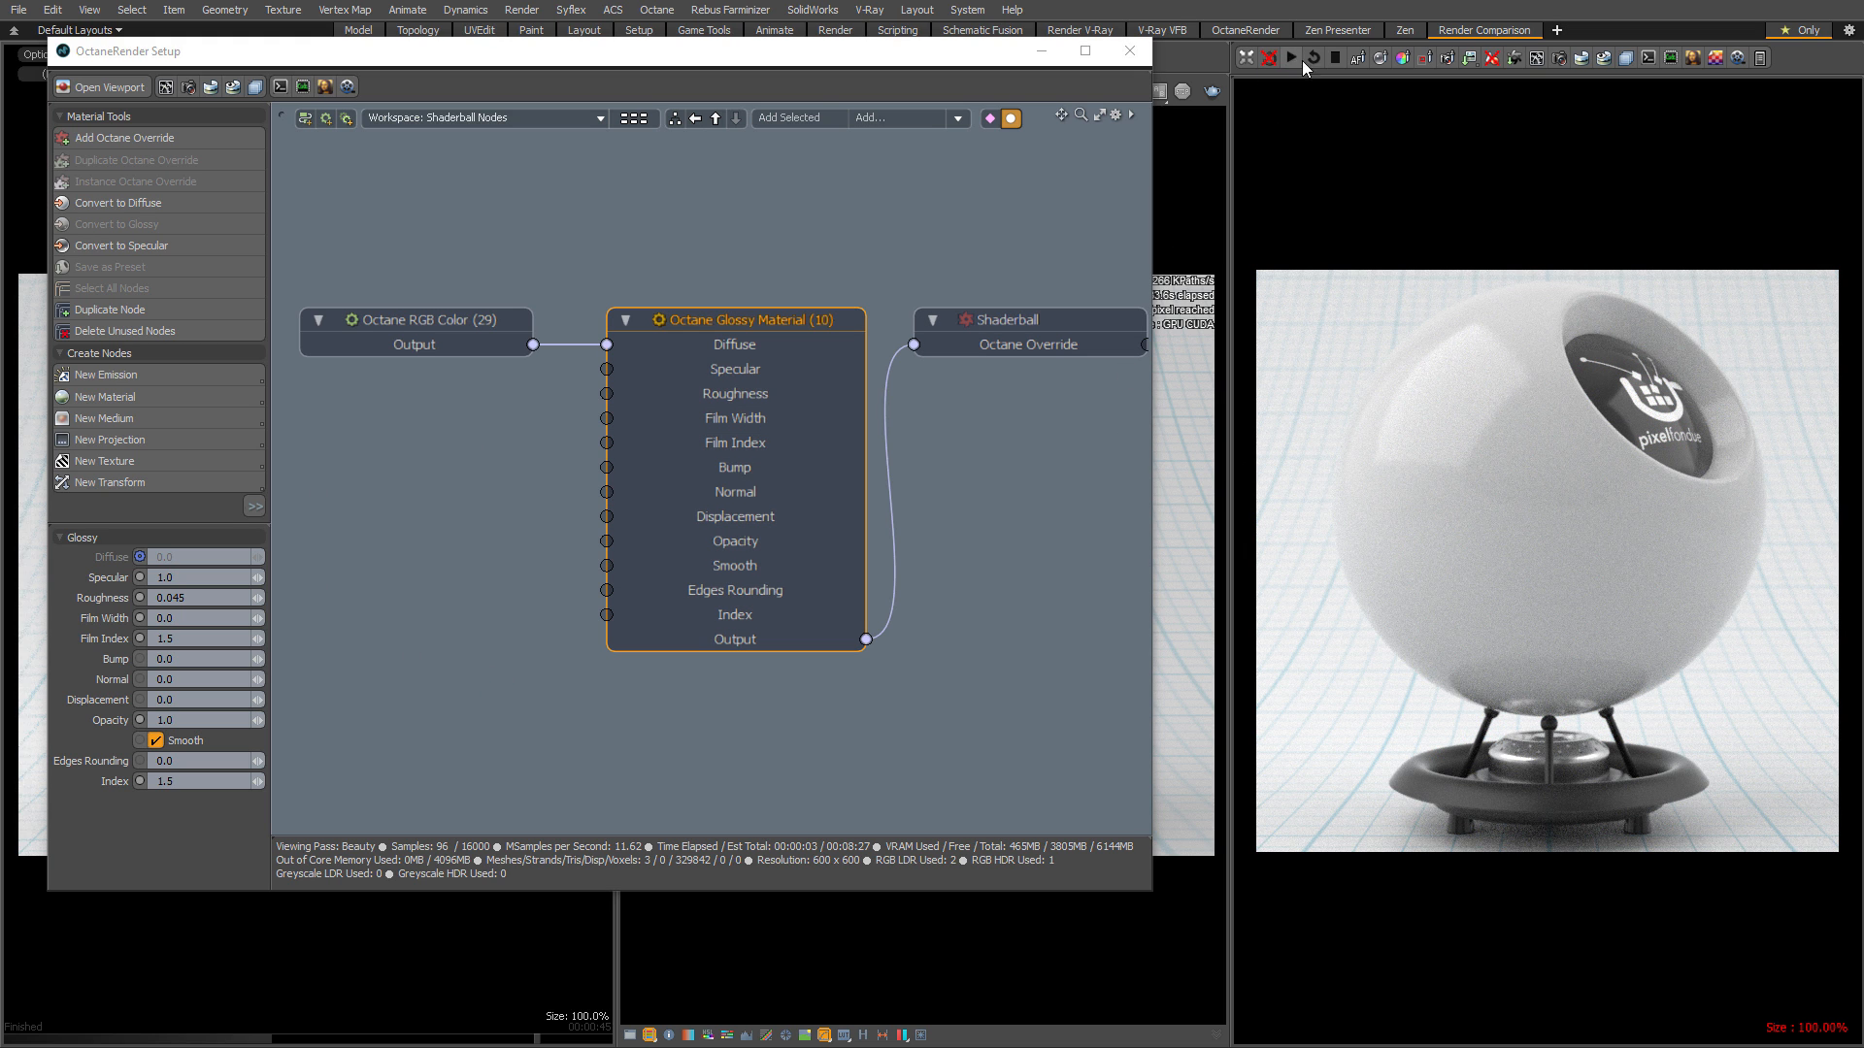
{"action": "left_click_drag", "start_coordinate": [678, 60], "coordinate": [815, 1047]}
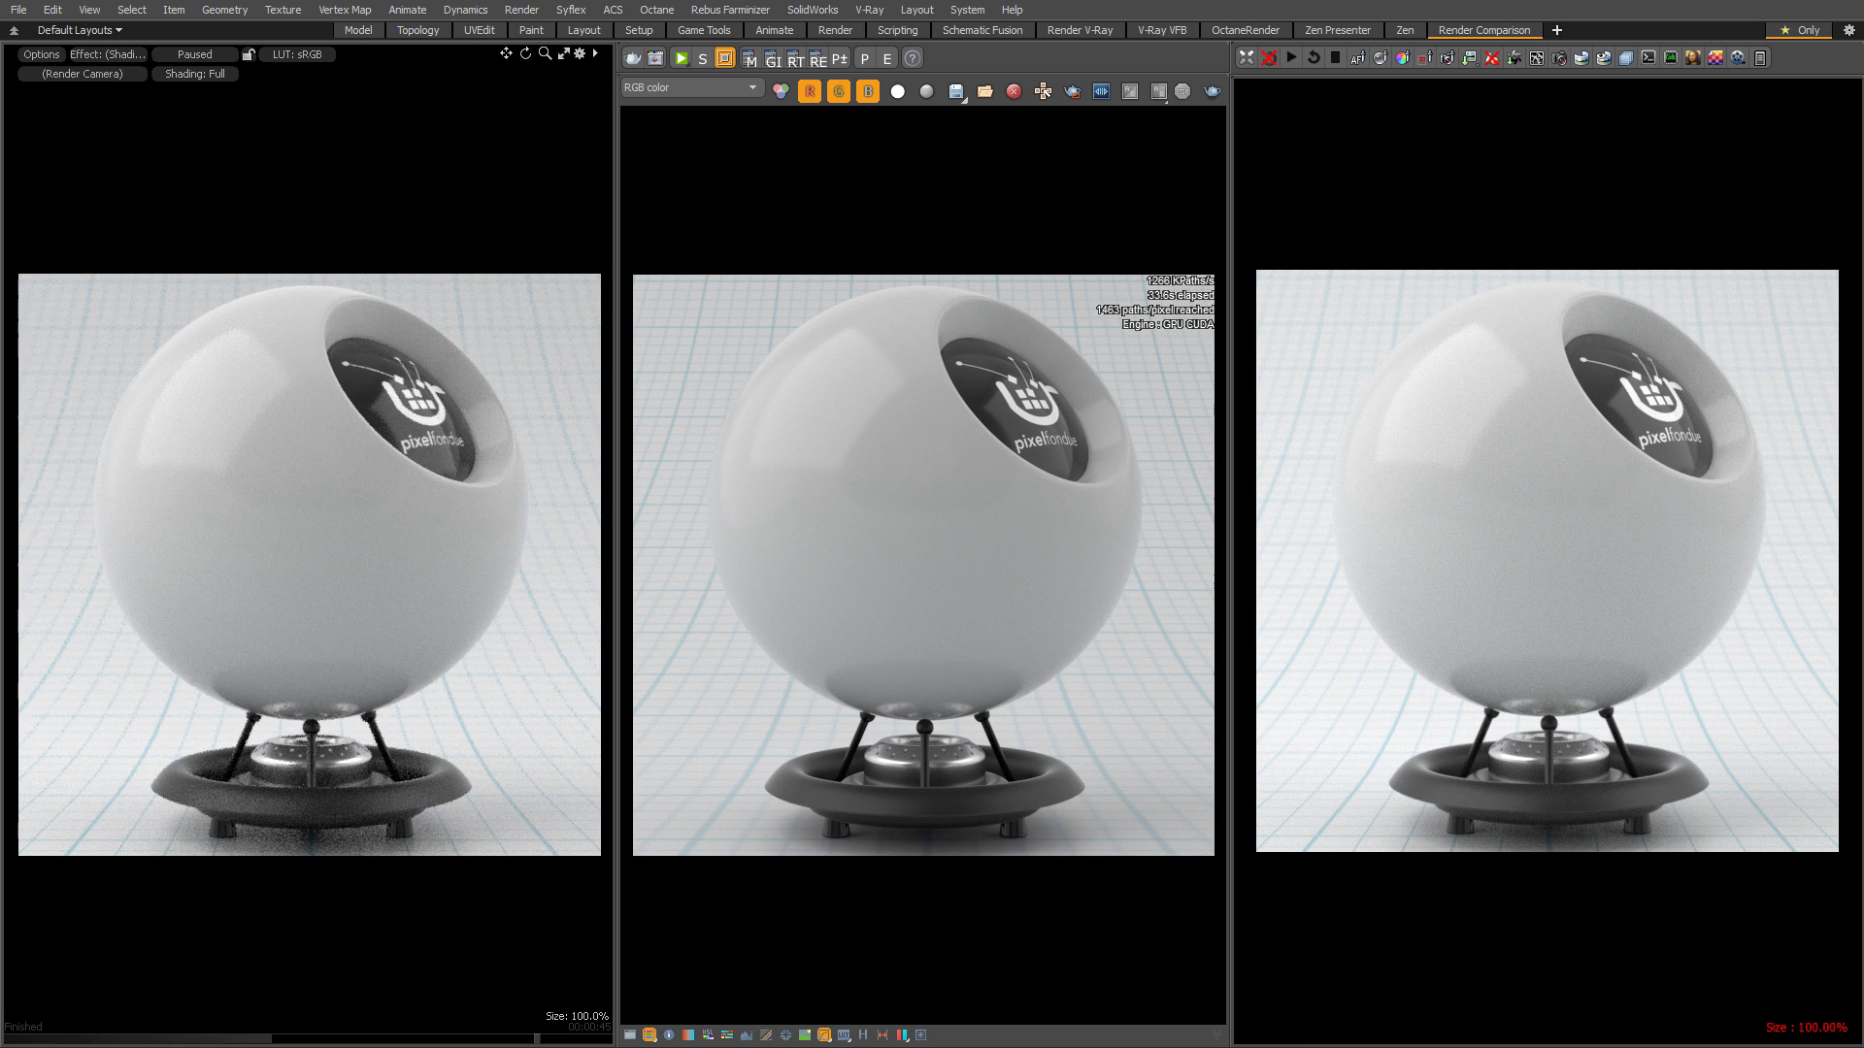
{"action": "left_click_drag", "start_coordinate": [679, 1047], "coordinate": [421, 130]}
{"action": "left_click", "coordinate": [1025, 445]}
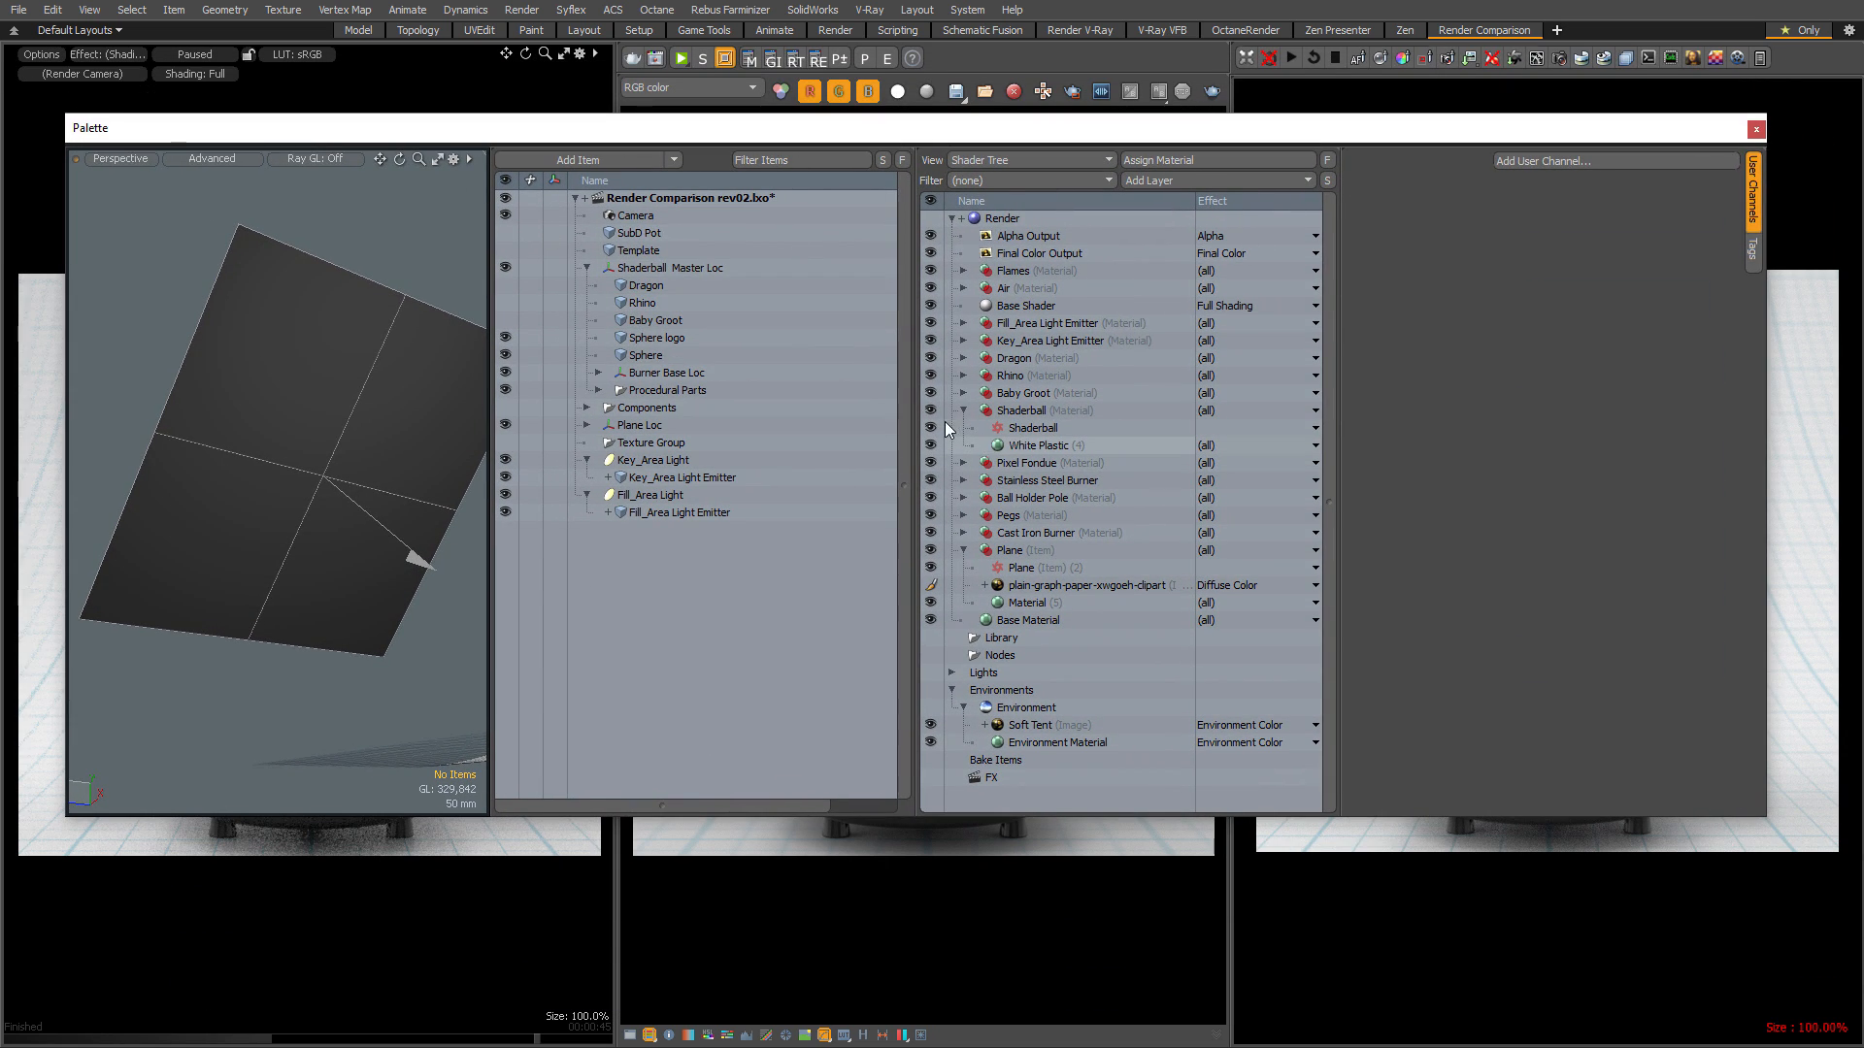
{"action": "left_click", "coordinate": [1035, 428]}
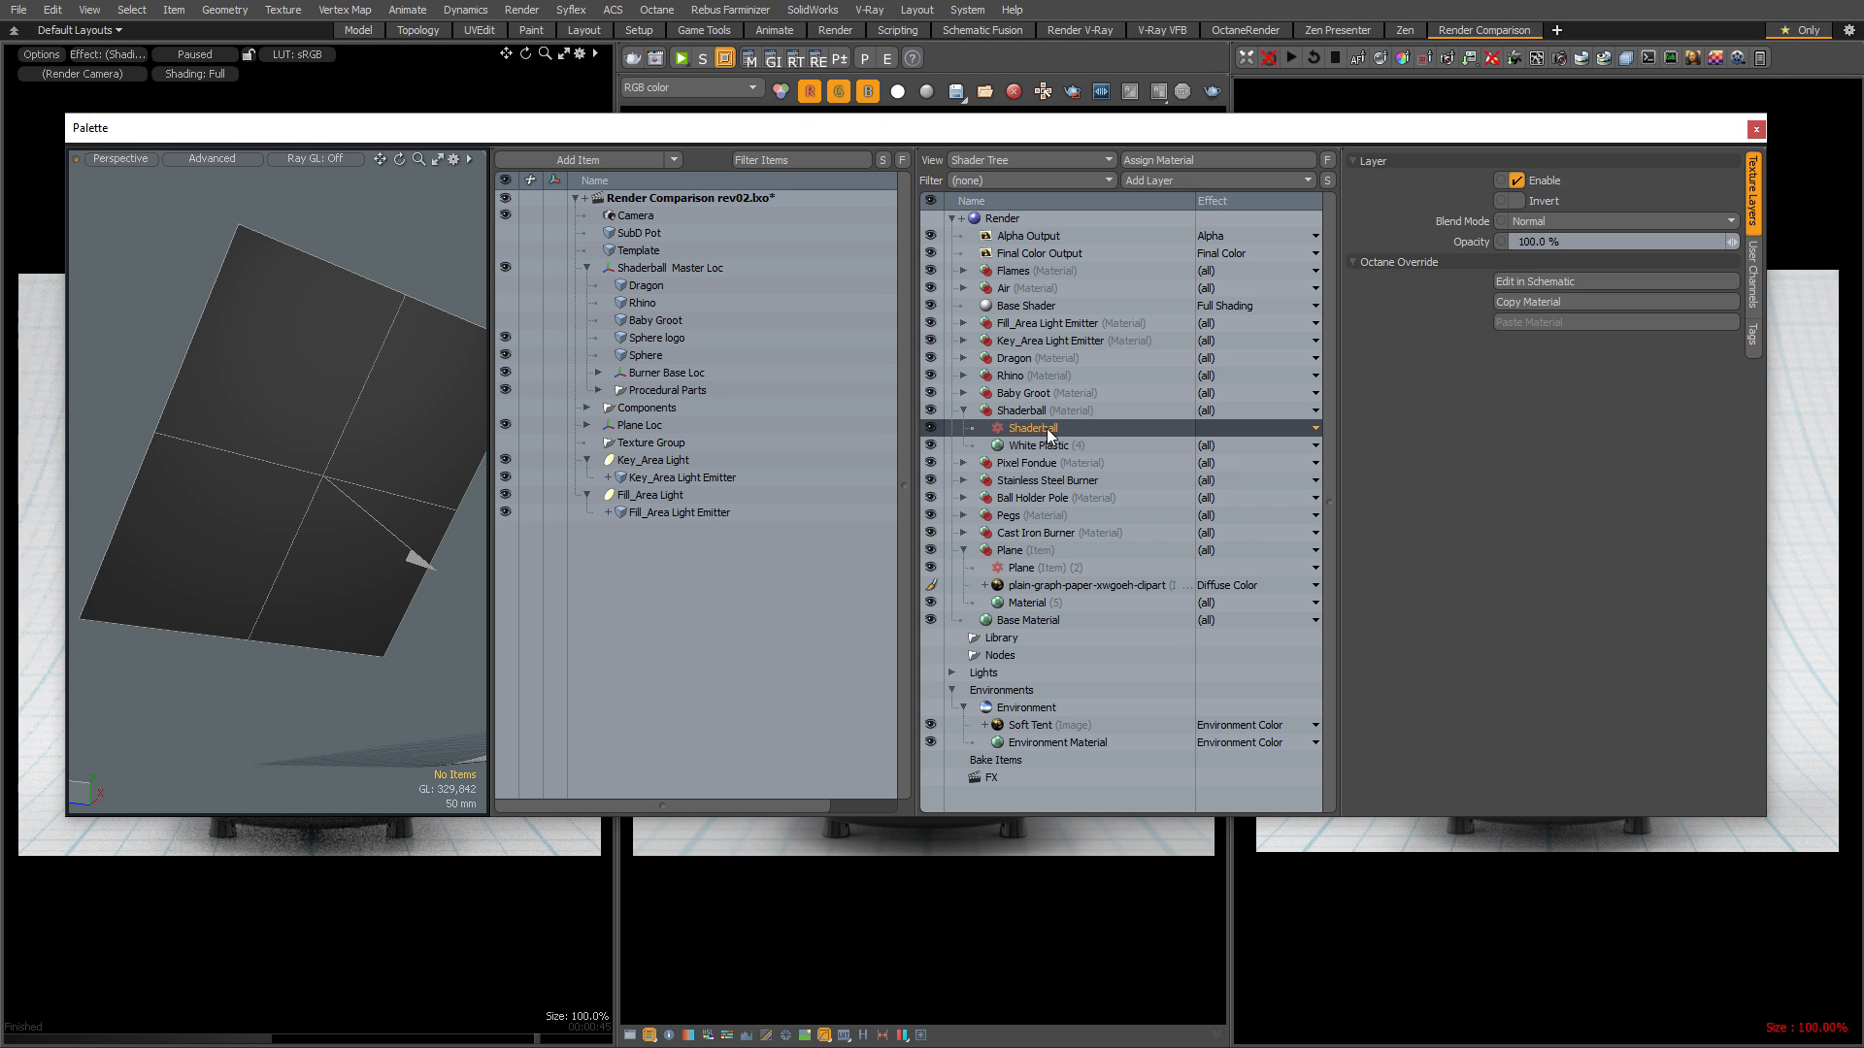
{"action": "key", "text": "Delete"}
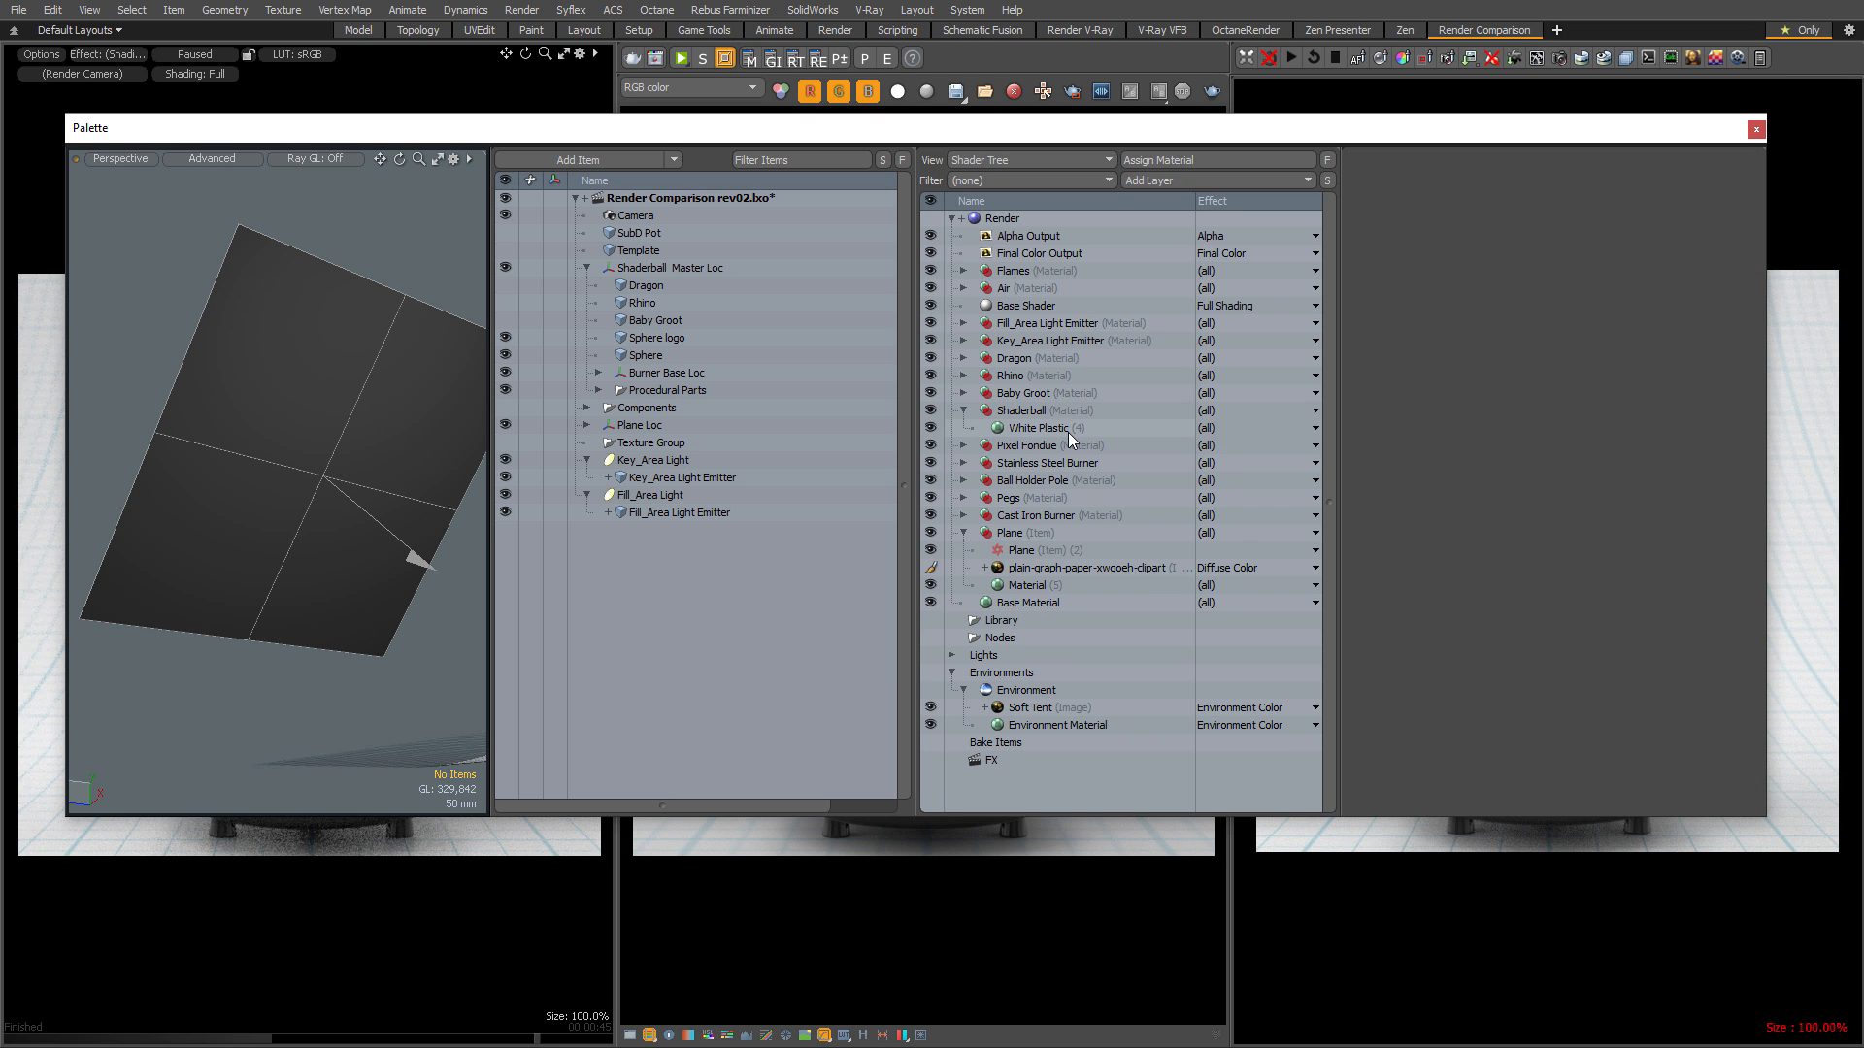
Select the White Plastic material and replace the large palette with separate Shader Tree and ItemProps palettes that leave the Modo render uncovered.
{"action": "left_click", "coordinate": [1017, 433]}
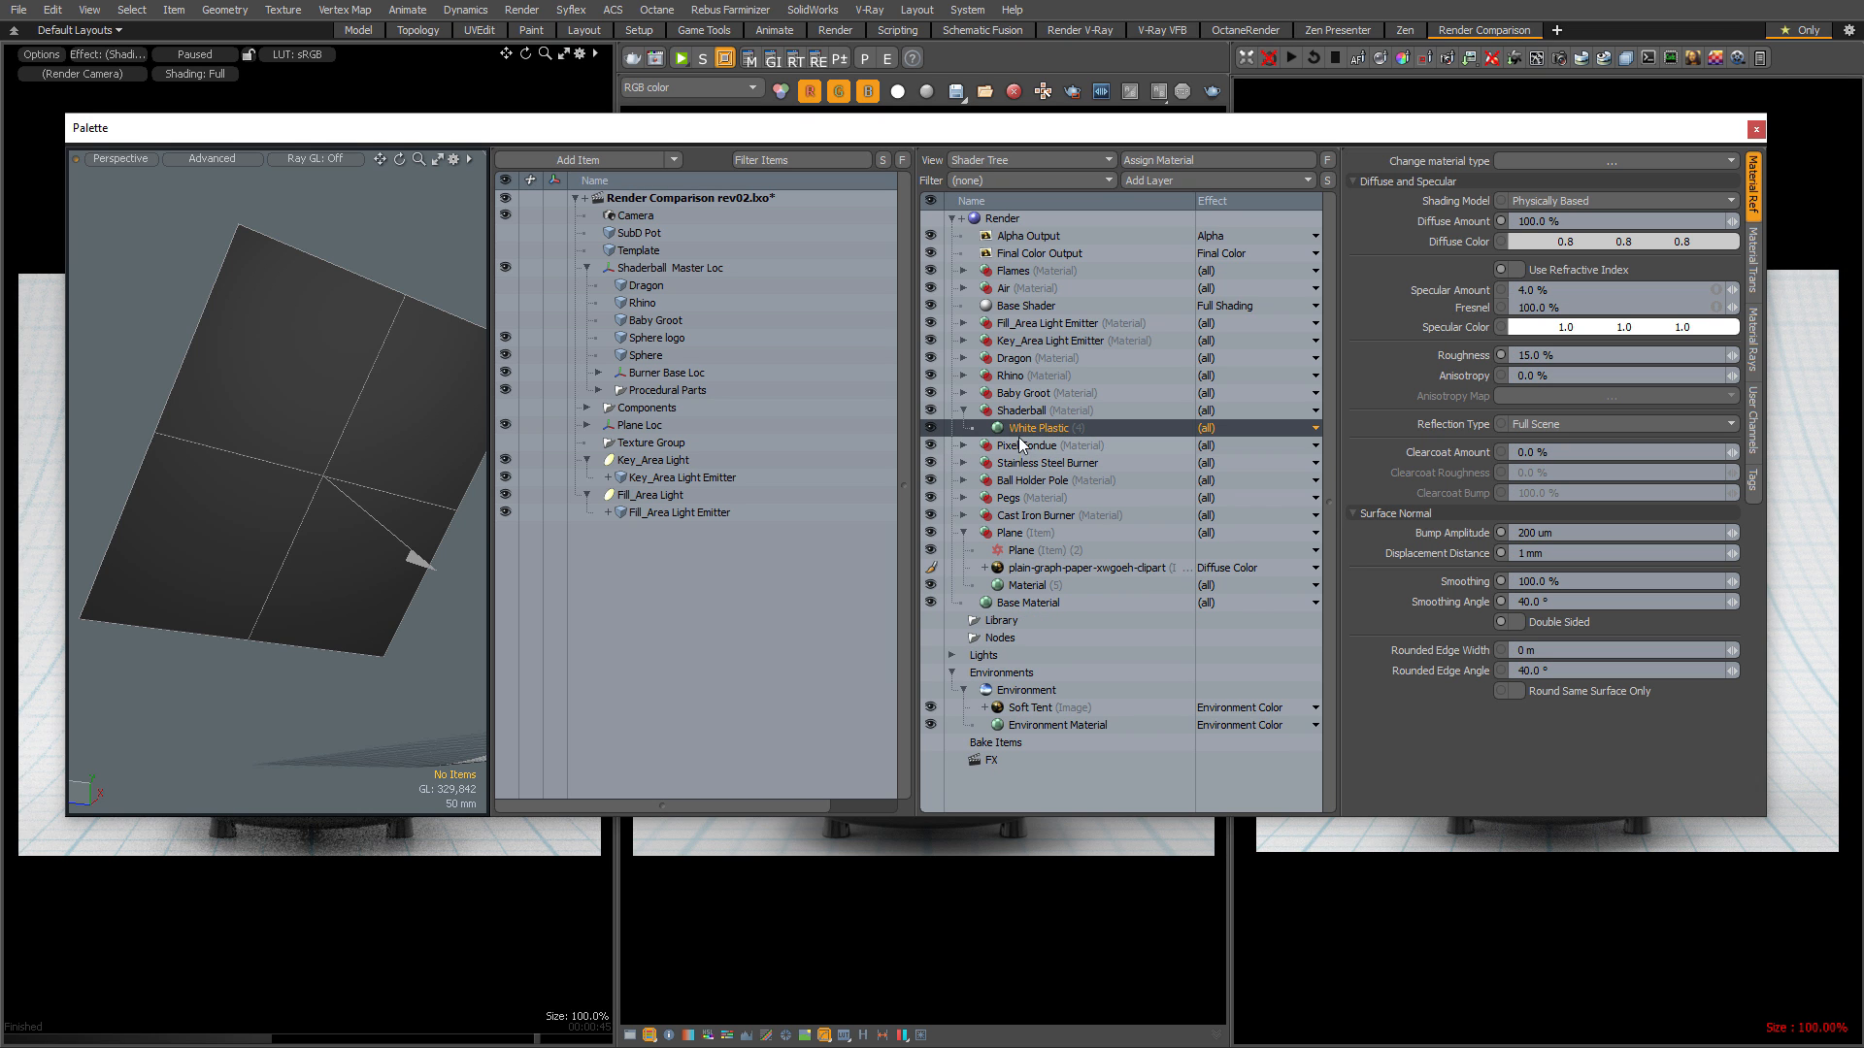
{"action": "left_click_drag", "start_coordinate": [846, 138], "coordinate": [841, 1047]}
{"action": "key", "text": "F5"}
{"action": "left_click_drag", "start_coordinate": [1482, 179], "coordinate": [1387, 148]}
{"action": "key", "text": "F6"}
{"action": "left_click_drag", "start_coordinate": [282, 190], "coordinate": [1009, 170]}
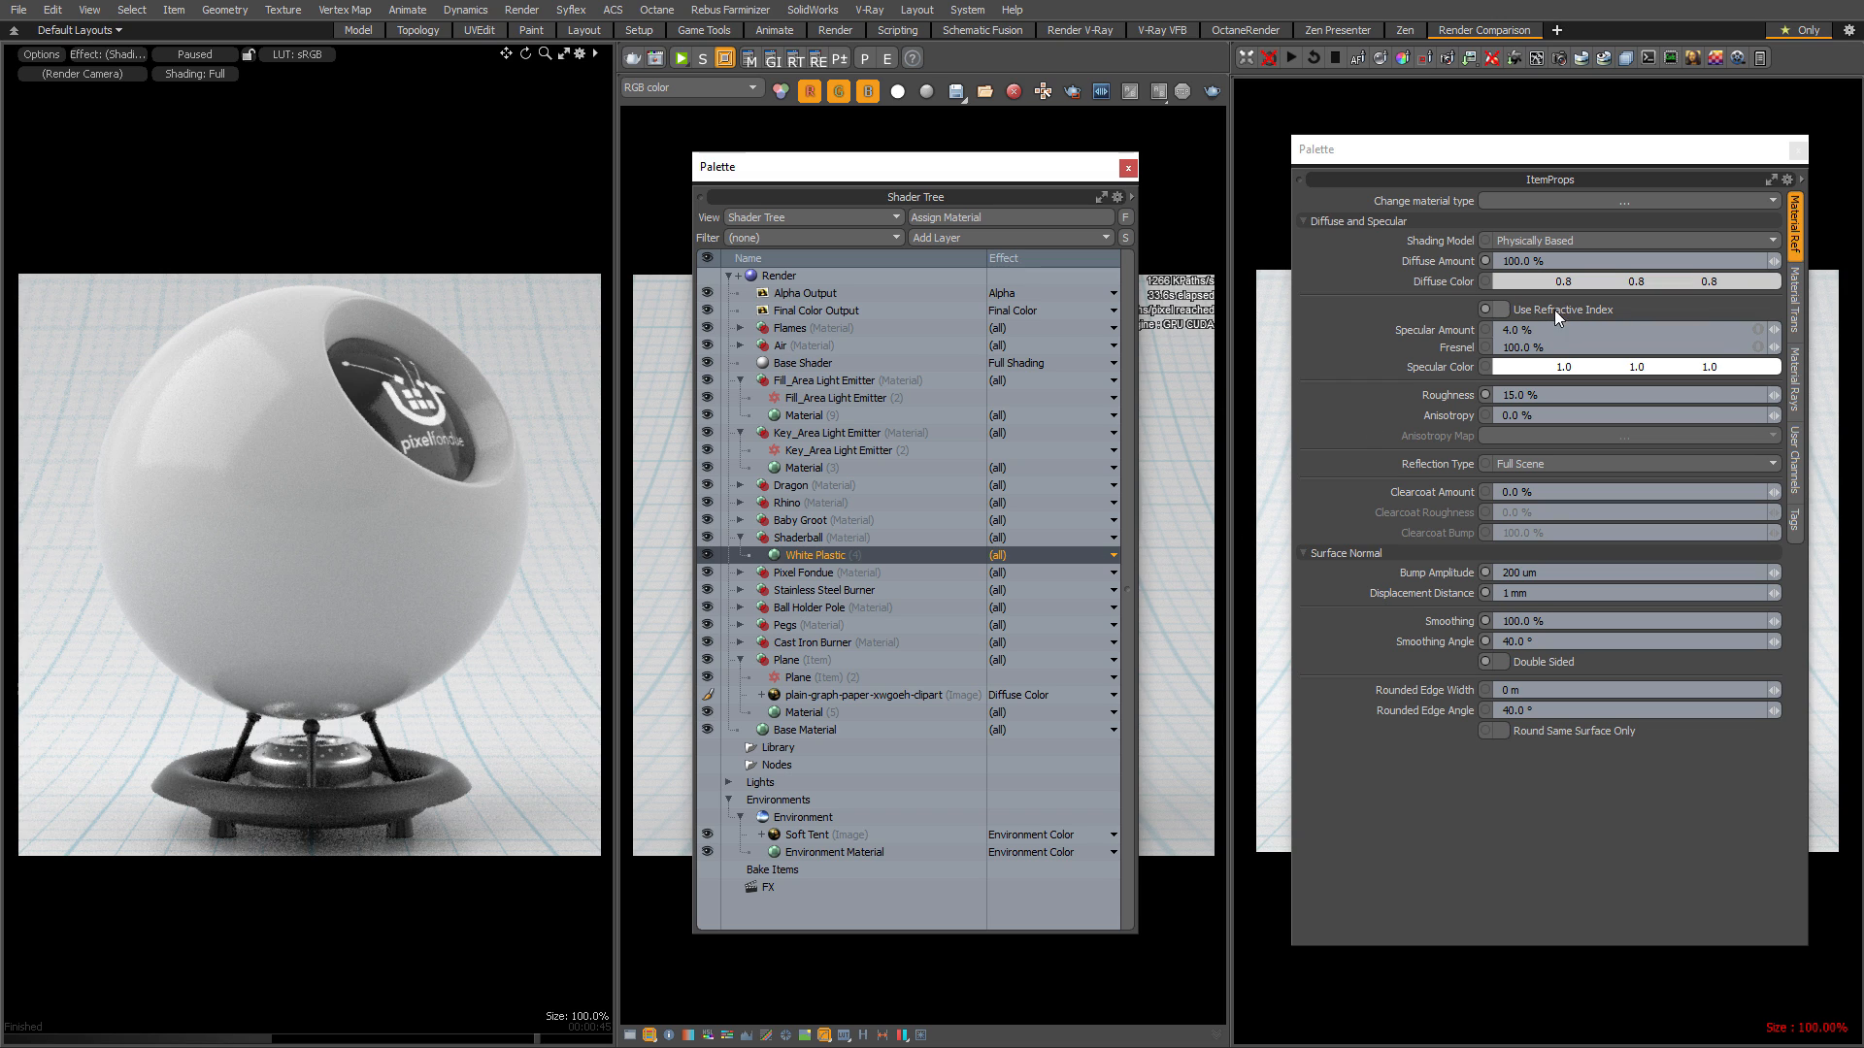
Enable Use Refractive Index on the White Plastic material and set its refractive index to 1.6.
{"action": "left_click", "coordinate": [1585, 306]}
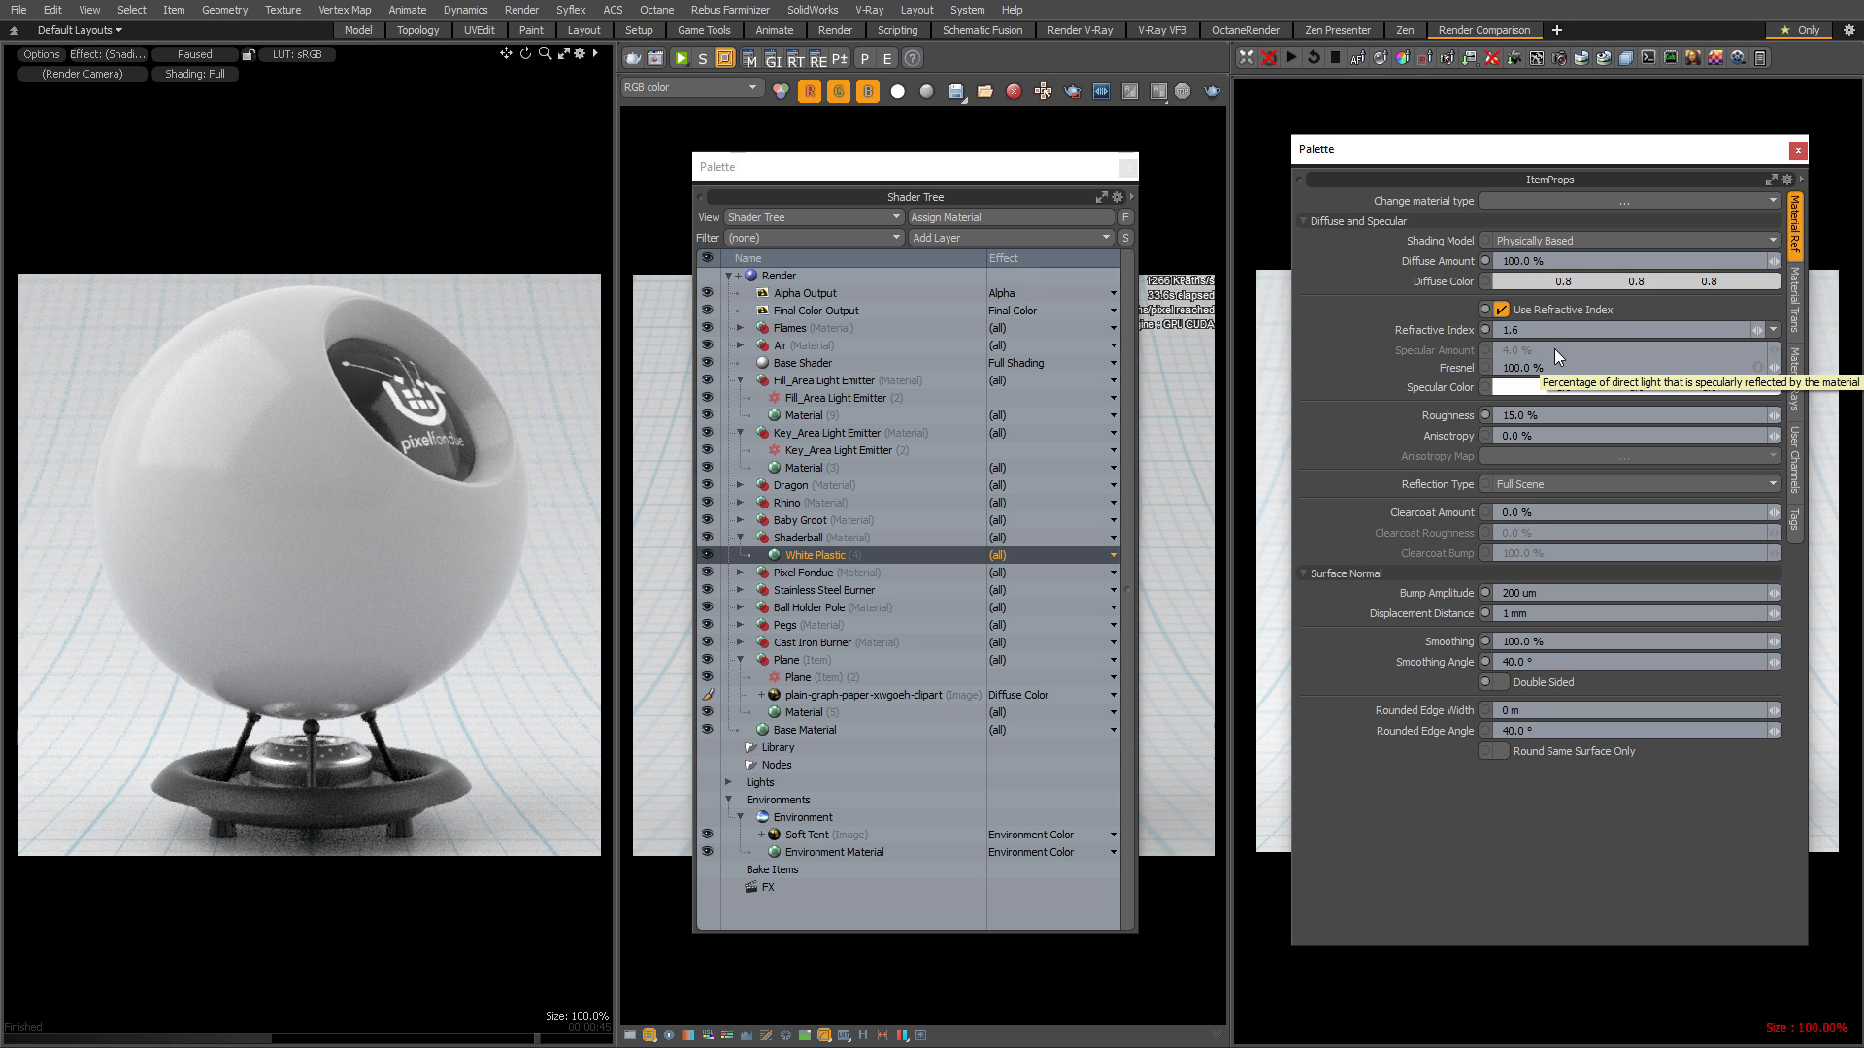
{"action": "left_click", "coordinate": [1546, 329]}
{"action": "type", "text": "1."}
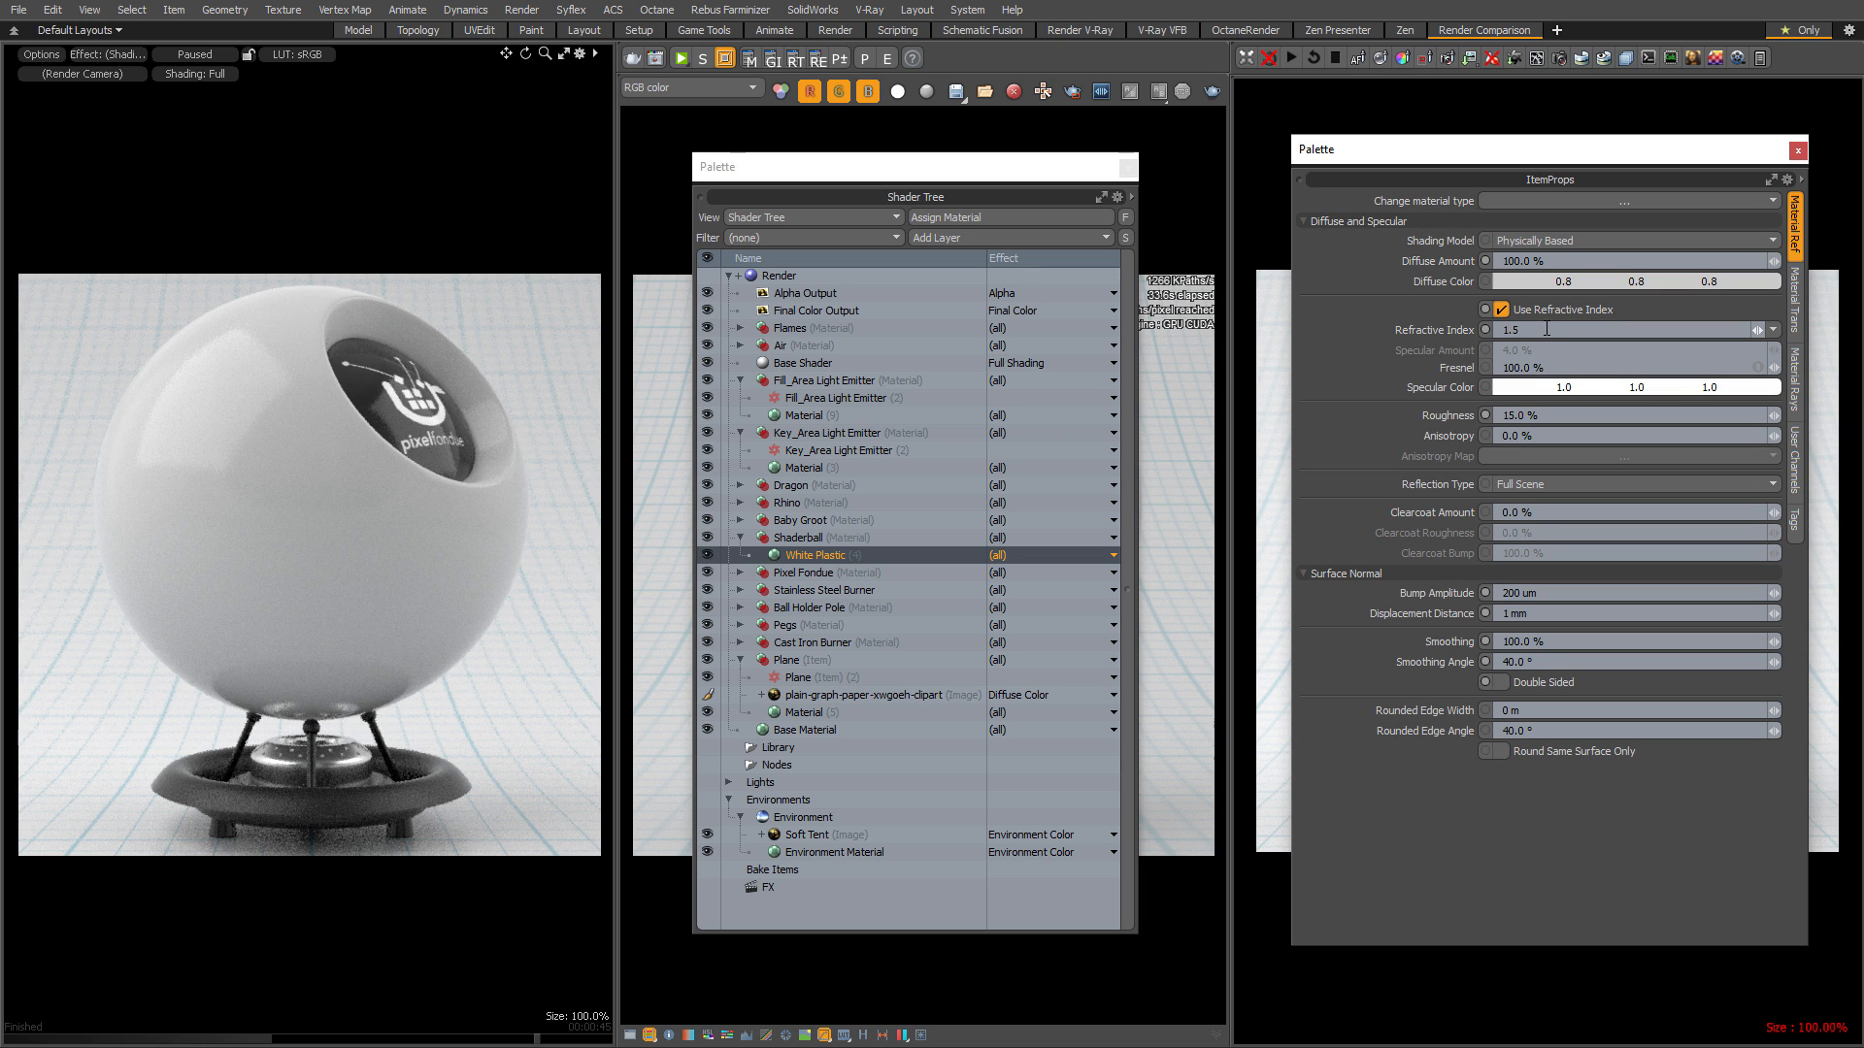
{"action": "key", "text": "Return"}
{"action": "type", "text": "1.6"}
{"action": "key", "text": "Return"}
Resume the Modo preview render and set White Plastic's refractive index to 20.
{"action": "left_click", "coordinate": [206, 55]}
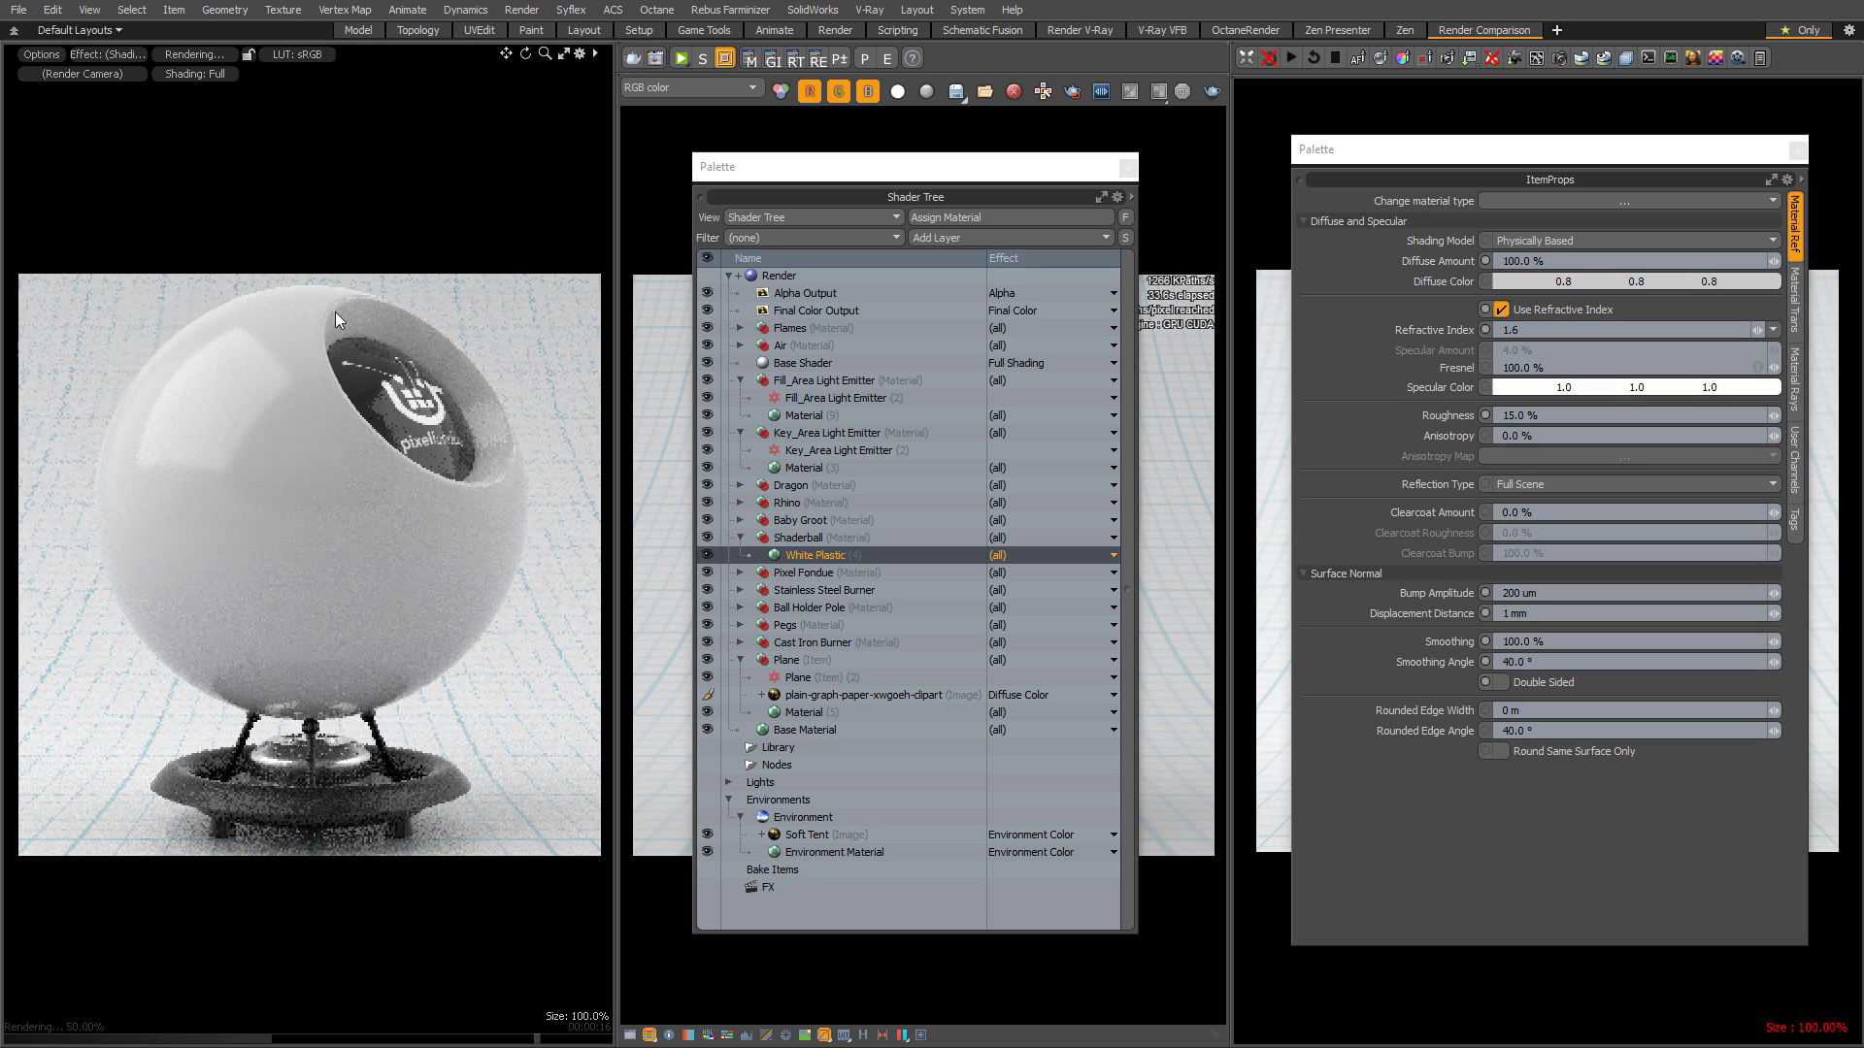
{"action": "left_click", "coordinate": [1520, 329]}
{"action": "type", "text": "20"}
{"action": "key", "text": "Return"}
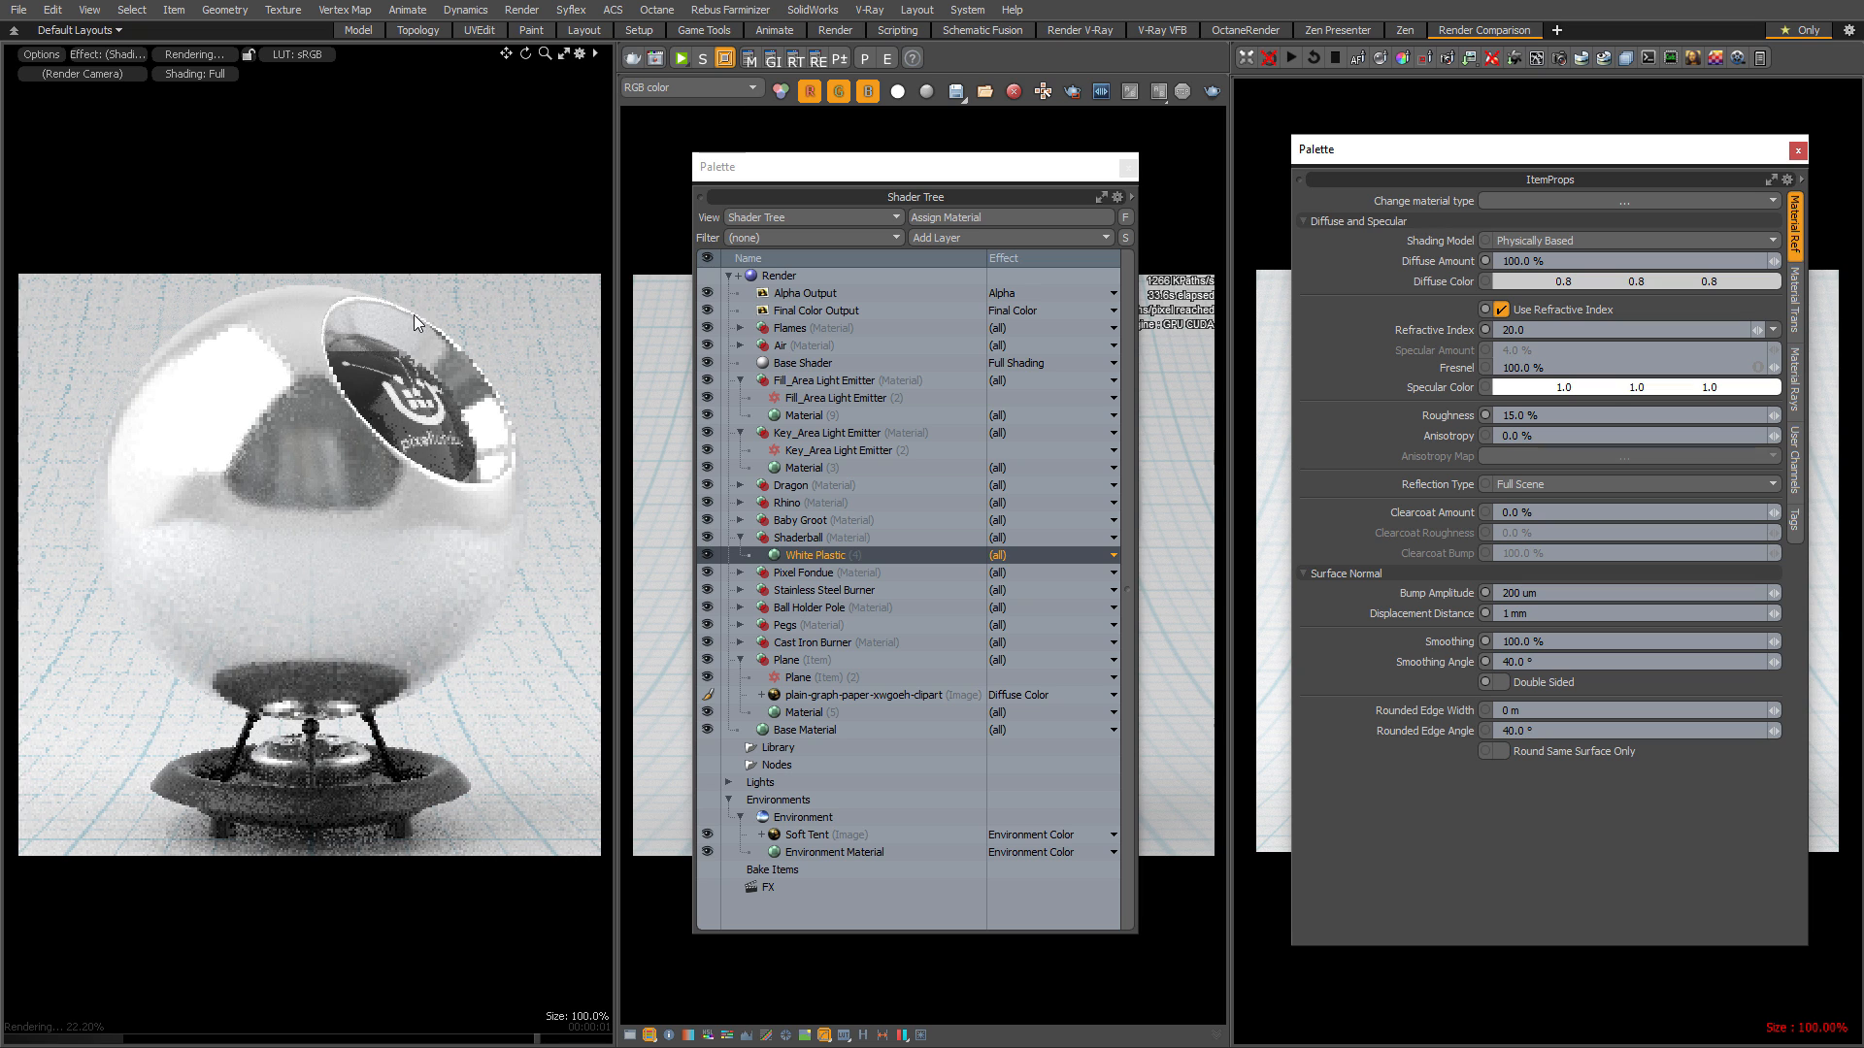
Set White Plastic's refractive index back to 1.6 and pause the Modo preview render.
{"action": "left_click", "coordinate": [1534, 326]}
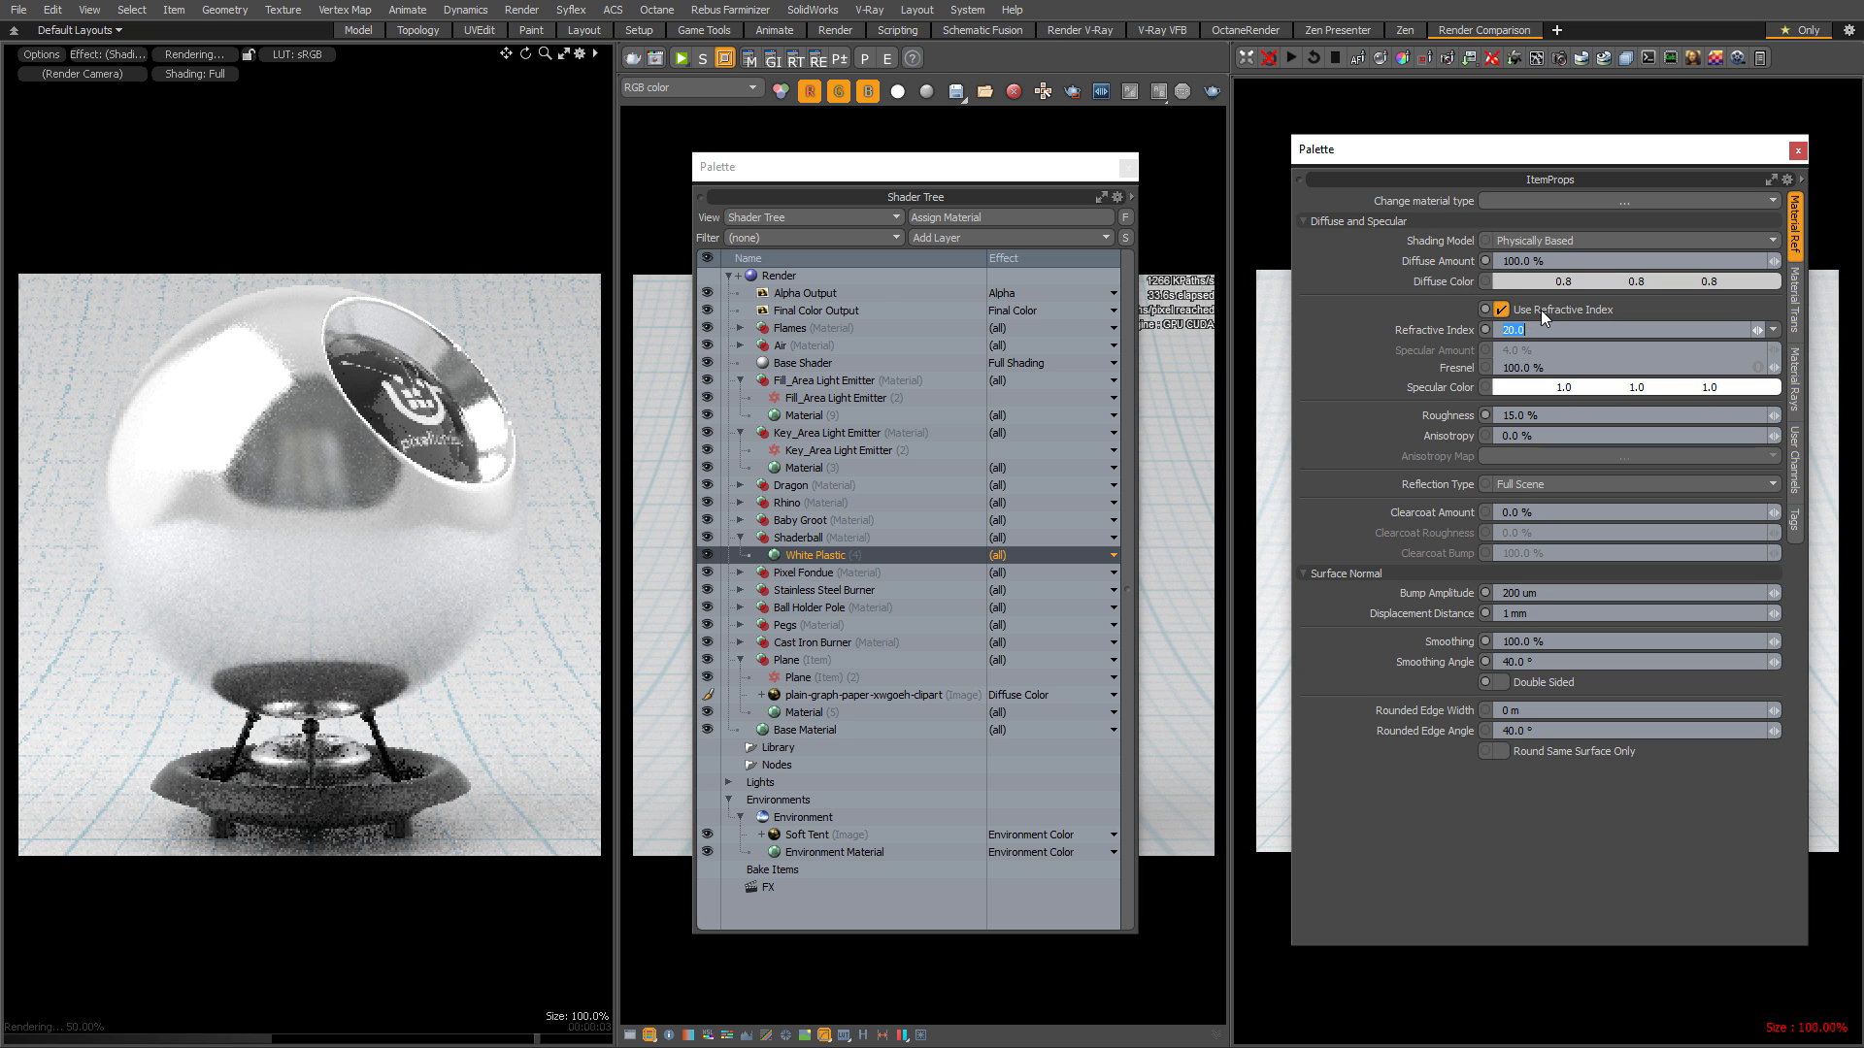
{"action": "type", "text": "1.6"}
{"action": "key", "text": "Return"}
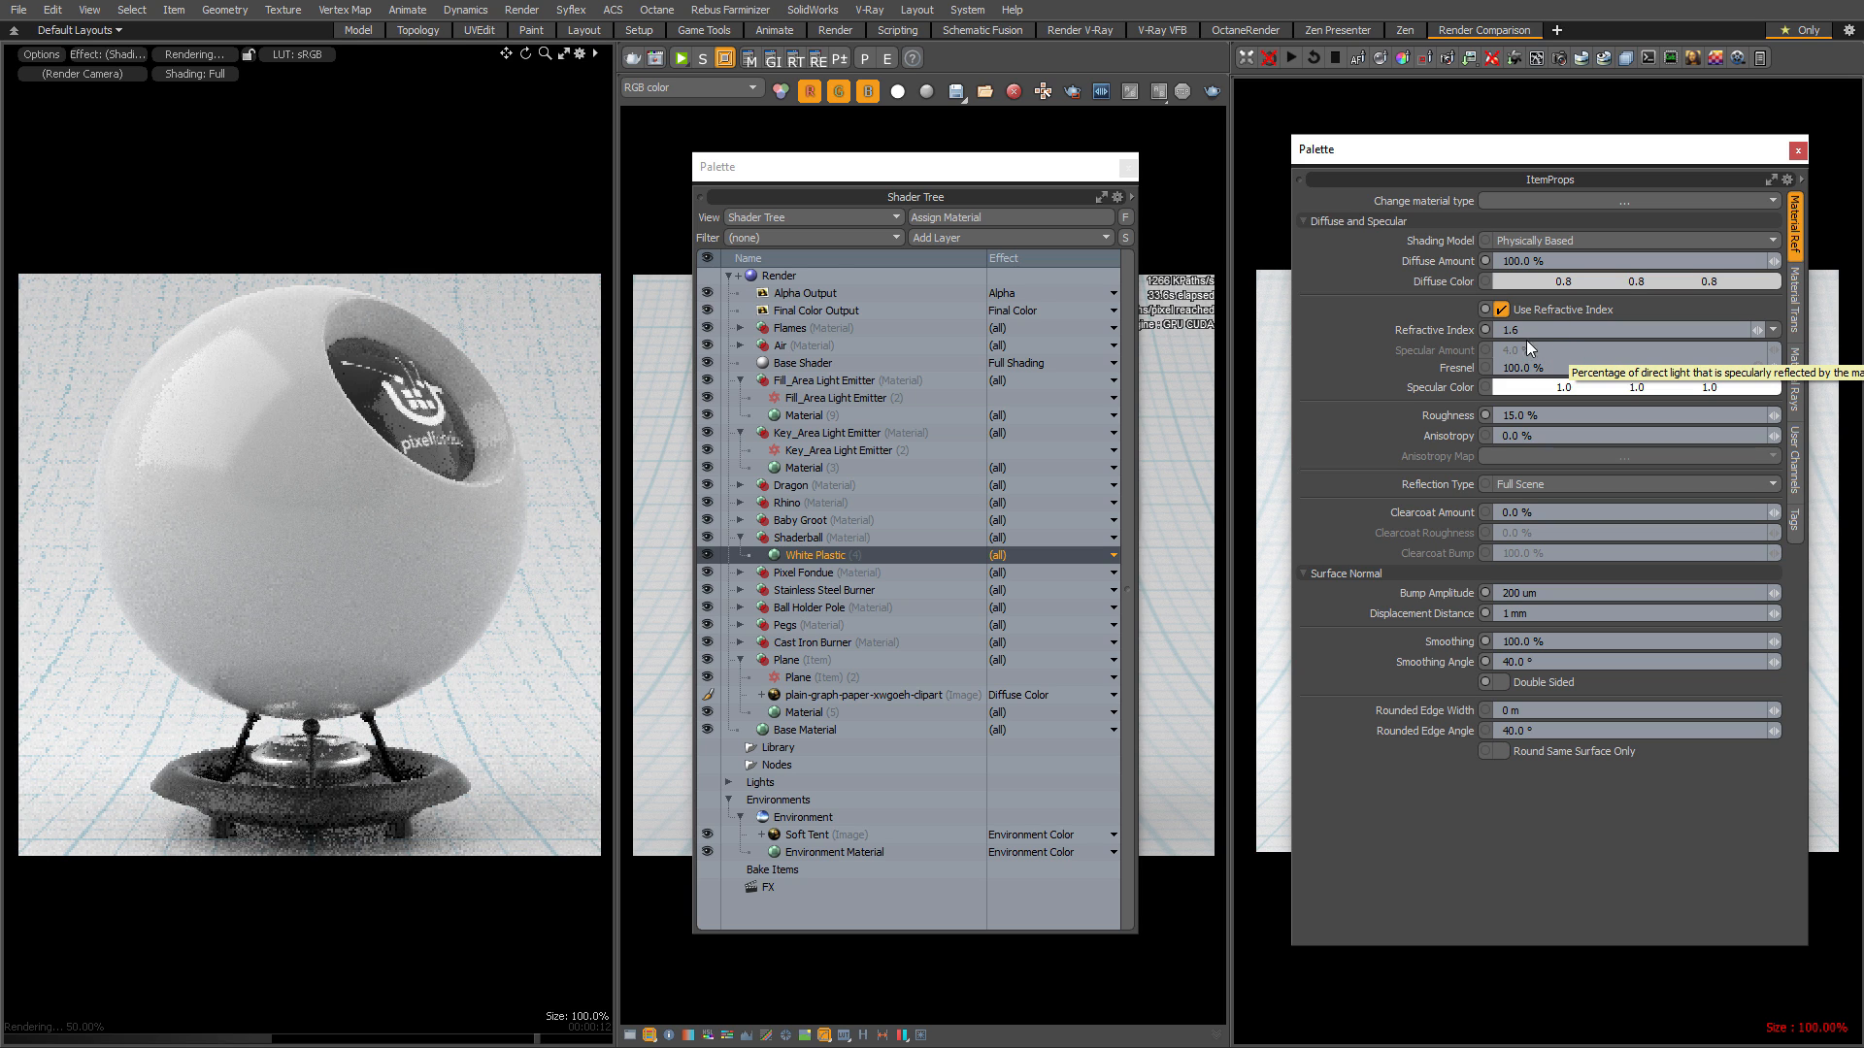
{"action": "left_click", "coordinate": [208, 55]}
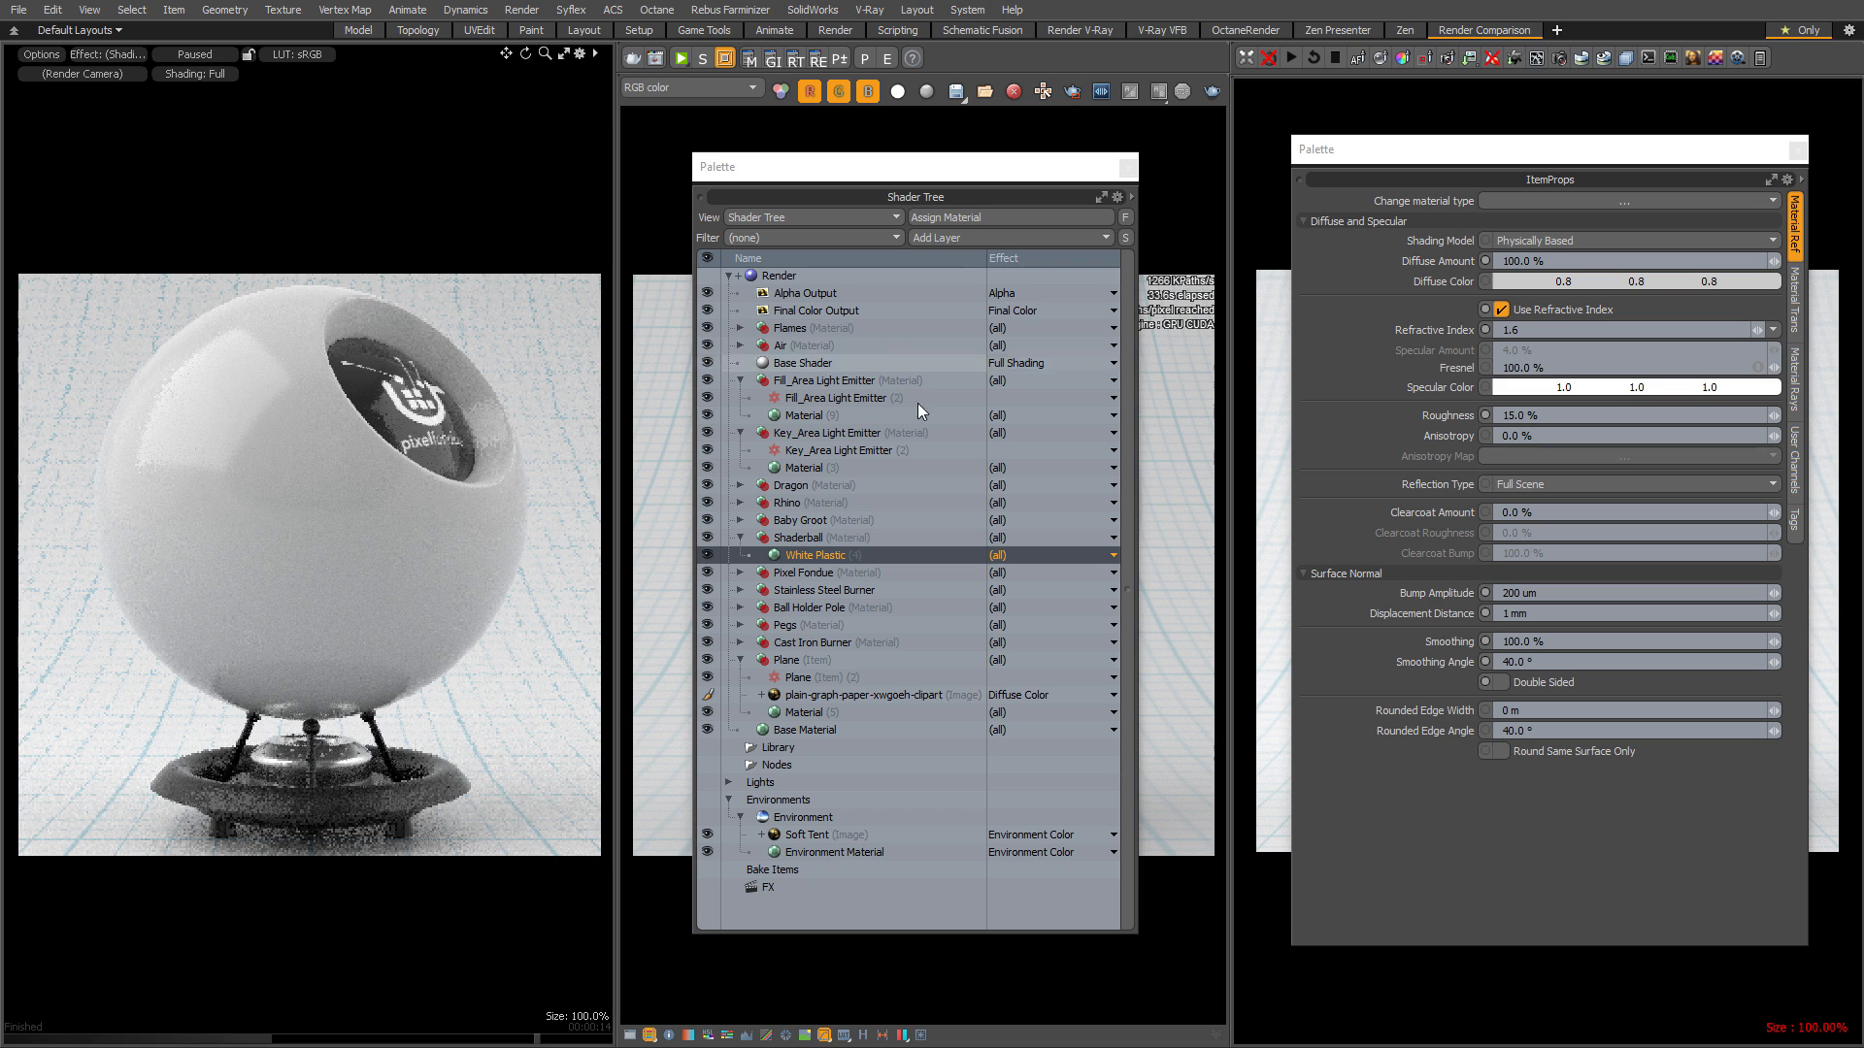
Add an Octane Override layer above White Plastic in the Shaderball material group.
{"action": "left_click", "coordinate": [922, 237]}
{"action": "mouse_move", "coordinate": [939, 390]}
{"action": "mouse_move", "coordinate": [988, 328]}
{"action": "left_click", "coordinate": [1075, 380]}
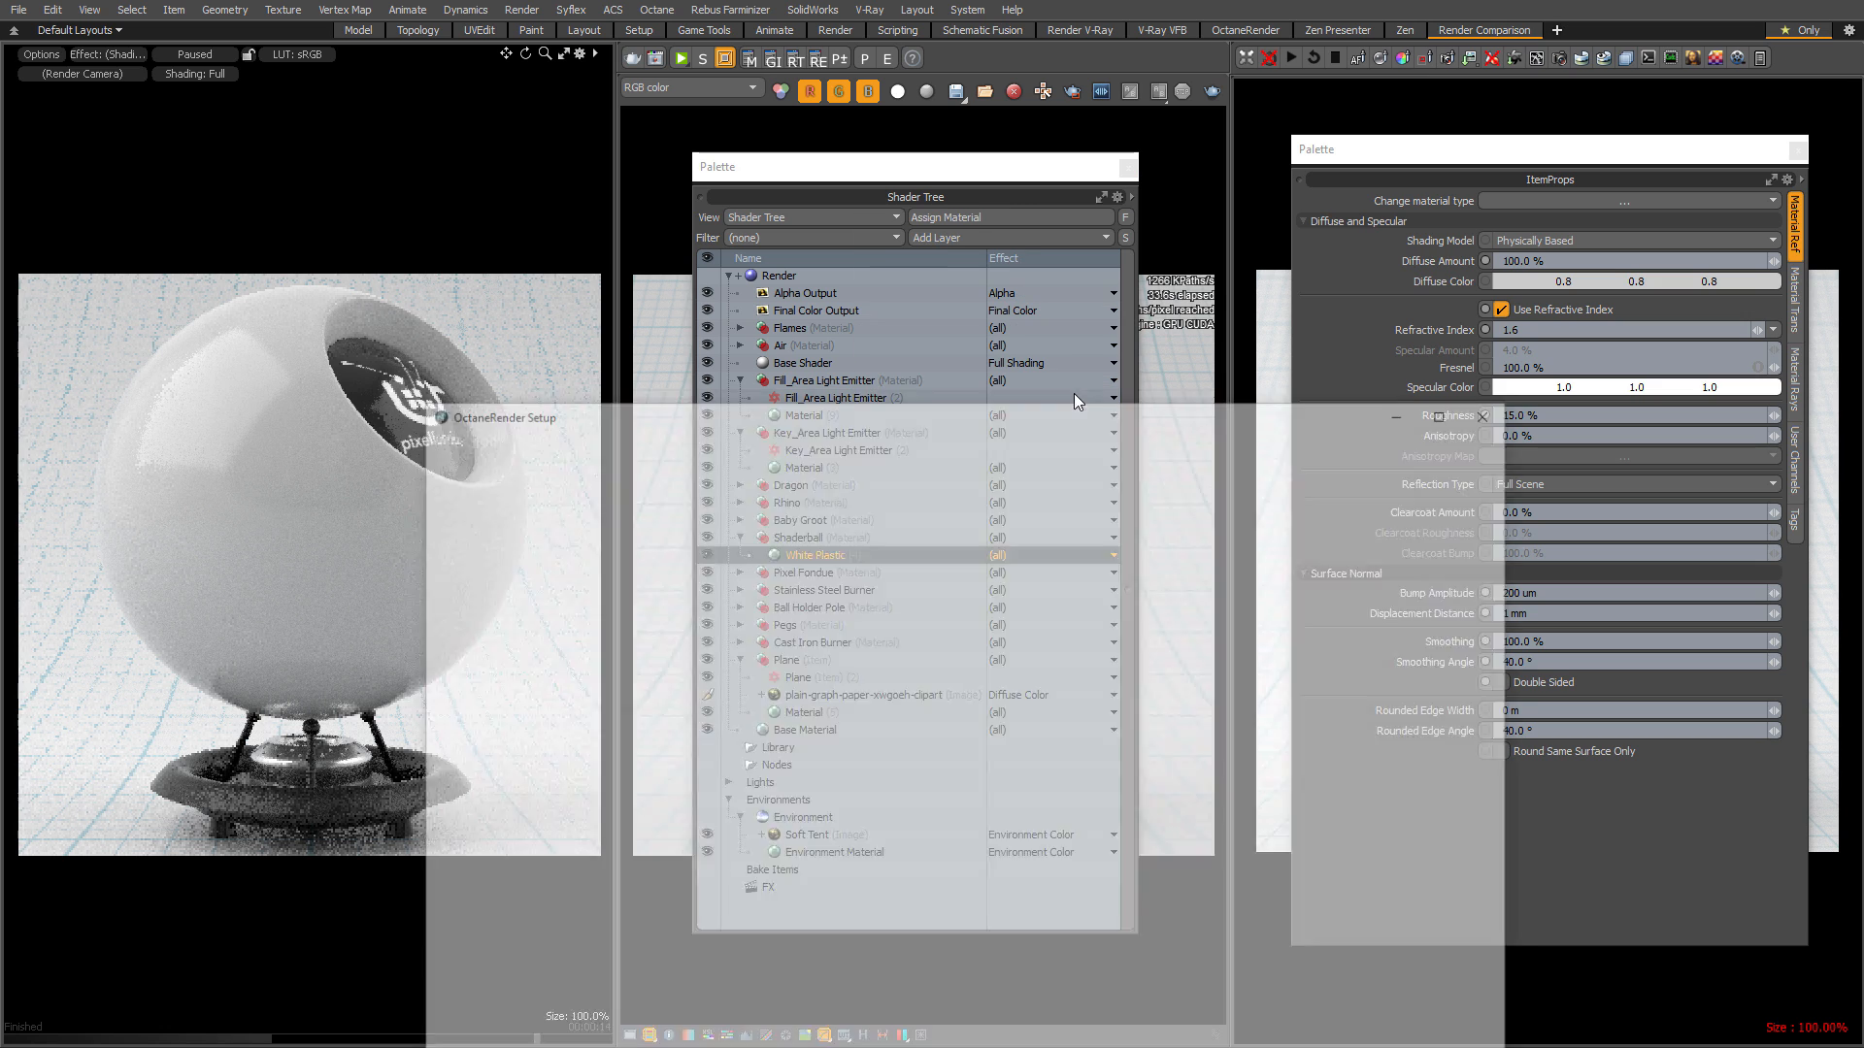
Move the Shader Tree and ItemProps palettes out of the way and reposition the OctaneRender Setup window so its whole node graph shows.
{"action": "left_click_drag", "start_coordinate": [1046, 423], "coordinate": [901, 849]}
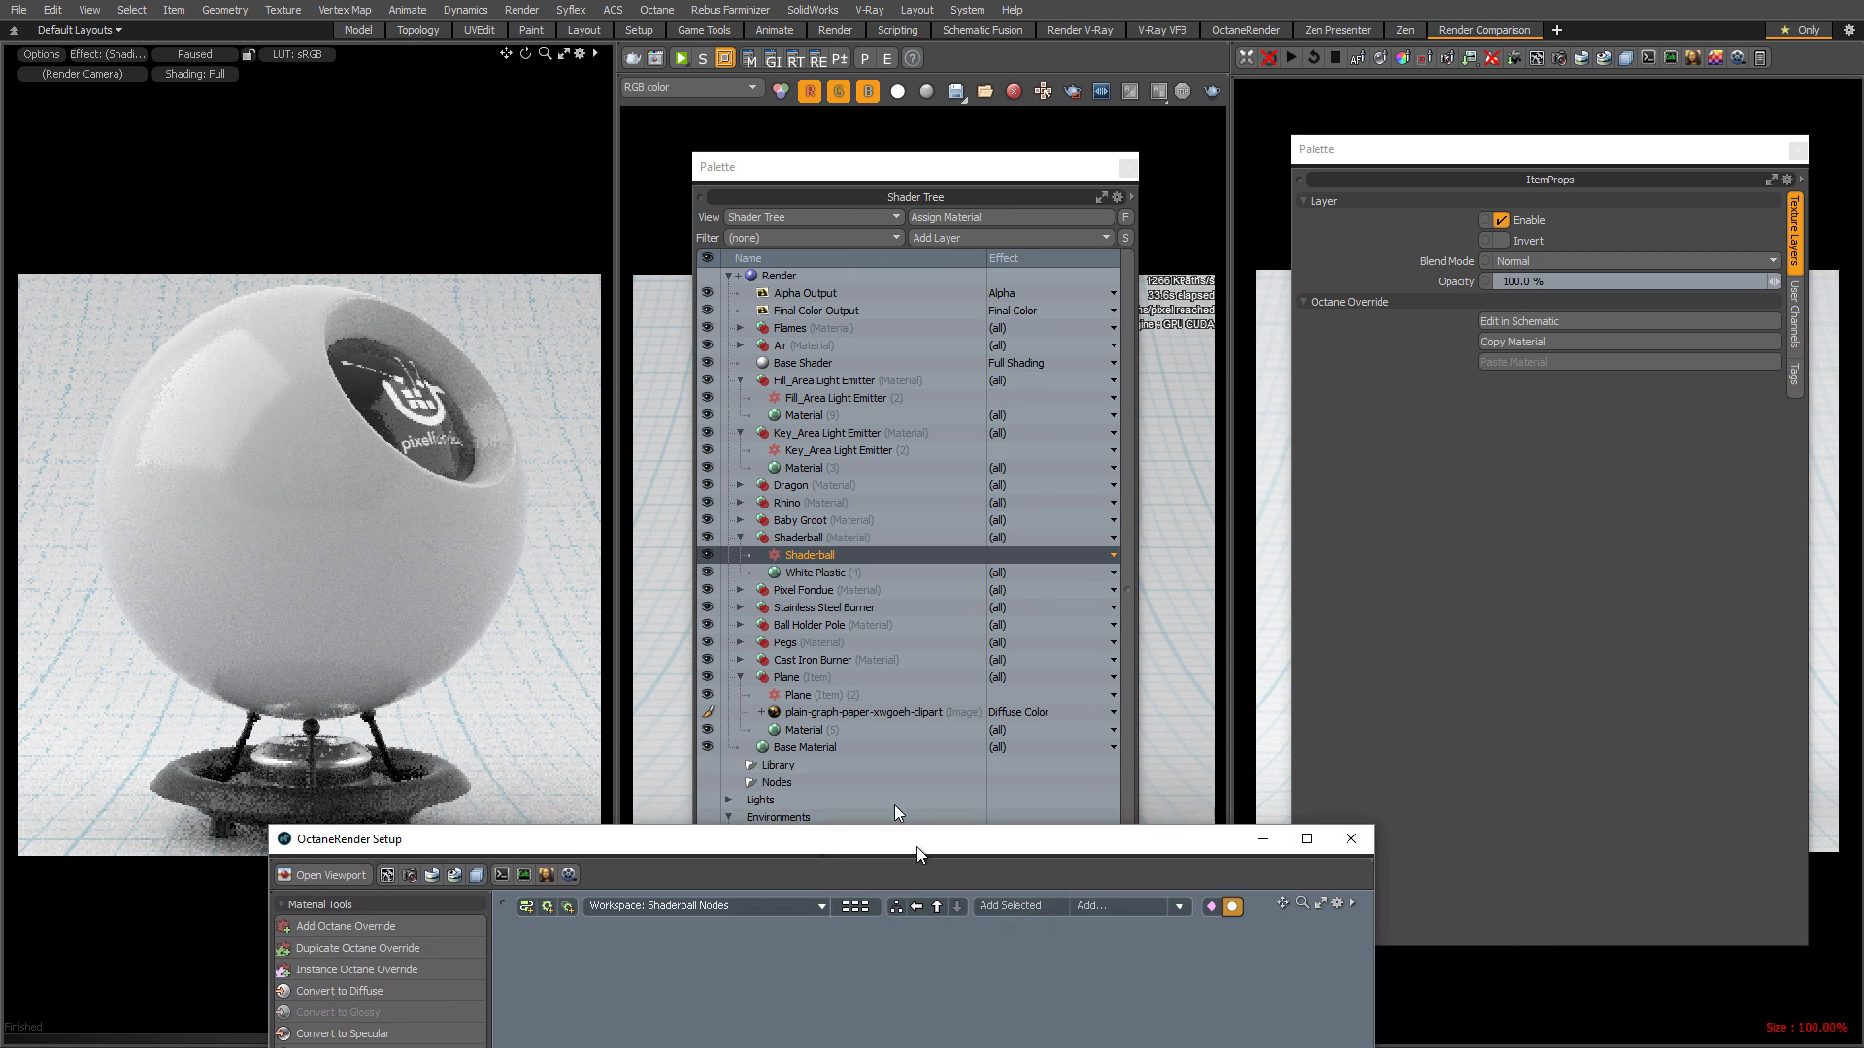
{"action": "left_click_drag", "start_coordinate": [977, 177], "coordinate": [0, 184]}
{"action": "left_click_drag", "start_coordinate": [1535, 150], "coordinate": [1858, 154]}
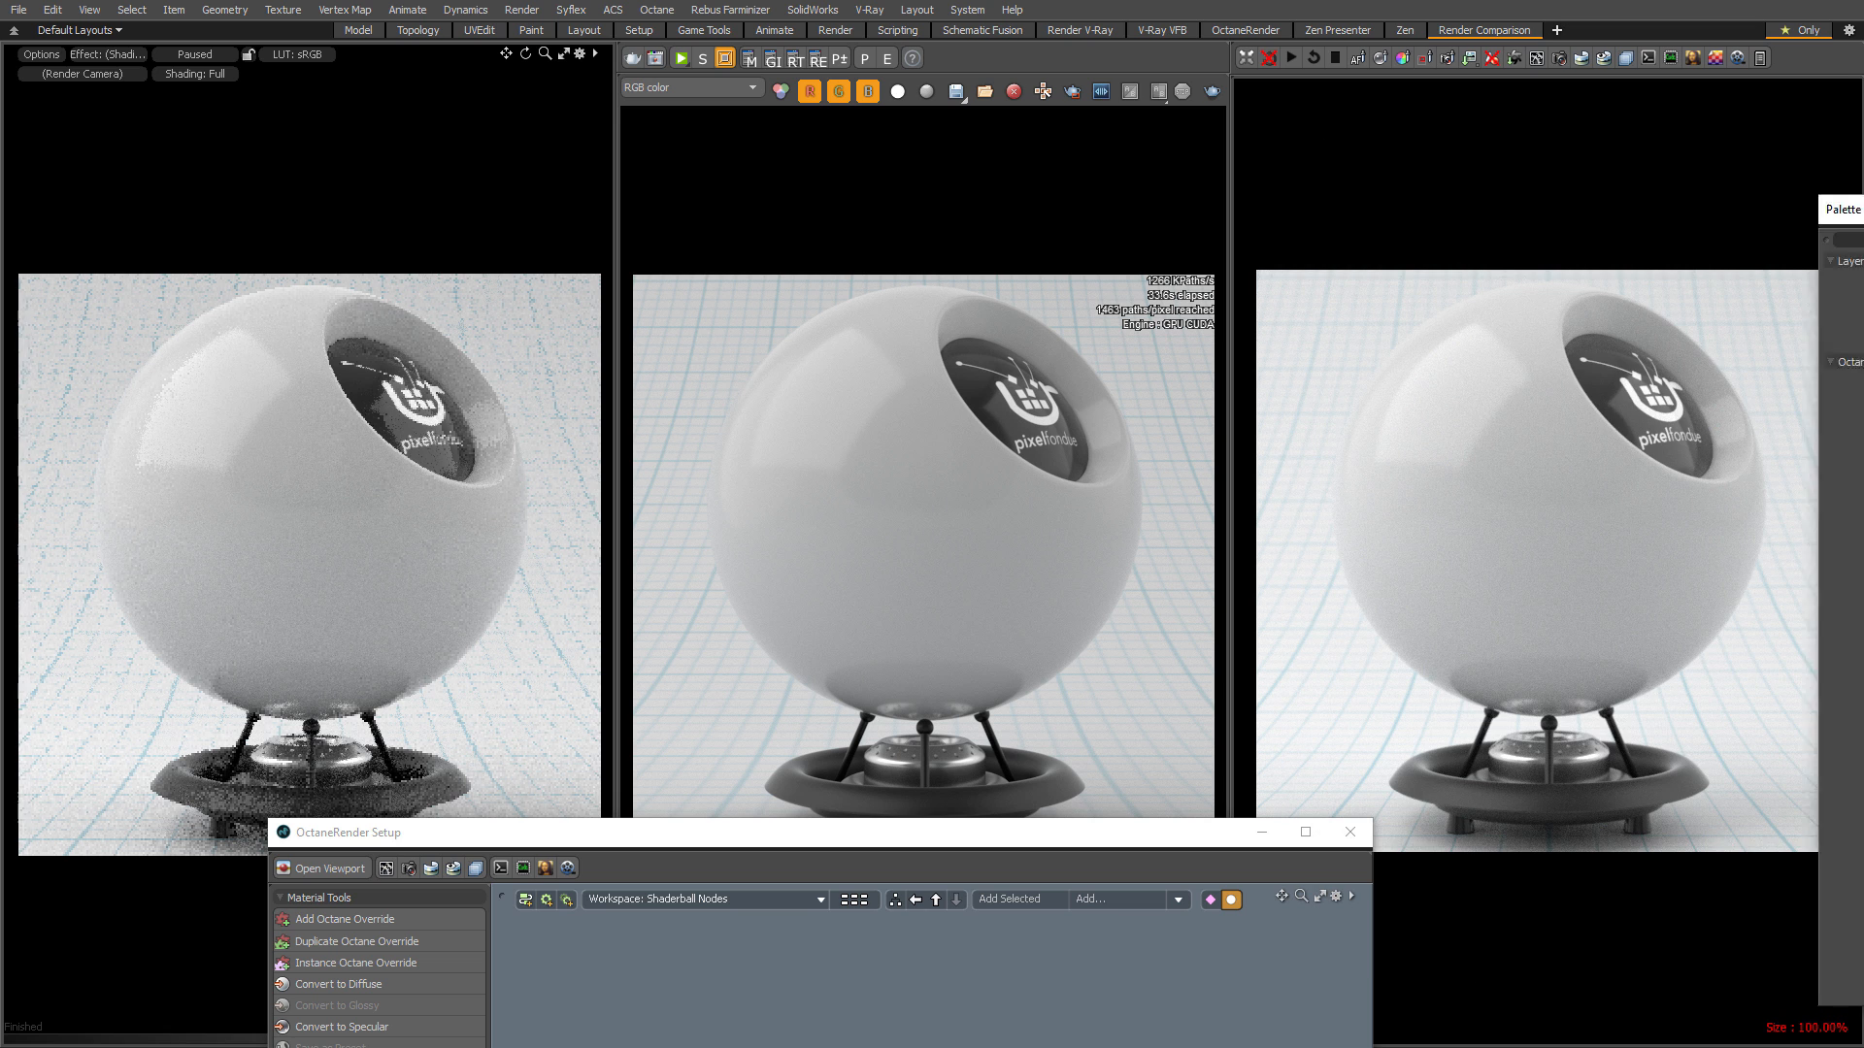
{"action": "left_click_drag", "start_coordinate": [995, 836], "coordinate": [830, 100]}
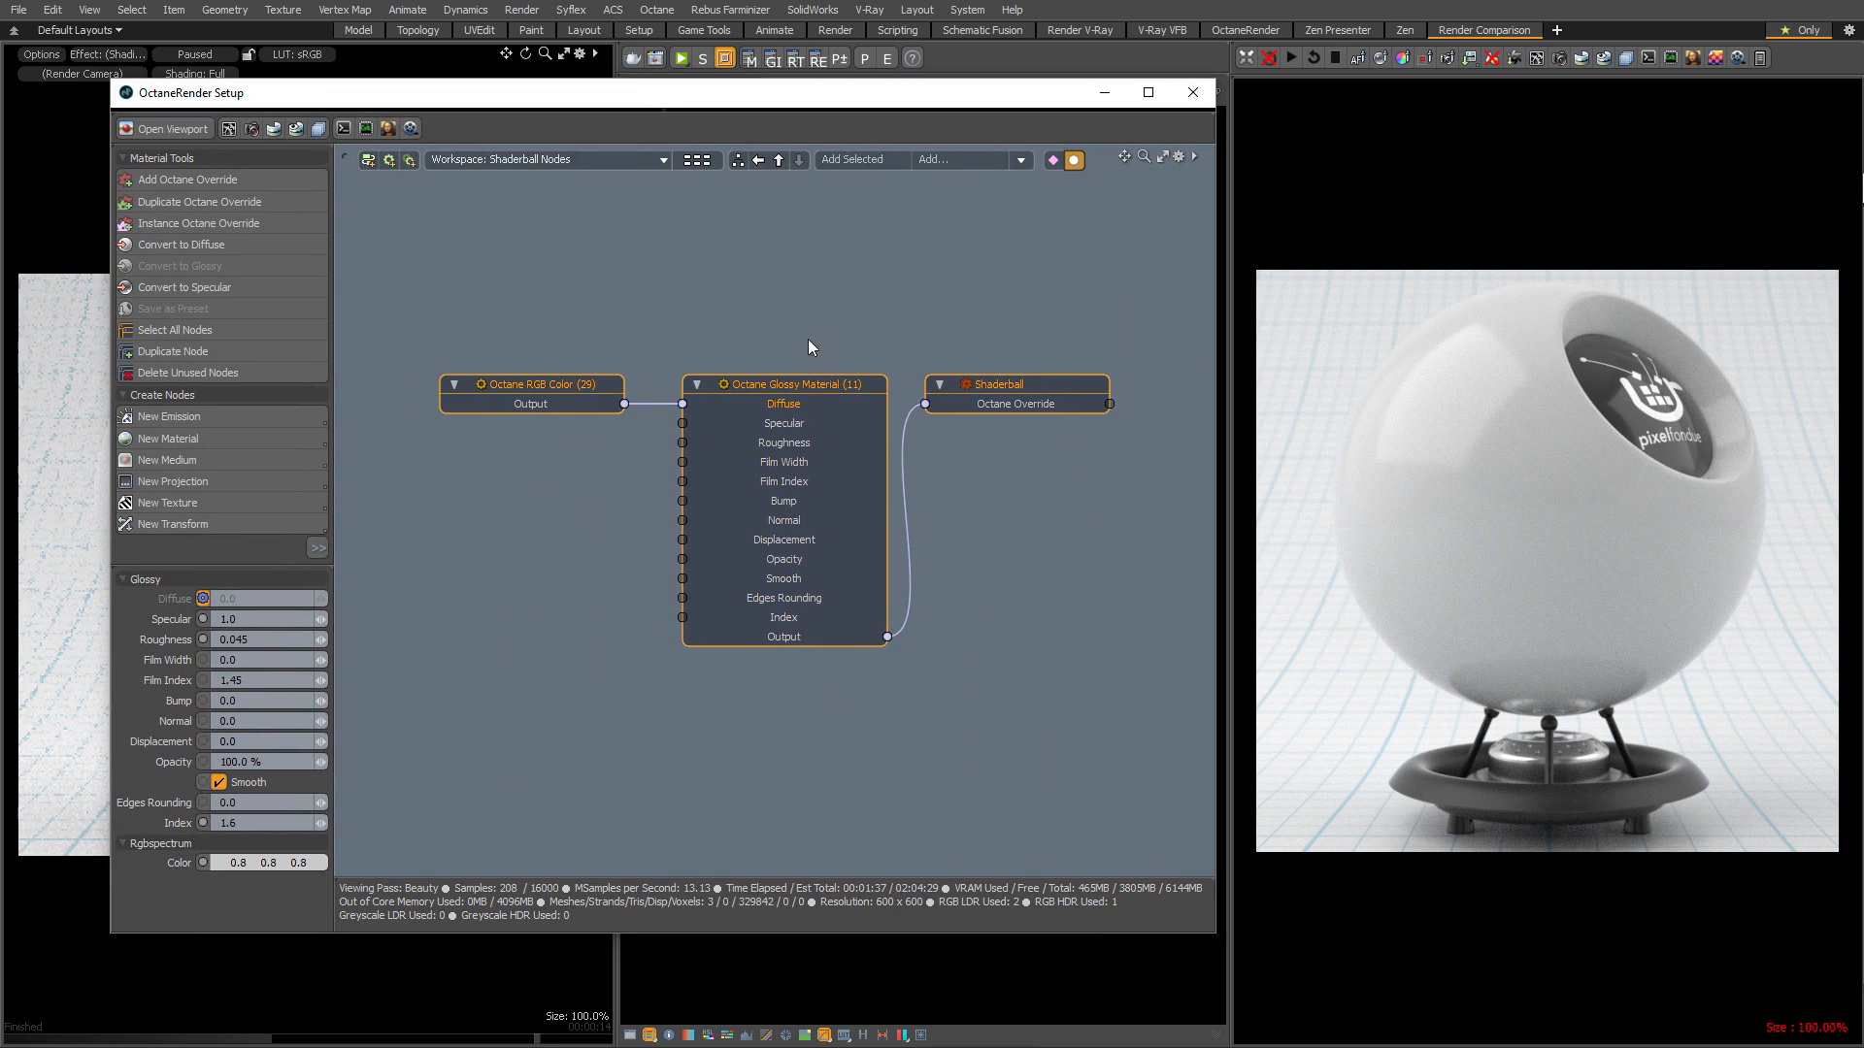
Examine the settings of the Octane Glossy Material and Octane RGB Color nodes in the Shaderball node graph.
{"action": "left_click", "coordinate": [796, 392]}
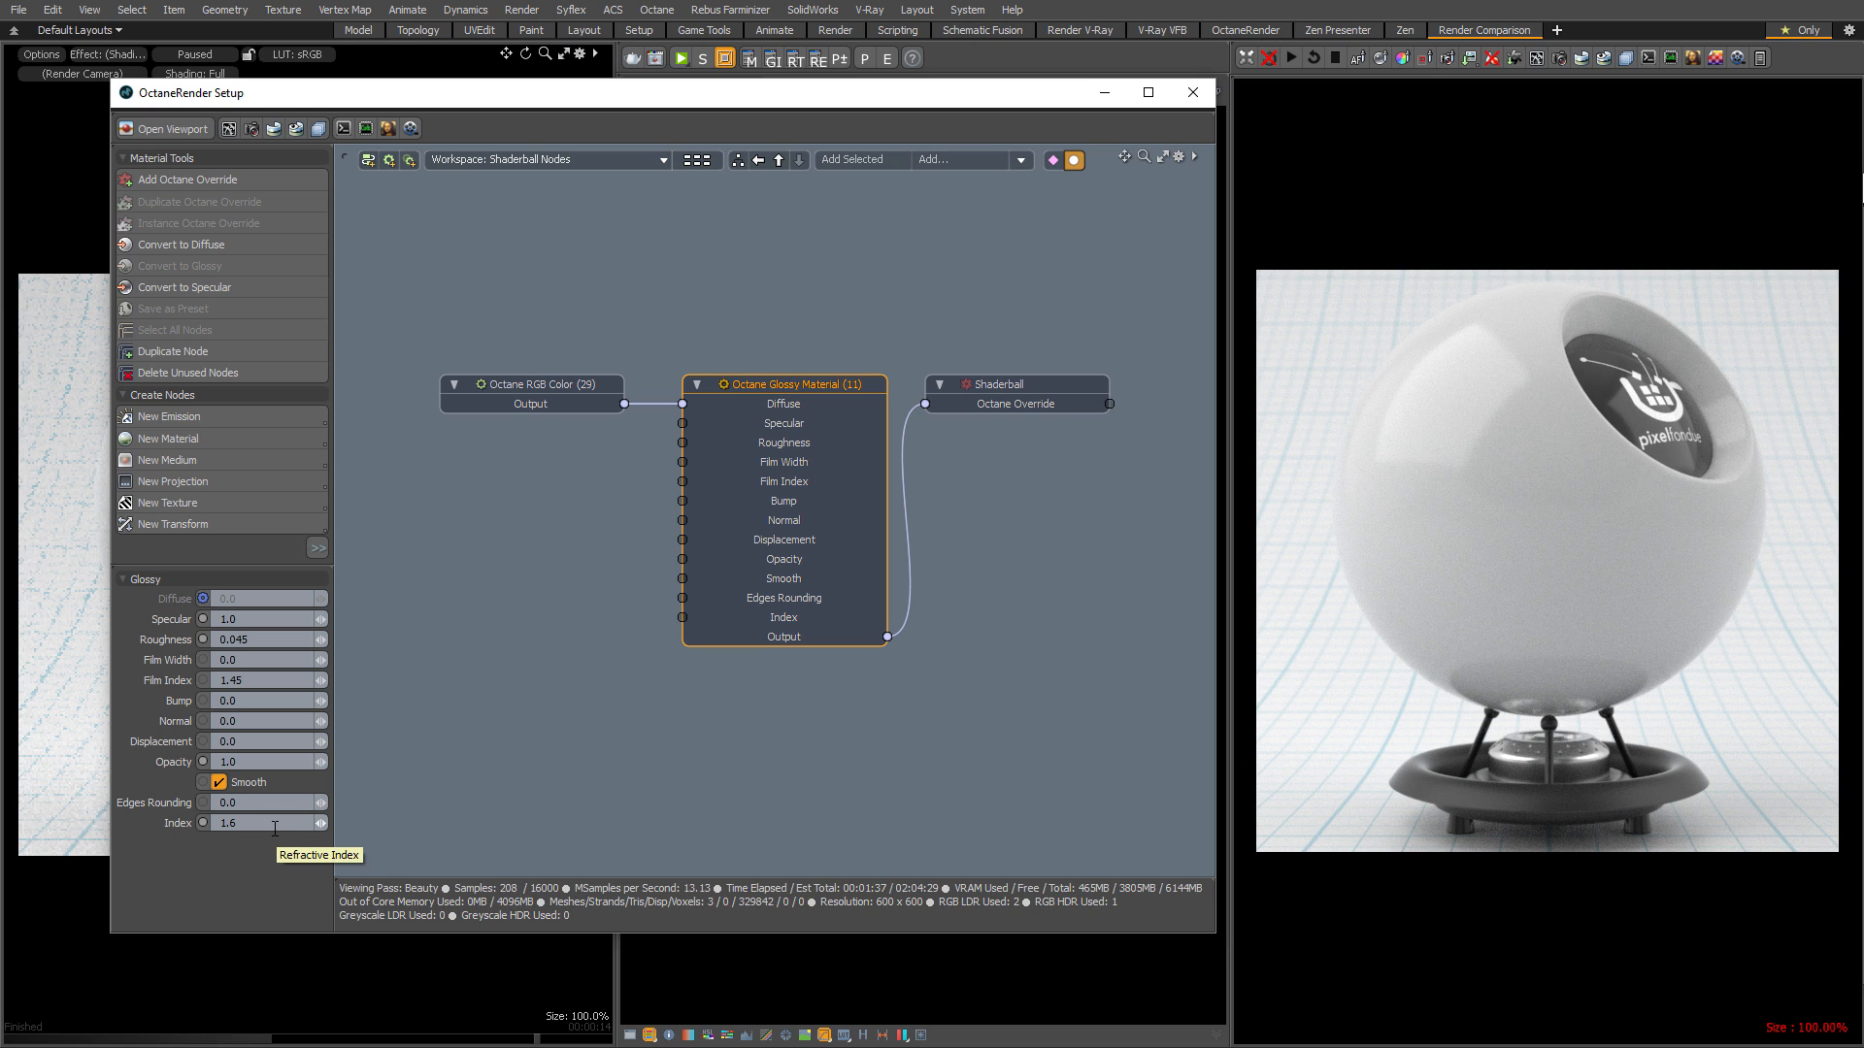
{"action": "left_click", "coordinate": [540, 396]}
{"action": "left_click", "coordinate": [747, 386]}
Run the Octane render for the new override, pause it and close the OctaneRender Setup window.
{"action": "left_click", "coordinate": [1291, 57]}
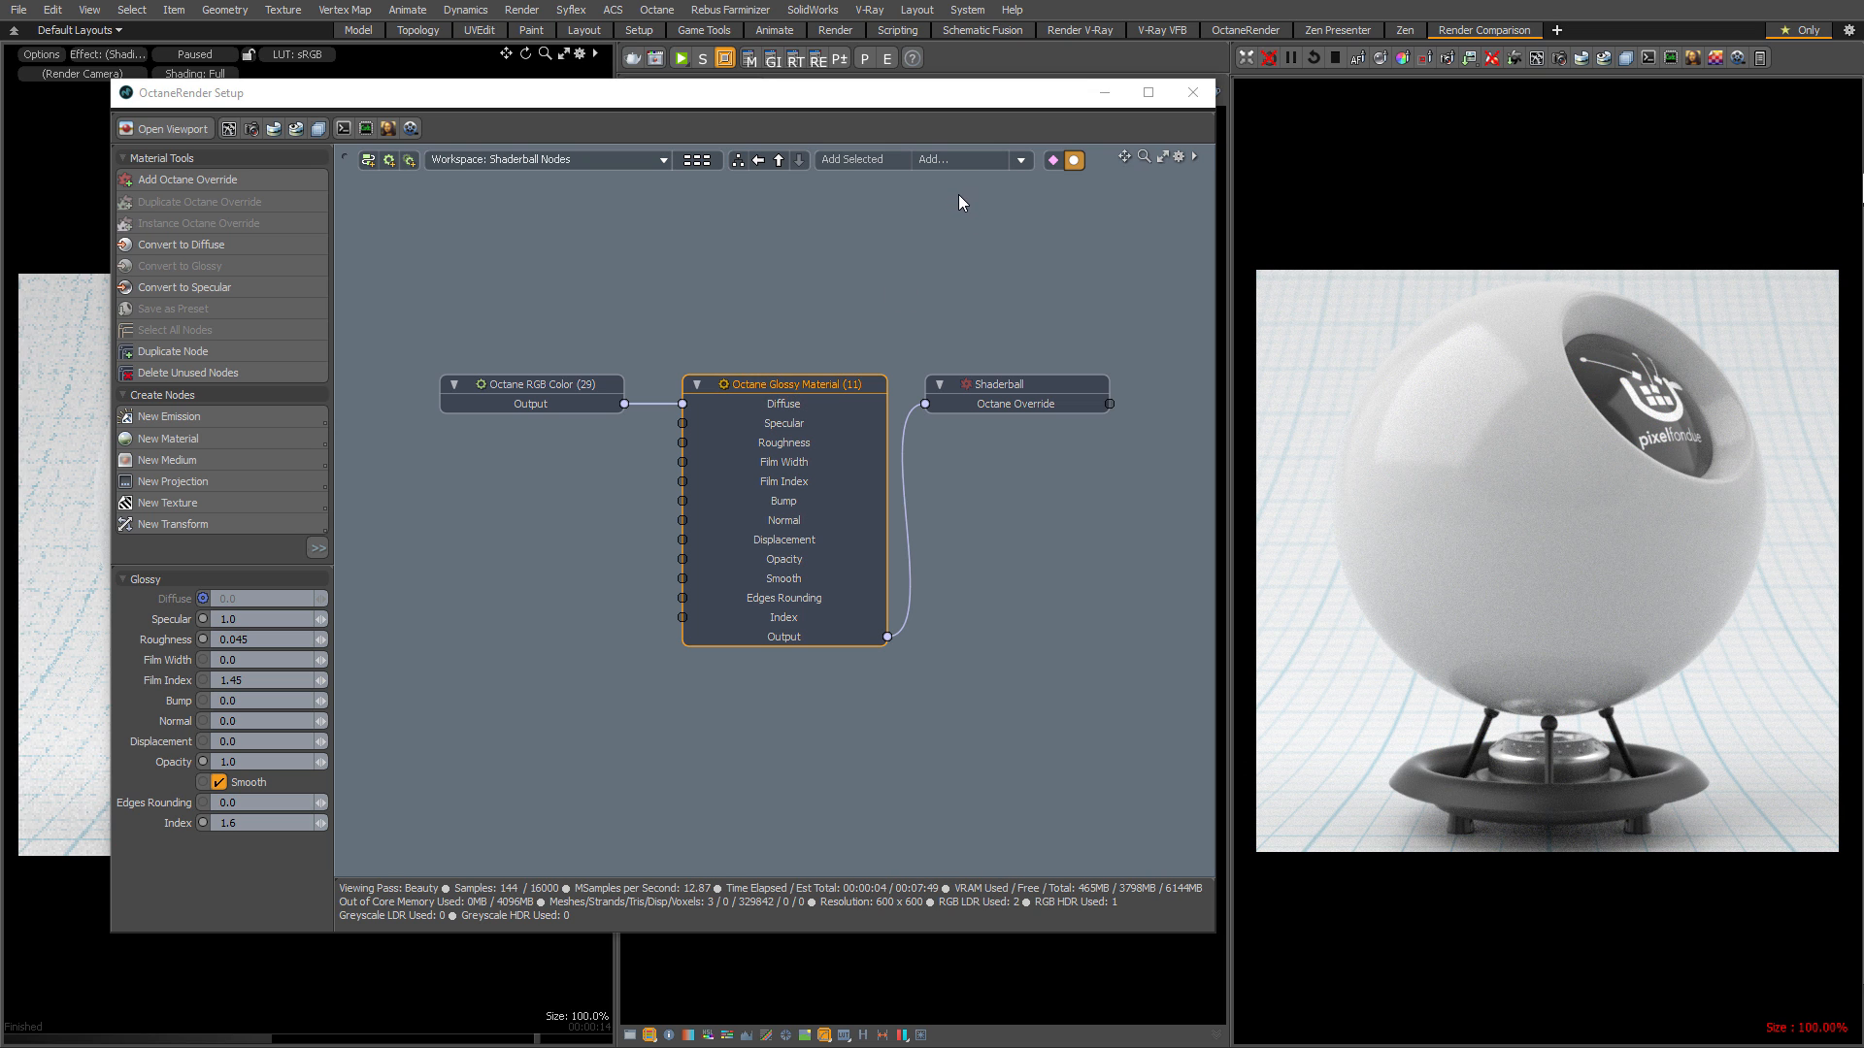
{"action": "left_click", "coordinate": [1291, 58]}
{"action": "left_click", "coordinate": [1177, 96]}
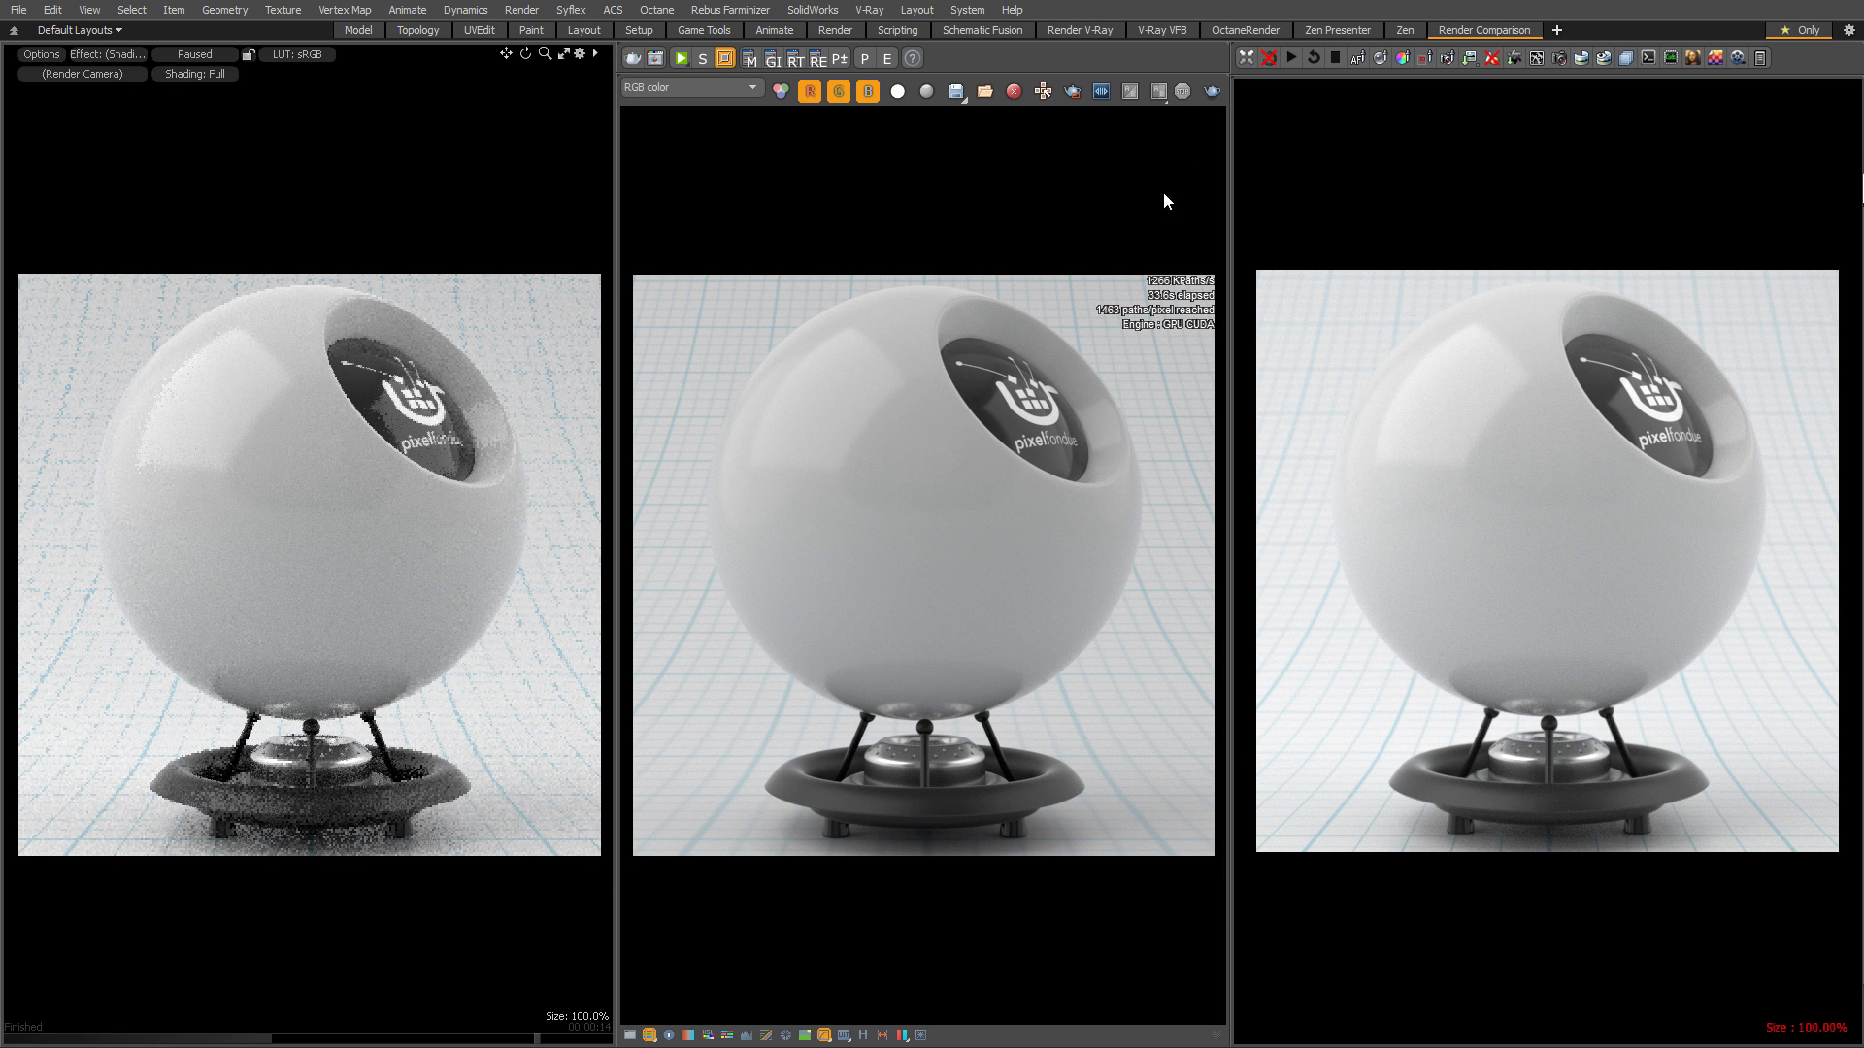
Bring the Shader Tree and ItemProps palettes back into view and disable the Shaderball Octane override layer.
{"action": "left_click_drag", "start_coordinate": [0, 190], "coordinate": [412, 148]}
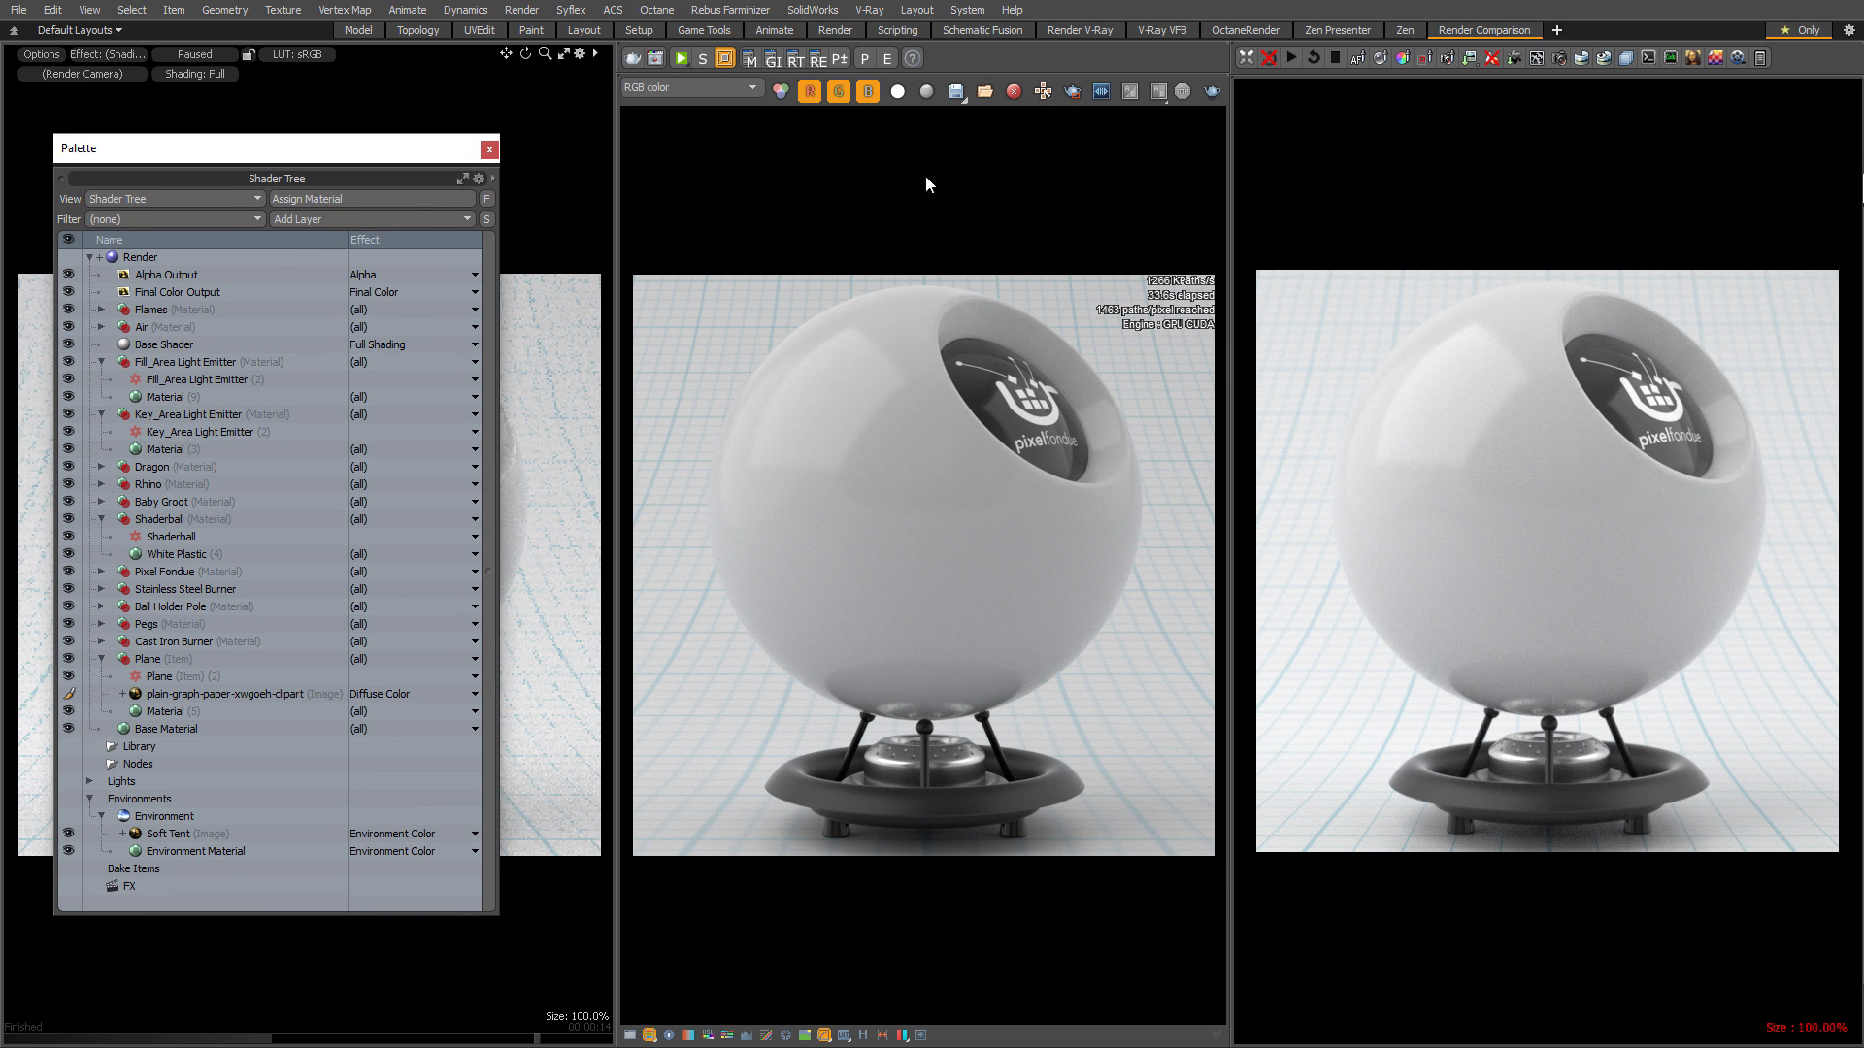
{"action": "left_click_drag", "start_coordinate": [1863, 194], "coordinate": [1413, 142]}
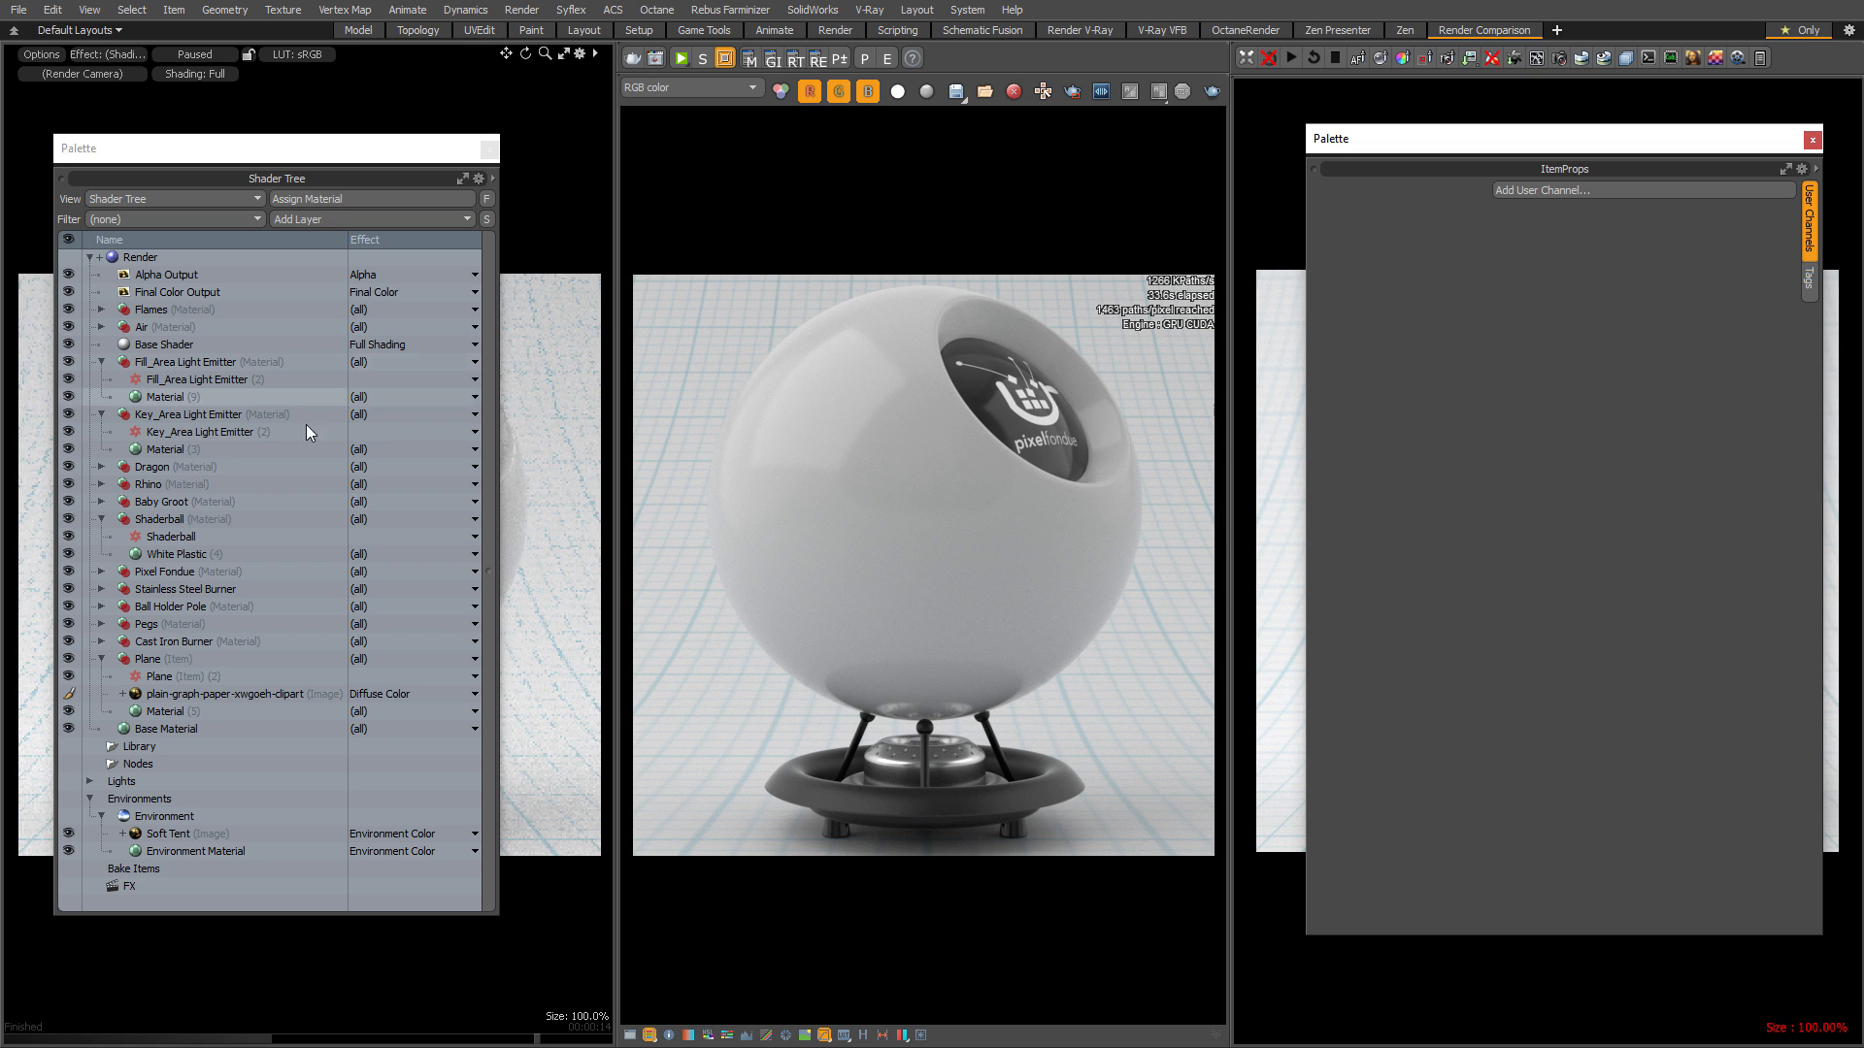
{"action": "left_click", "coordinate": [172, 536]}
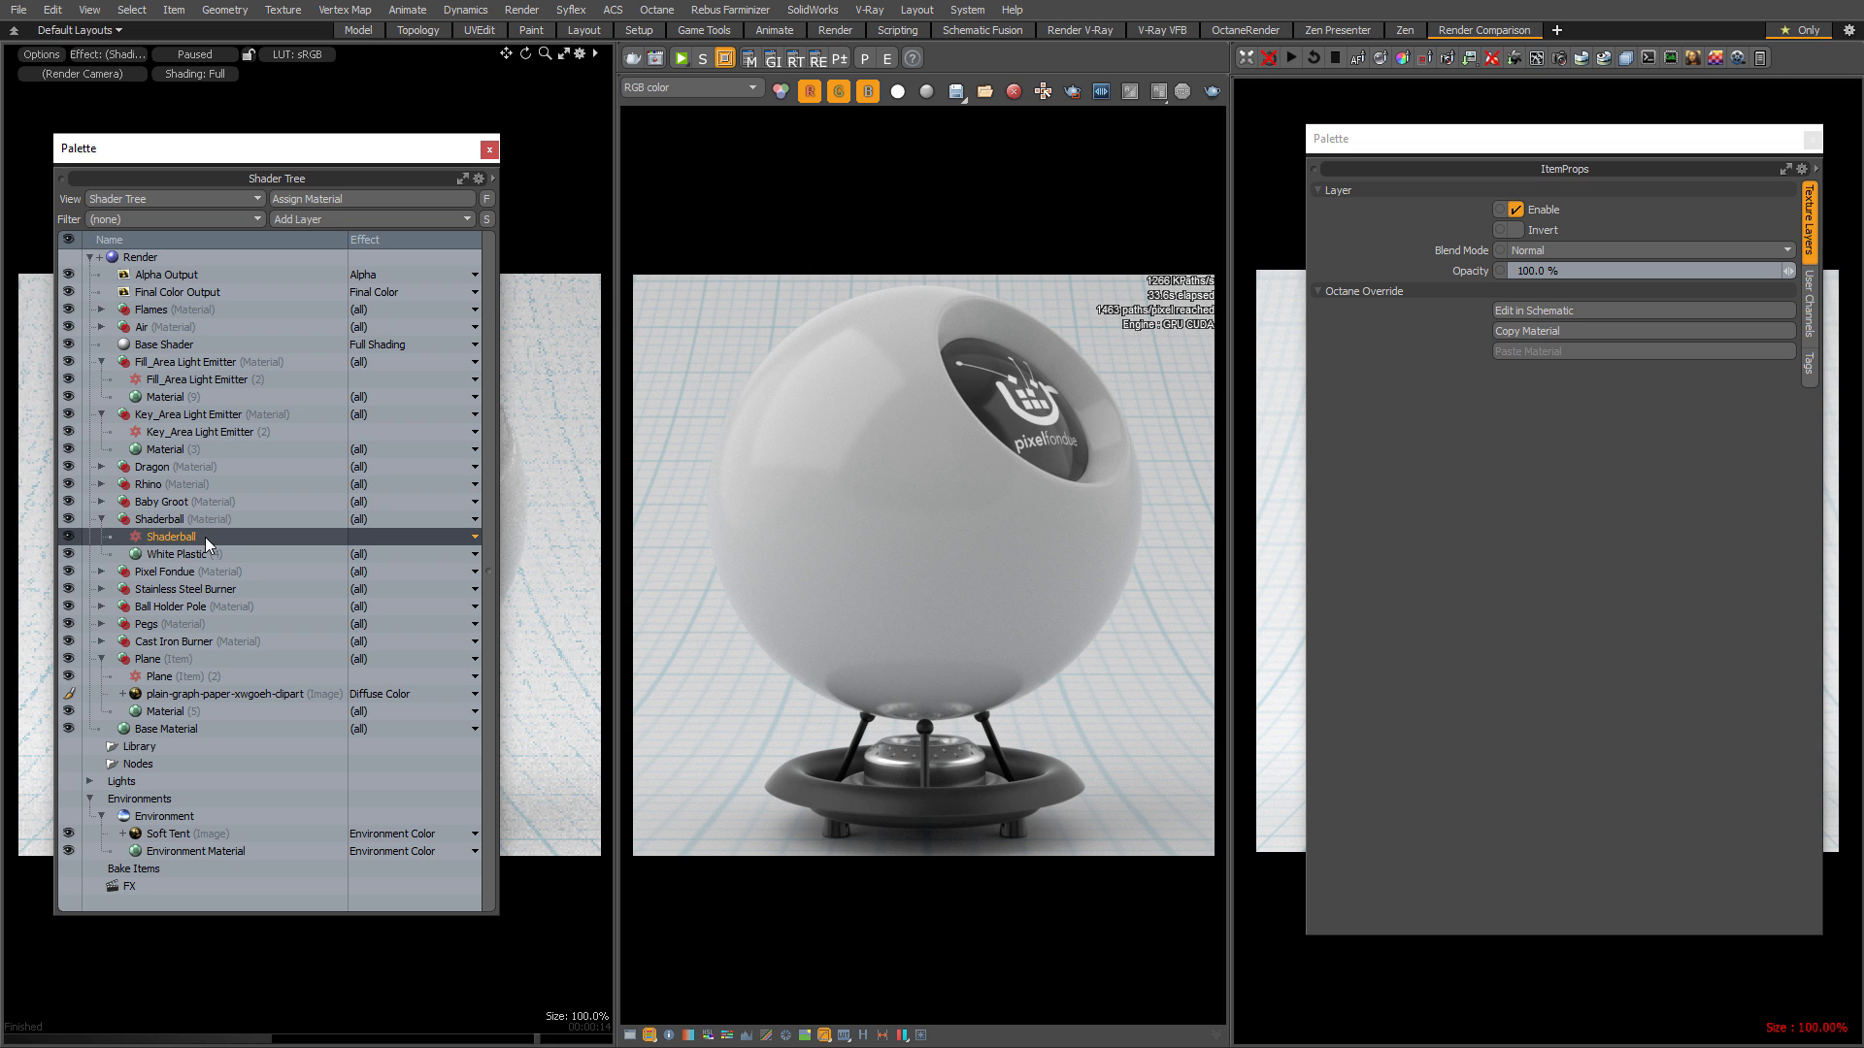
{"action": "left_click", "coordinate": [69, 537]}
Add a V-Ray Material to the Shaderball material group.
{"action": "left_click", "coordinate": [189, 520]}
{"action": "left_click", "coordinate": [353, 219]}
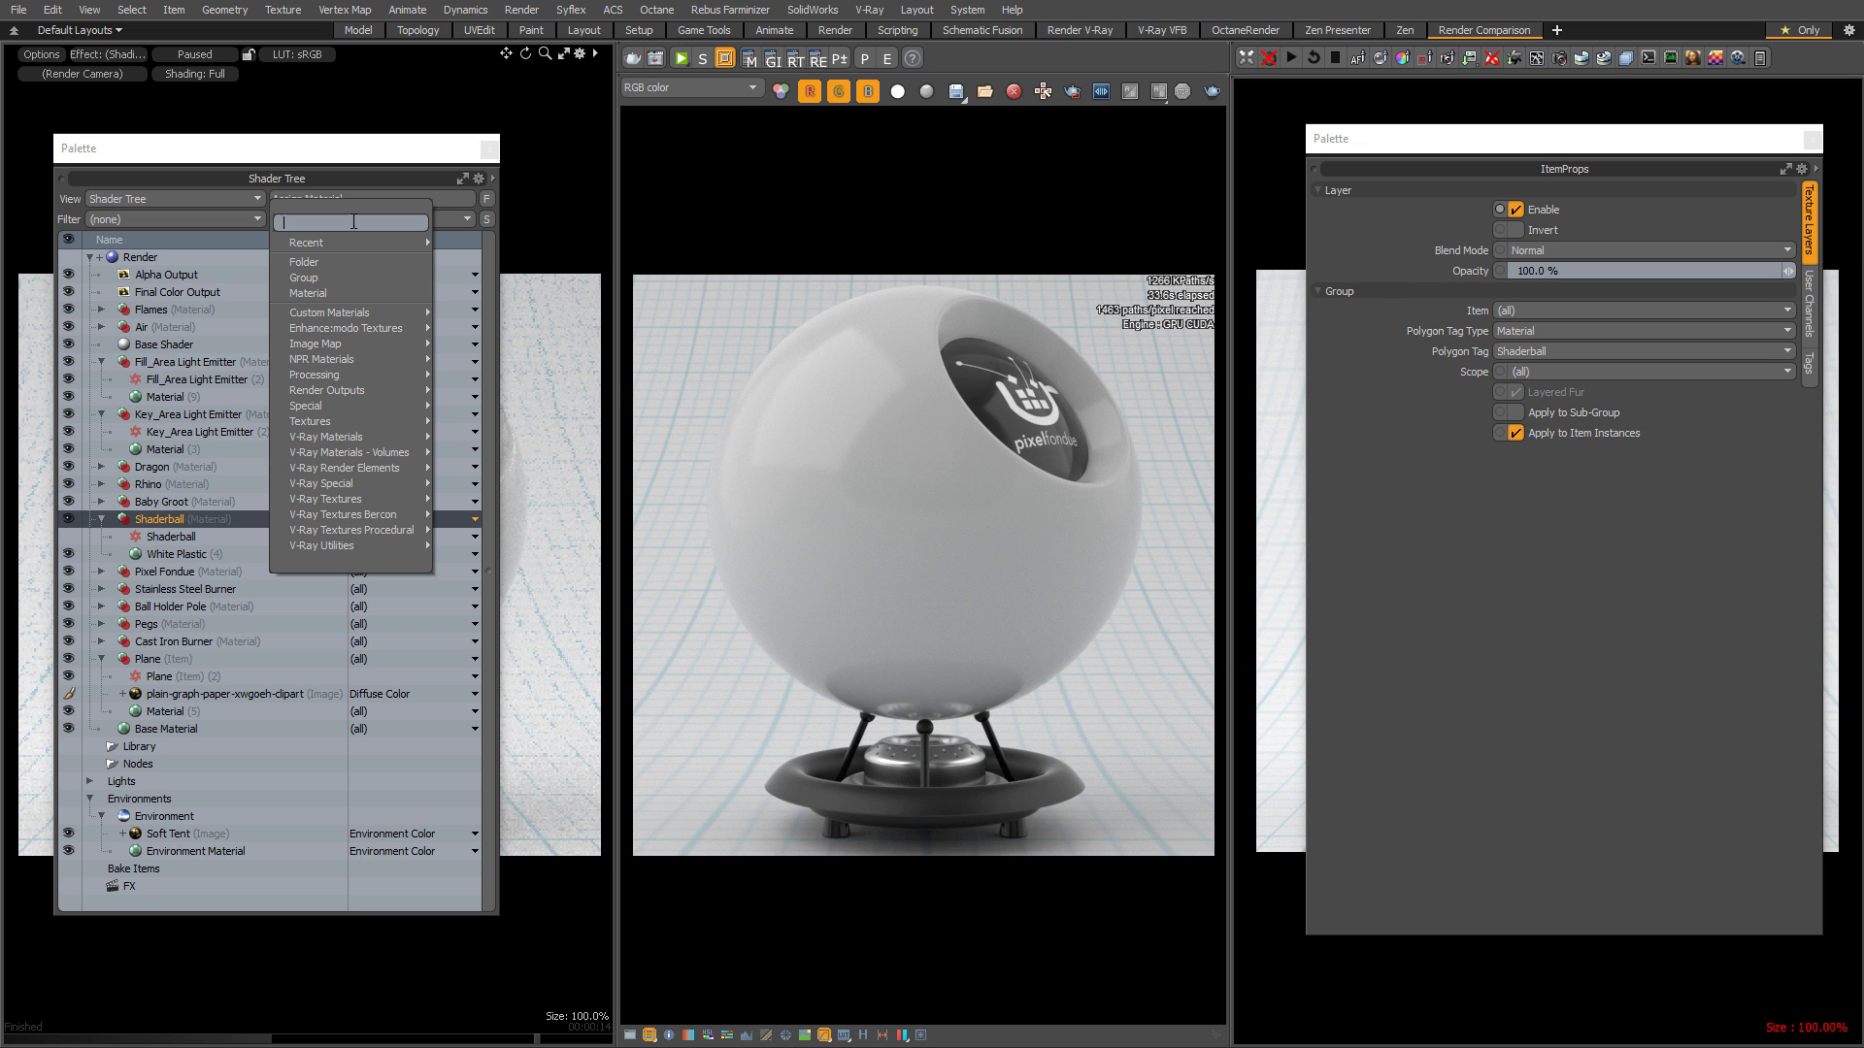
{"action": "mouse_move", "coordinate": [371, 439]}
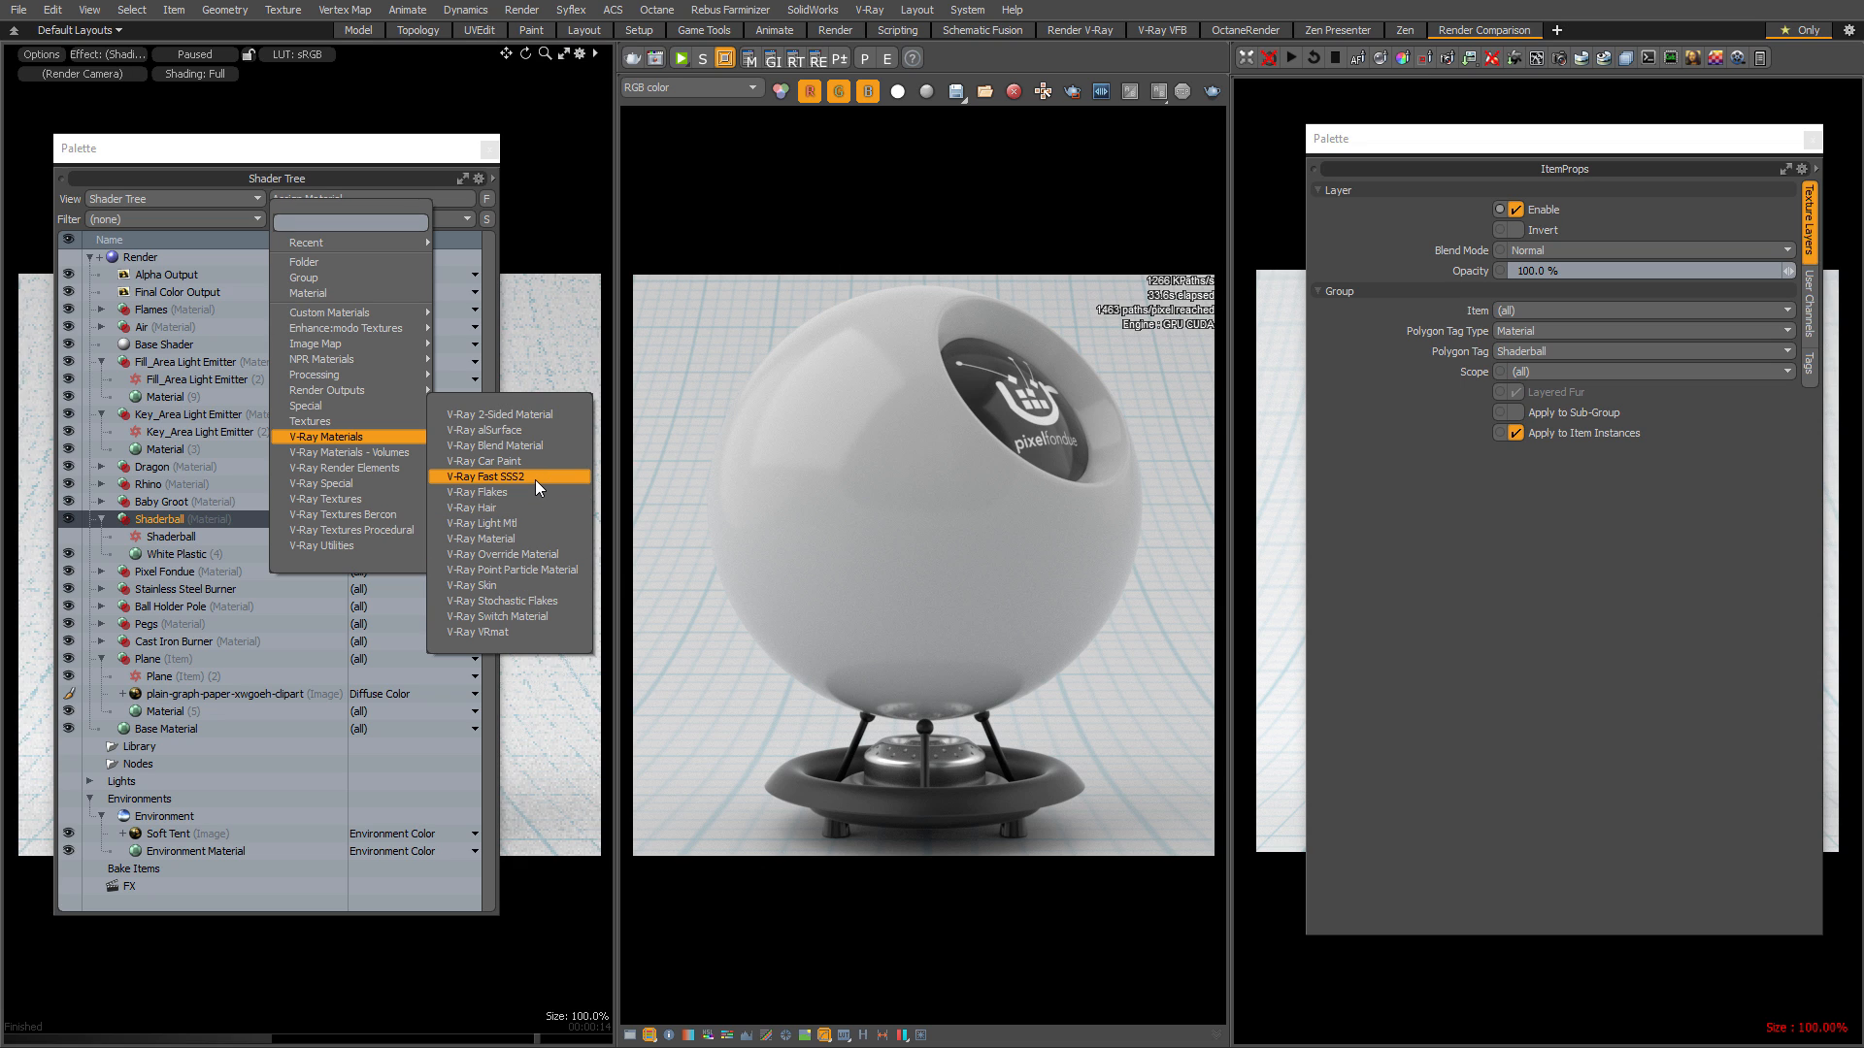
{"action": "left_click", "coordinate": [533, 537]}
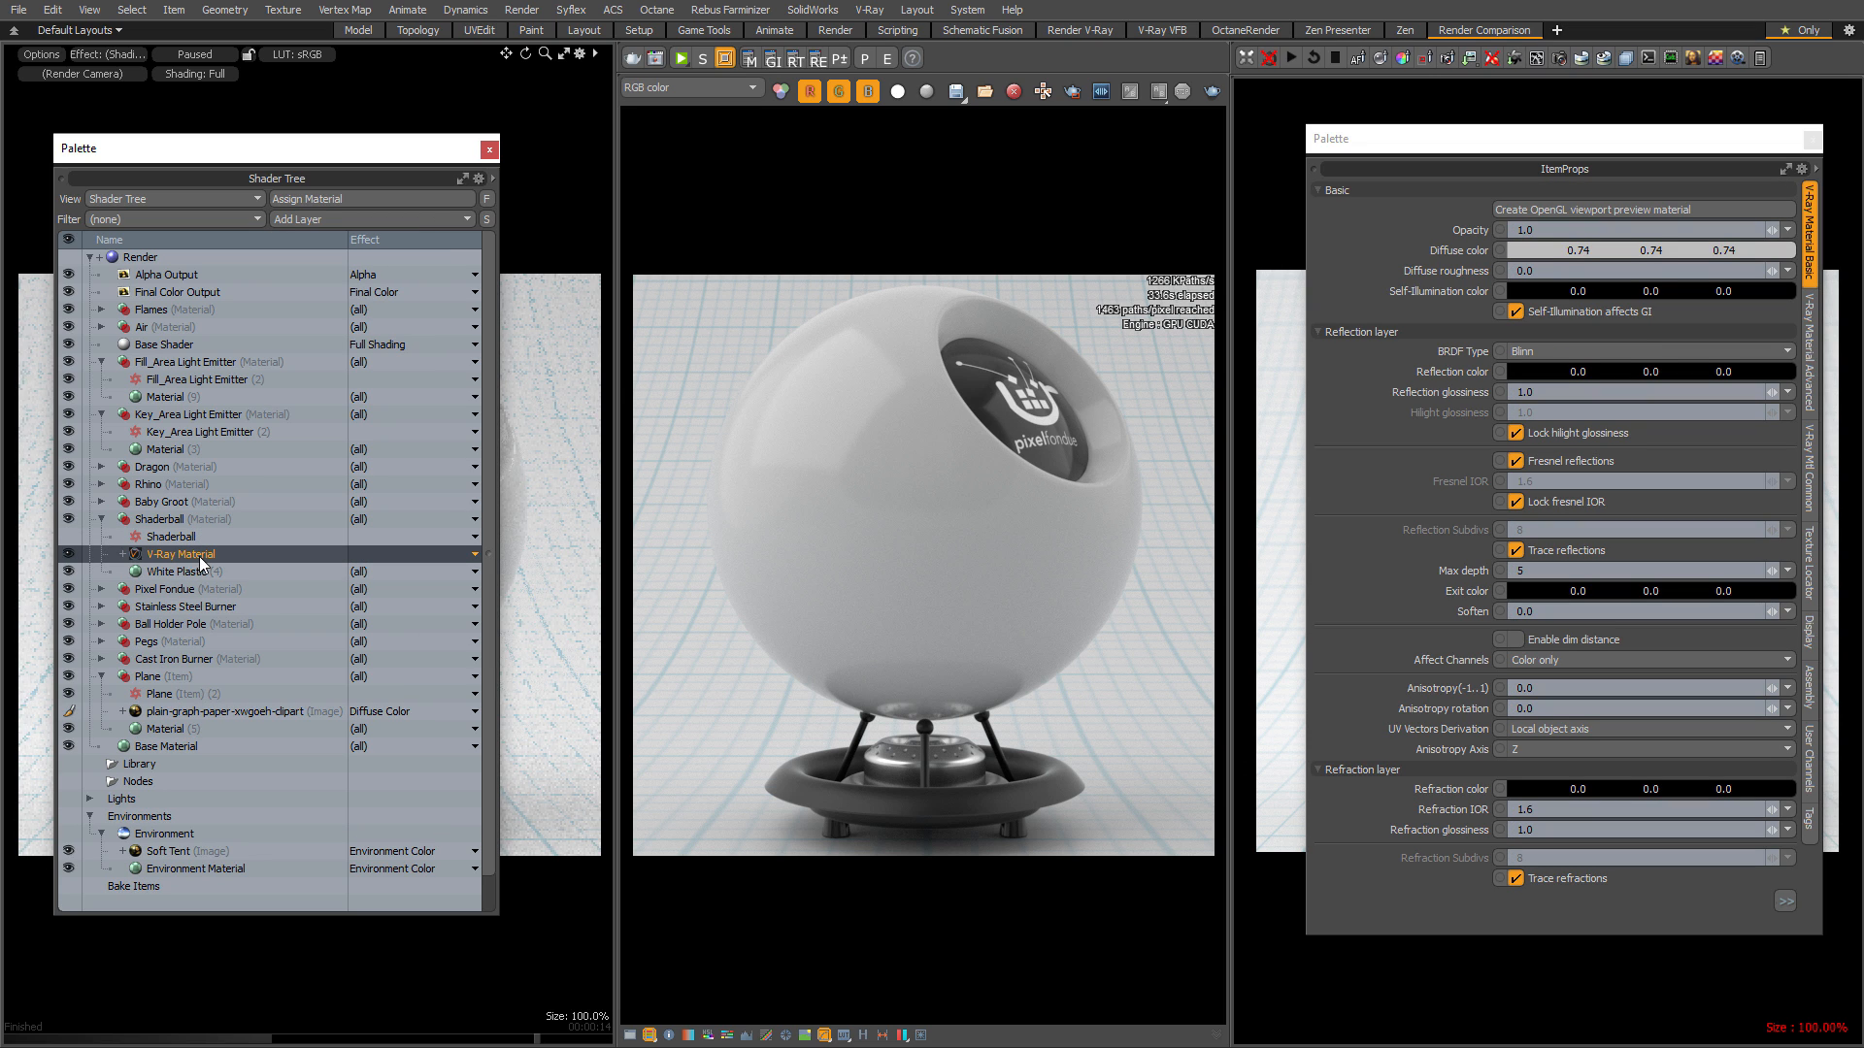
Start the V-Ray render and toggle the V-Ray Material off and on to compare it with White Plastic.
{"action": "left_click", "coordinate": [683, 58]}
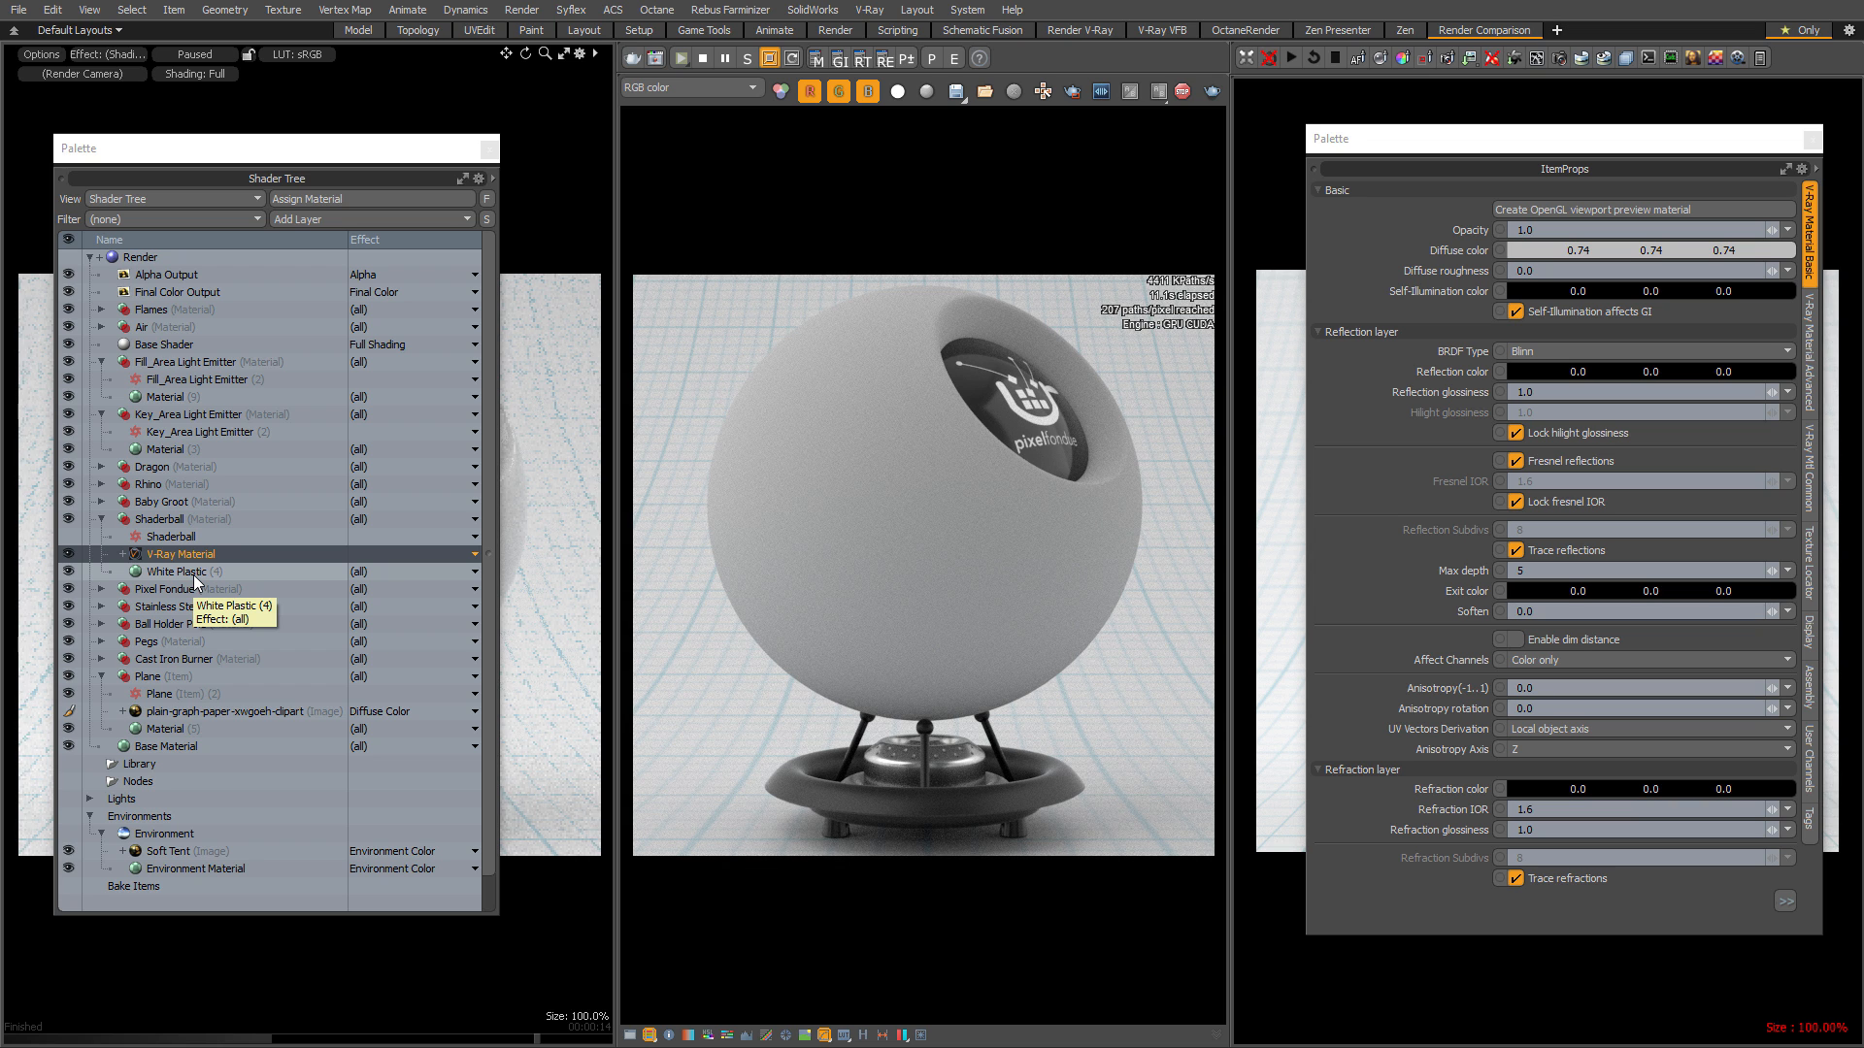
{"action": "left_click", "coordinate": [68, 554]}
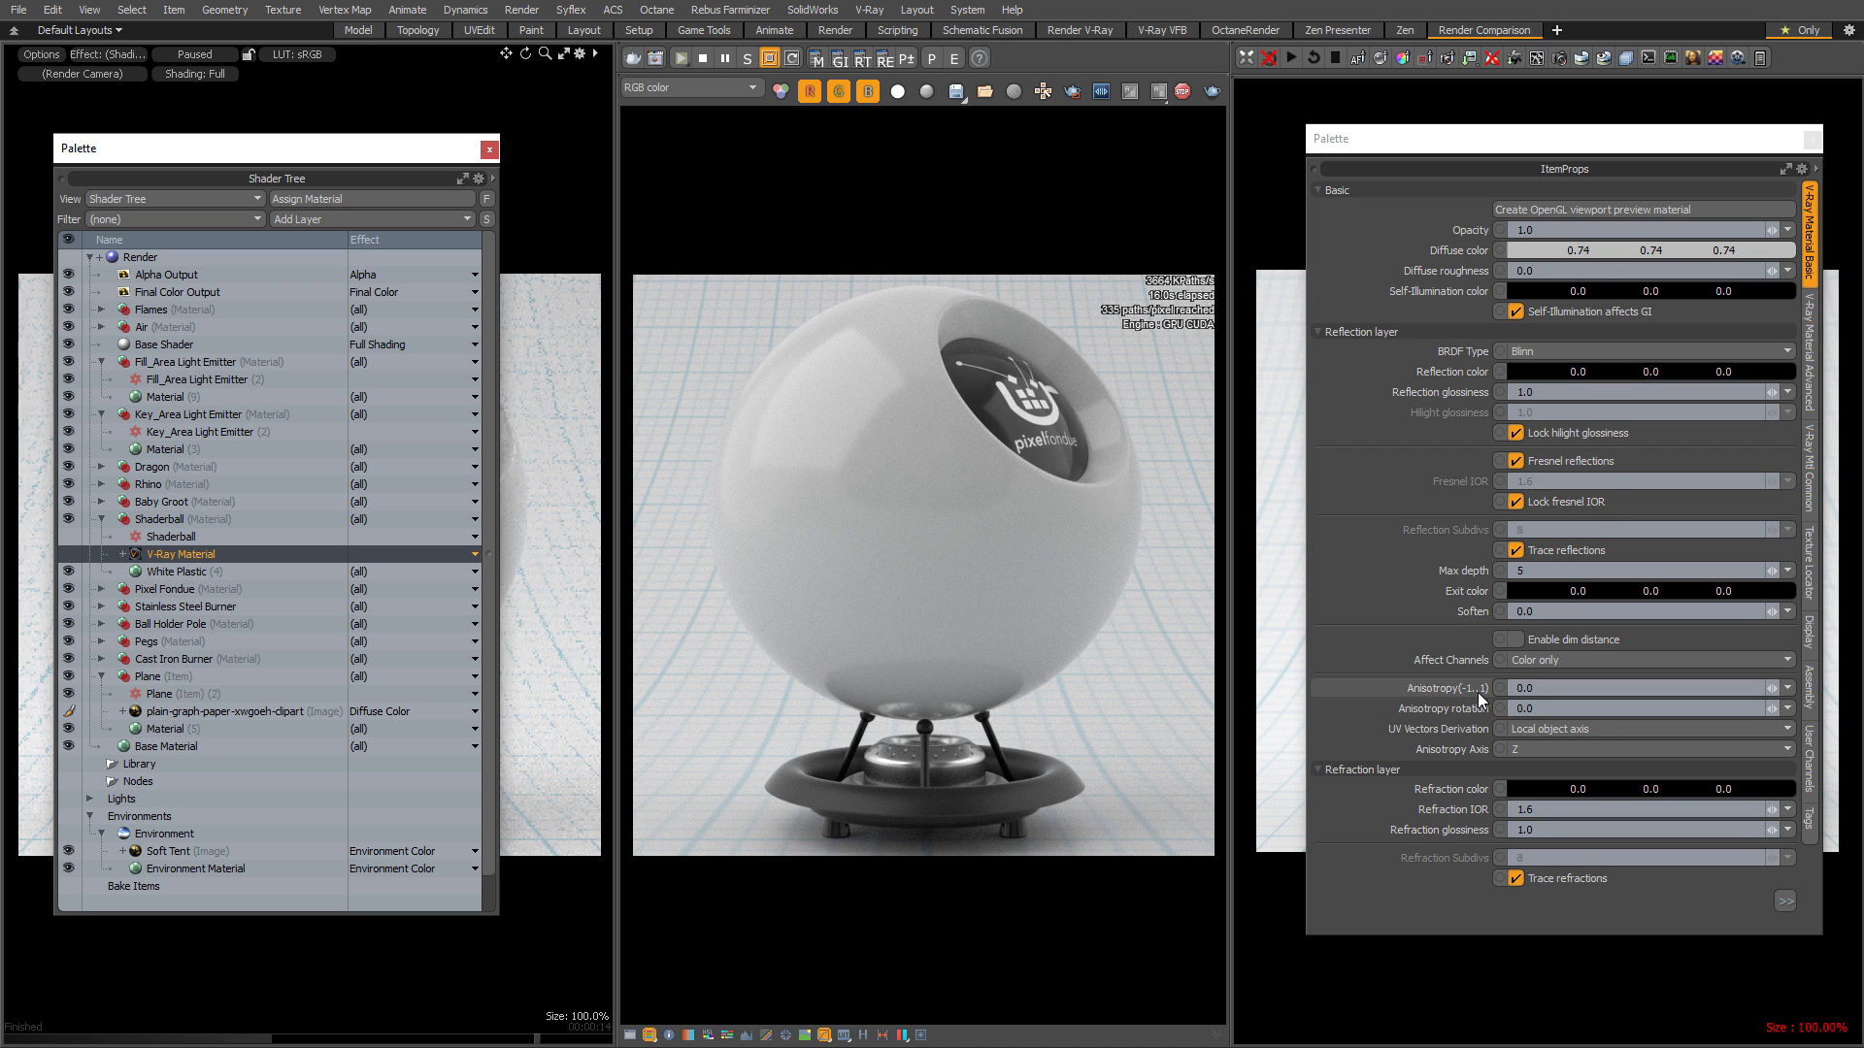
{"action": "left_click", "coordinate": [68, 555]}
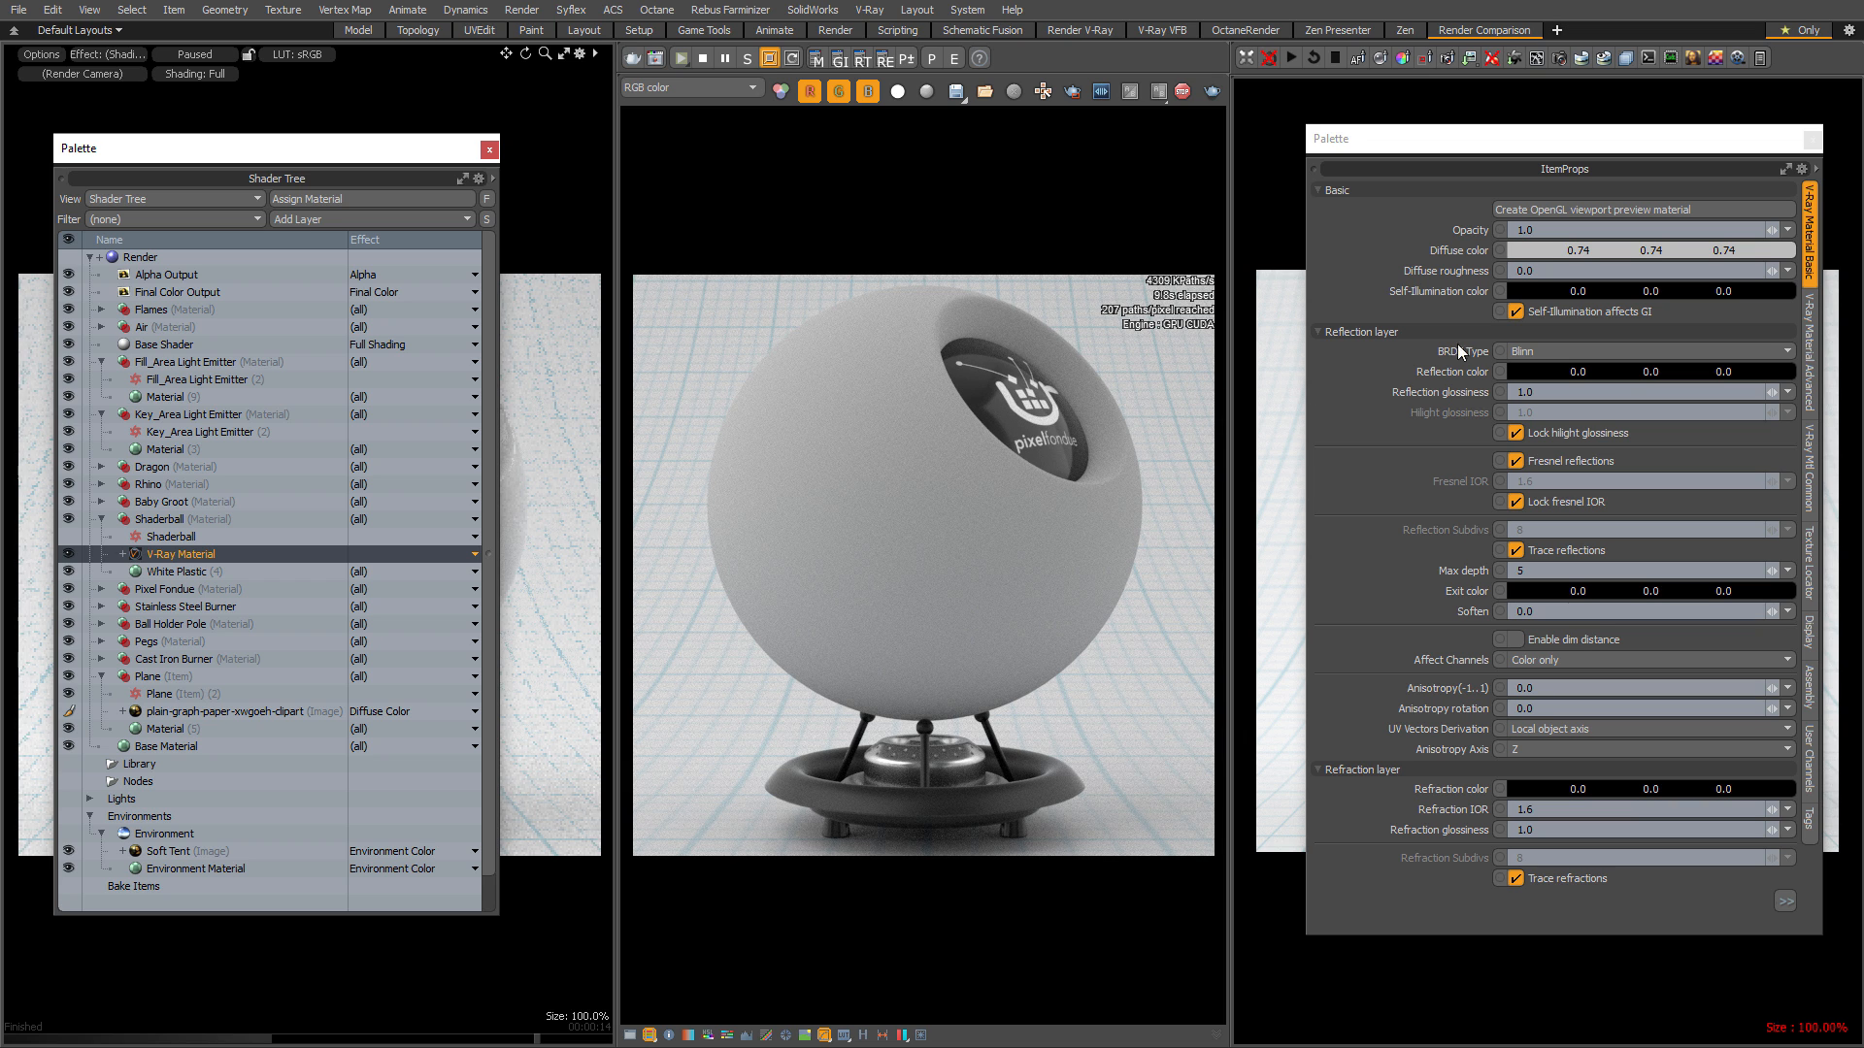
Set the V-Ray Material's diffuse color to 0.8, 0.8, 0.8.
{"action": "double_click", "coordinate": [1531, 254]}
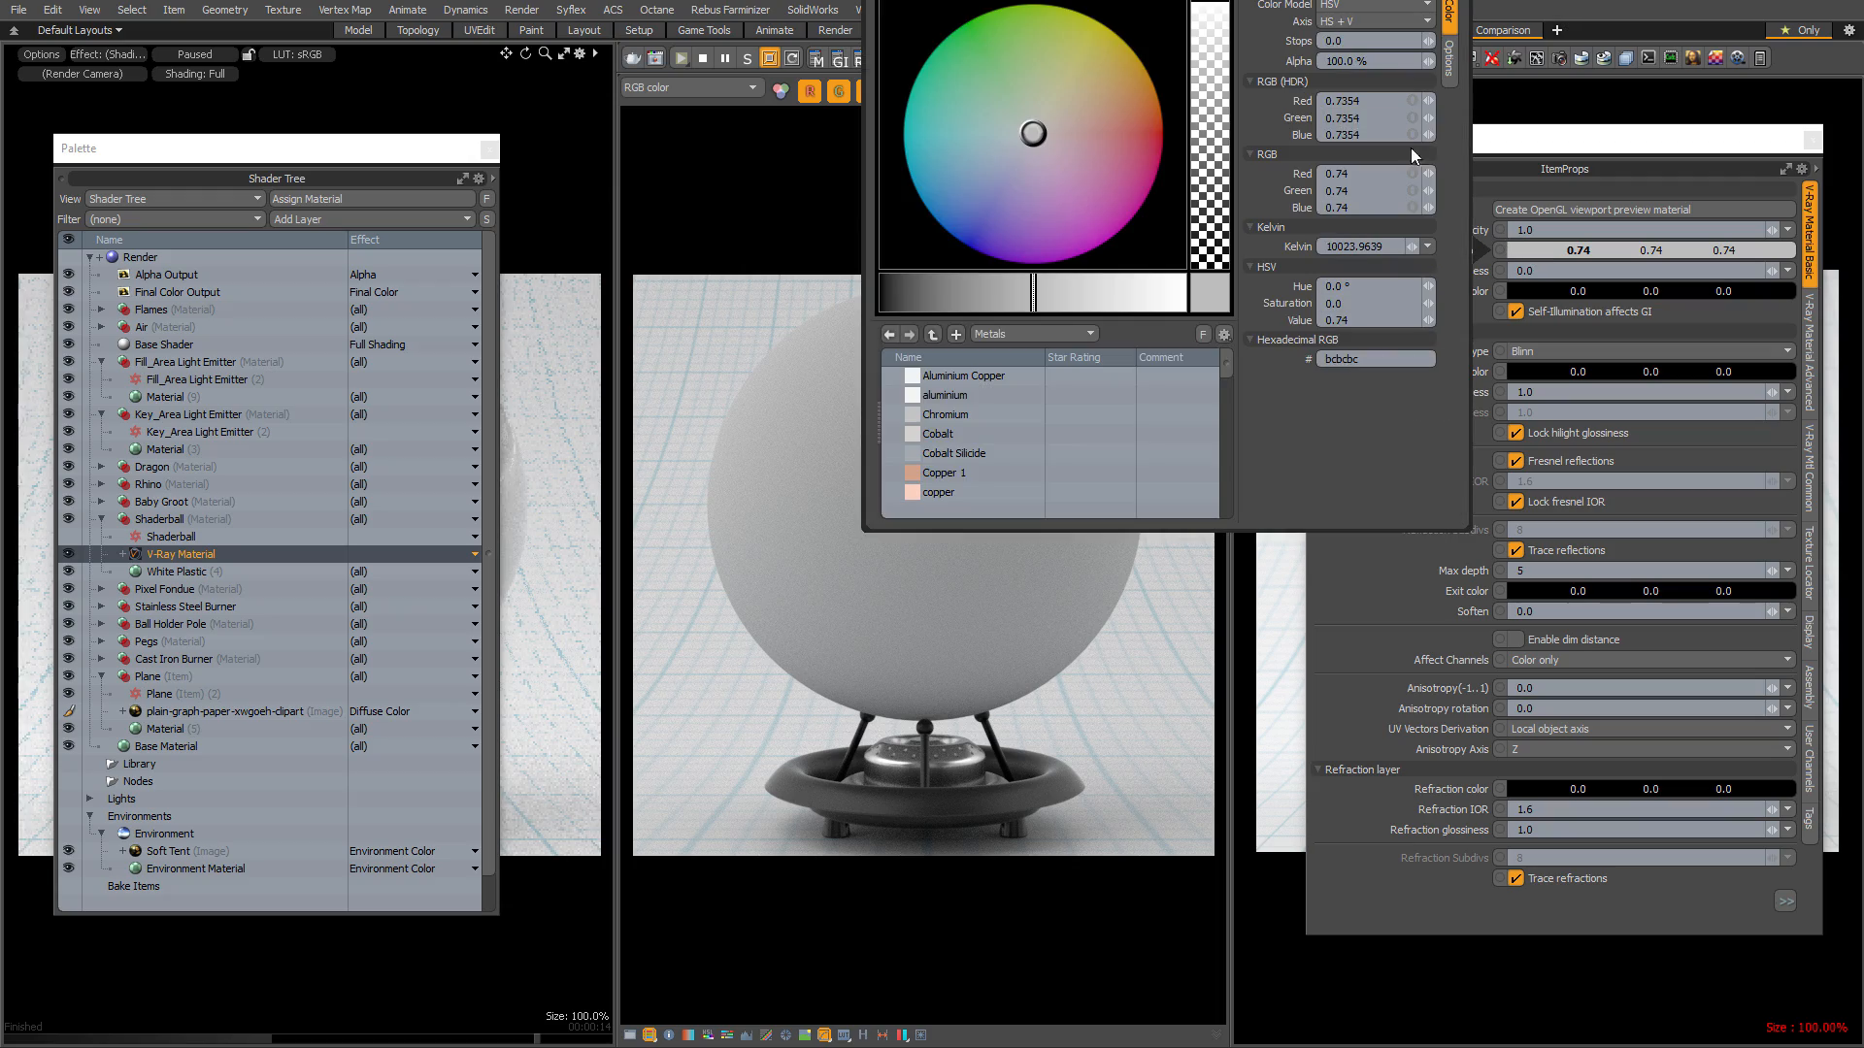
{"action": "type", "text": ".8"}
{"action": "key", "text": "Tab"}
{"action": "type", "text": ".8"}
{"action": "key", "text": "Tab"}
{"action": "type", "text": ".8"}
{"action": "key", "text": "Return"}
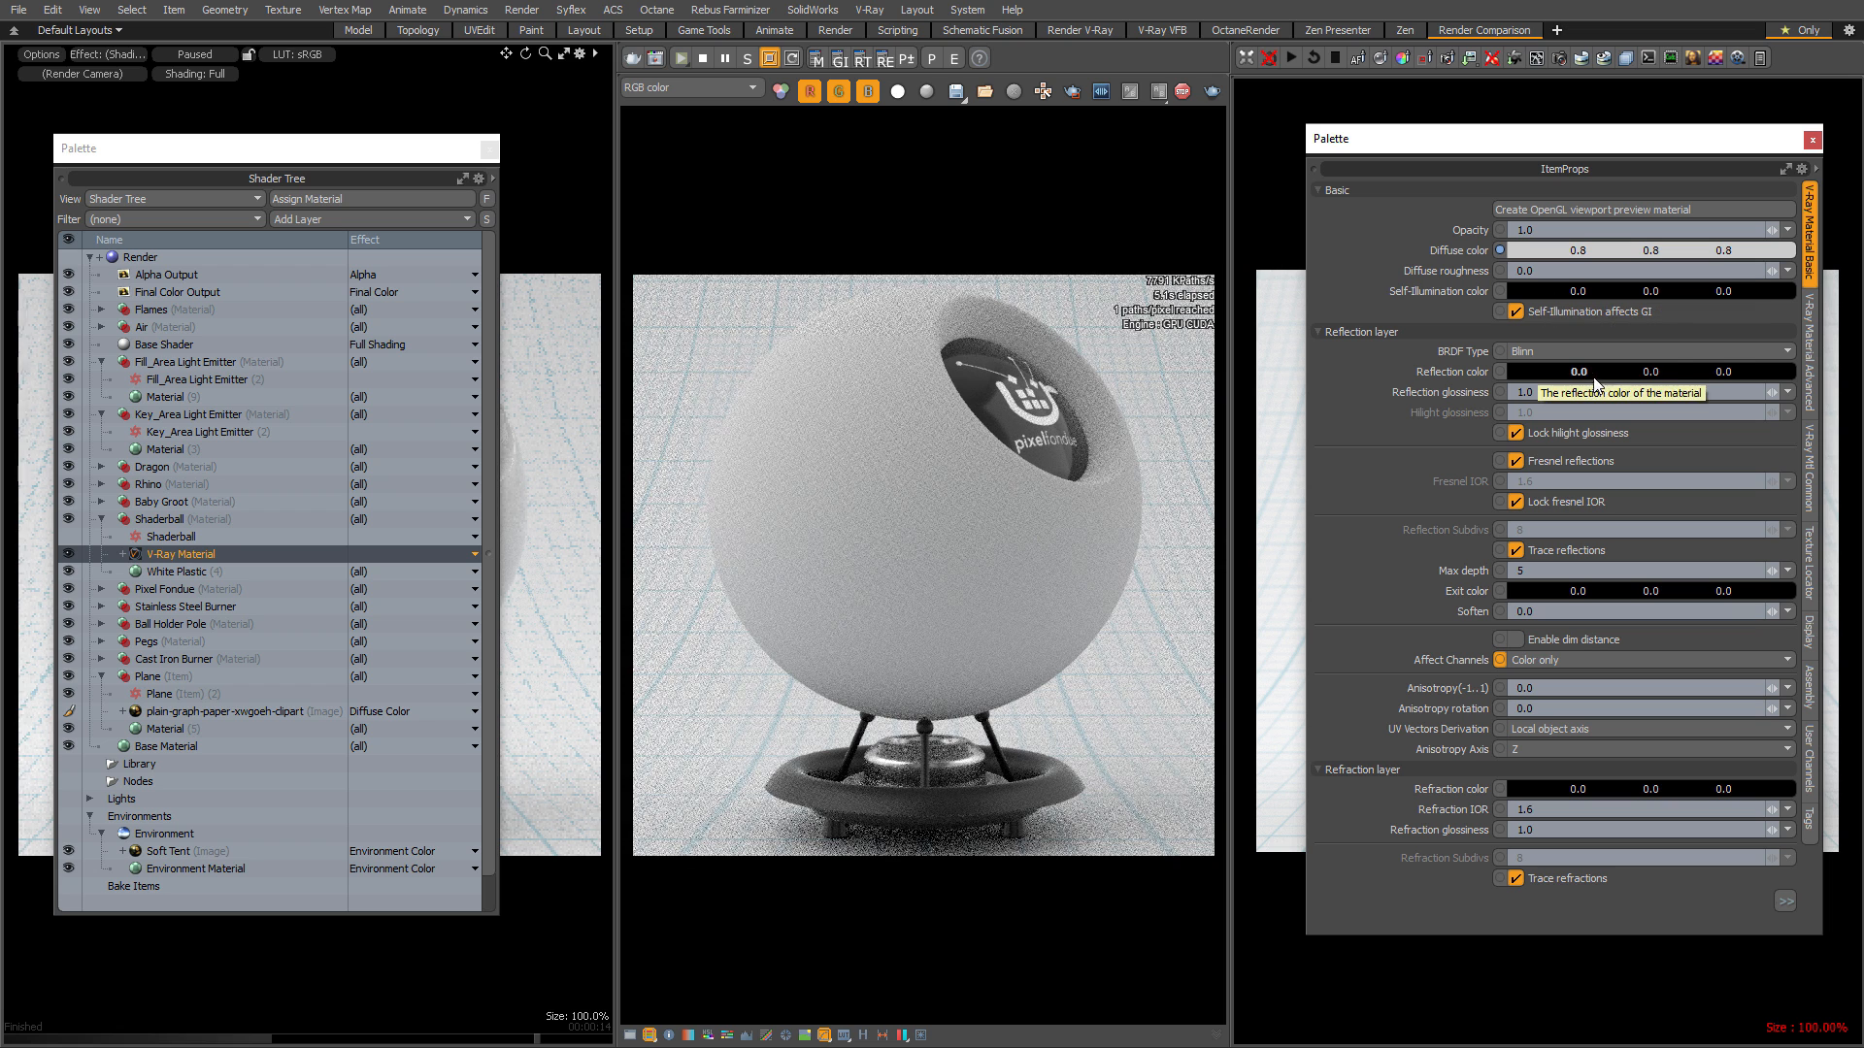
Check the V-Ray Material's BRDF type options and set its reflection color to white, 1.0, 1.0, 1.0.
{"action": "left_click", "coordinate": [1668, 354]}
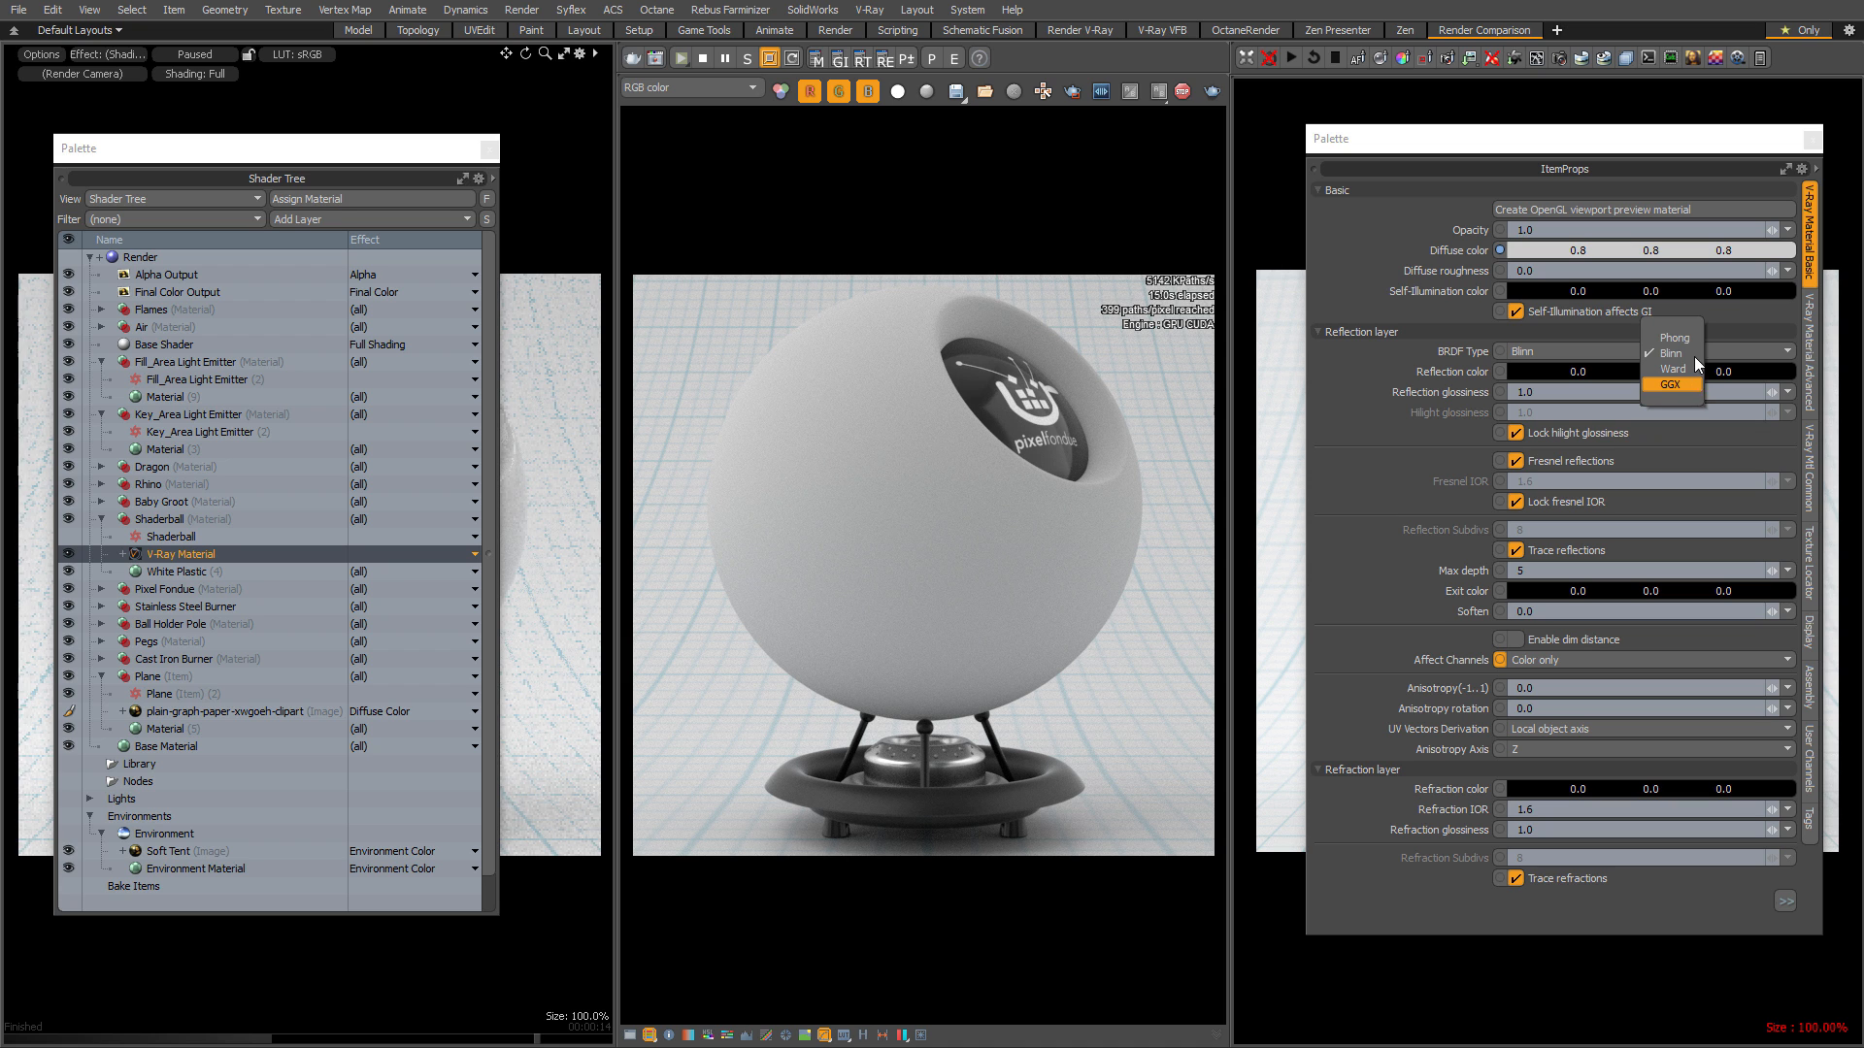
{"action": "double_click", "coordinate": [1543, 370]}
{"action": "left_click_drag", "start_coordinate": [1023, 408], "coordinate": [1190, 427]}
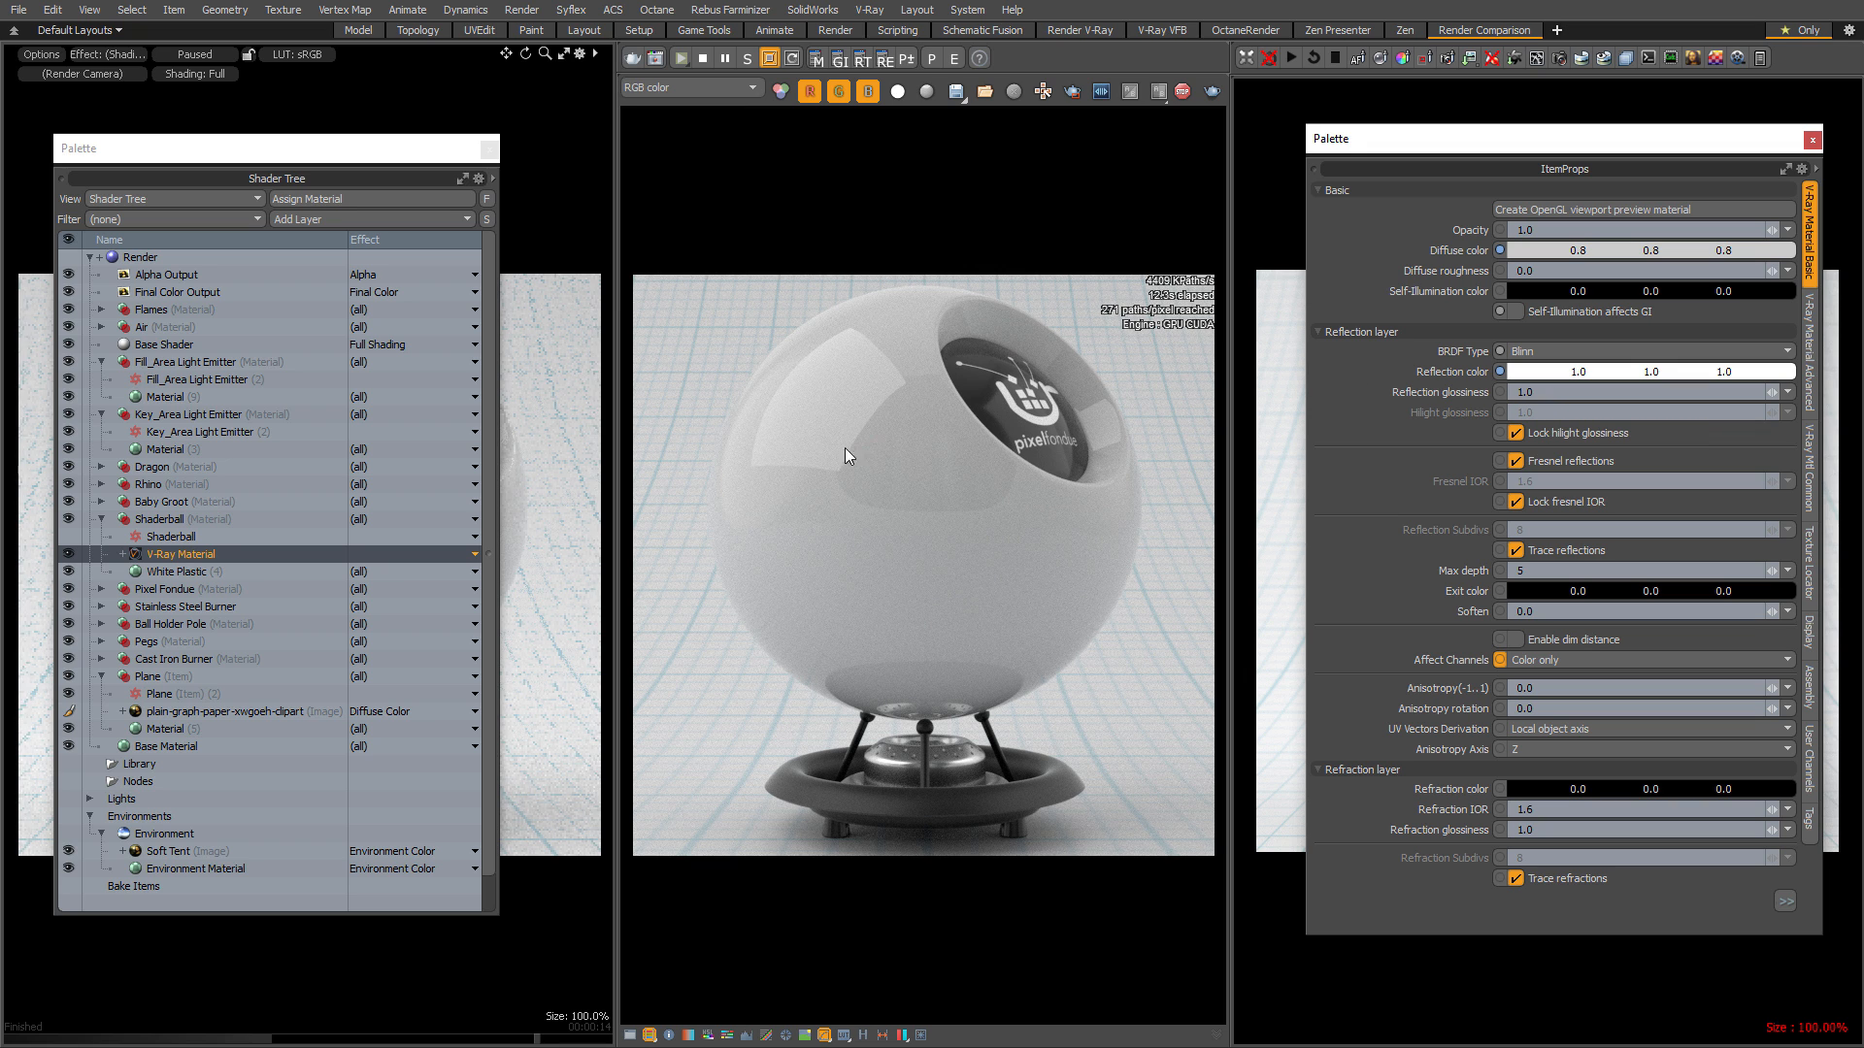
Set the V-Ray Material's reflection glossiness to 0.0.
{"action": "left_click", "coordinate": [1556, 390]}
{"action": "type", "text": "0"}
{"action": "key", "text": "Return"}
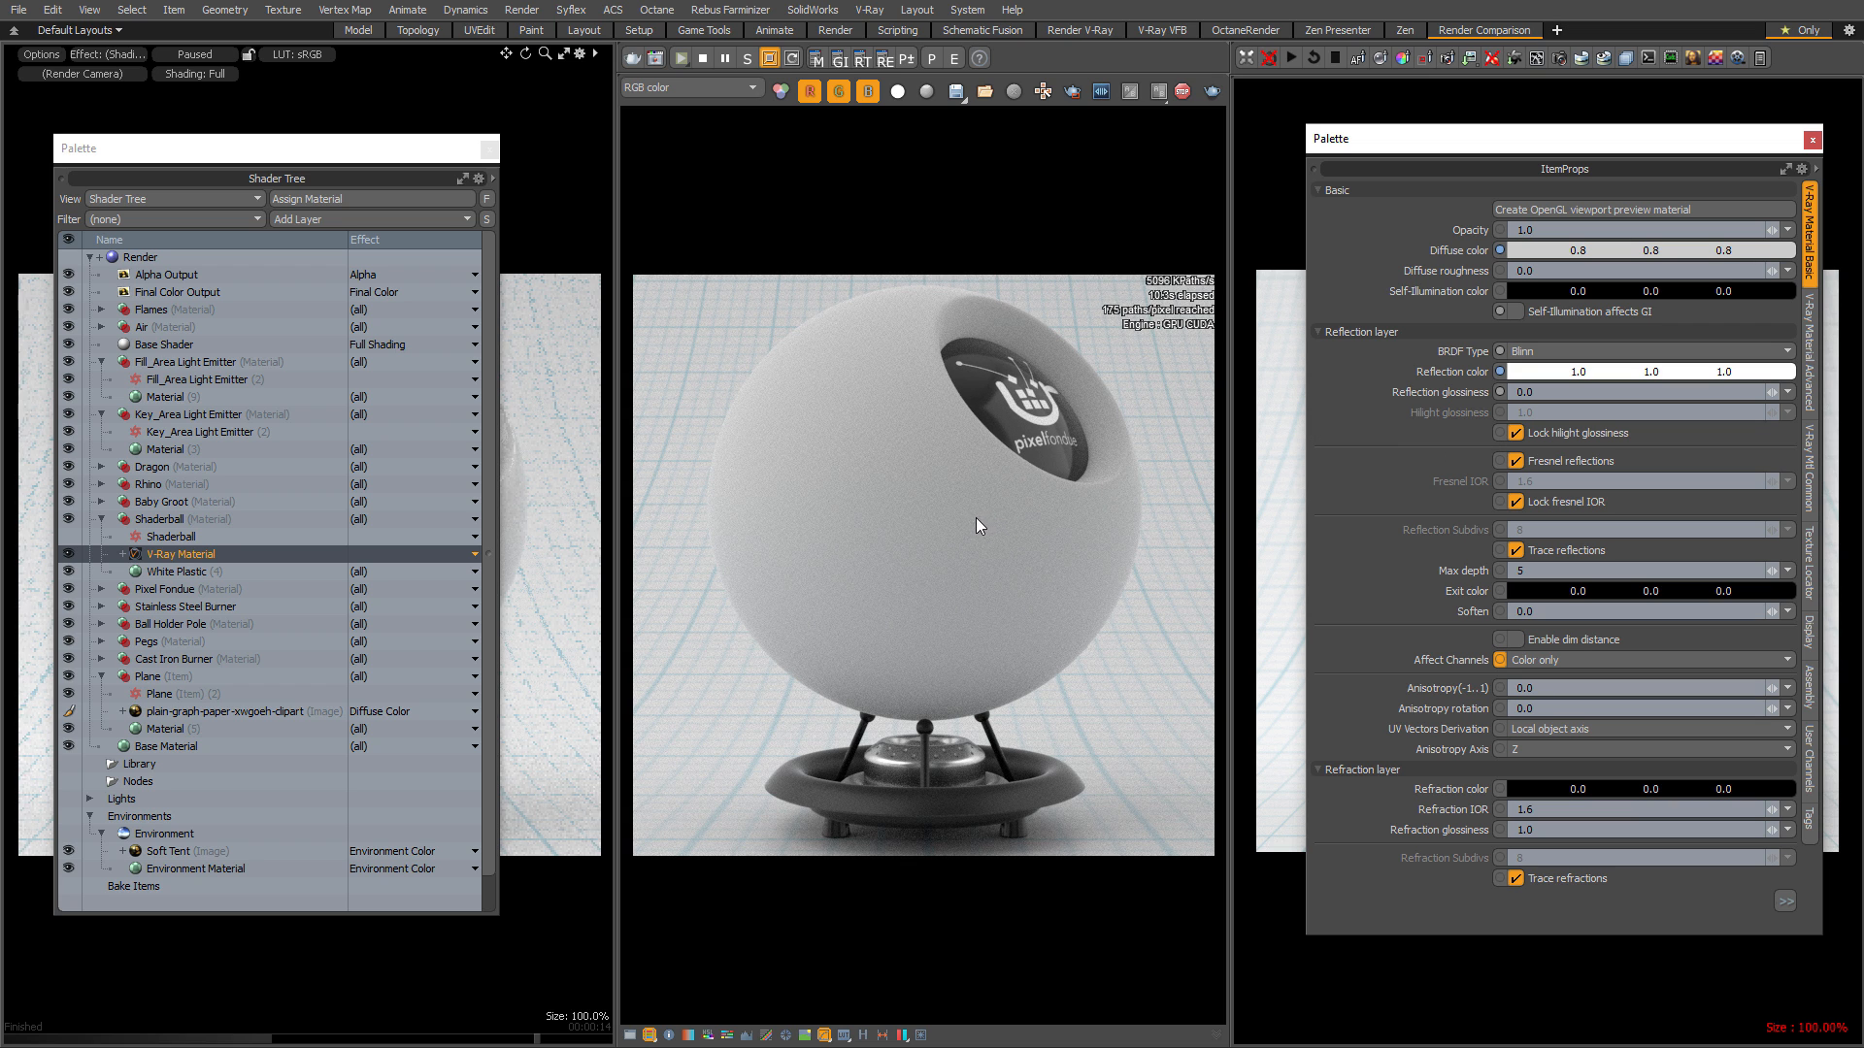
Set the V-Ray Material's reflection glossiness to 0.85.
{"action": "left_click", "coordinate": [1525, 391]}
{"action": "type", "text": "0.85"}
{"action": "key", "text": "Return"}
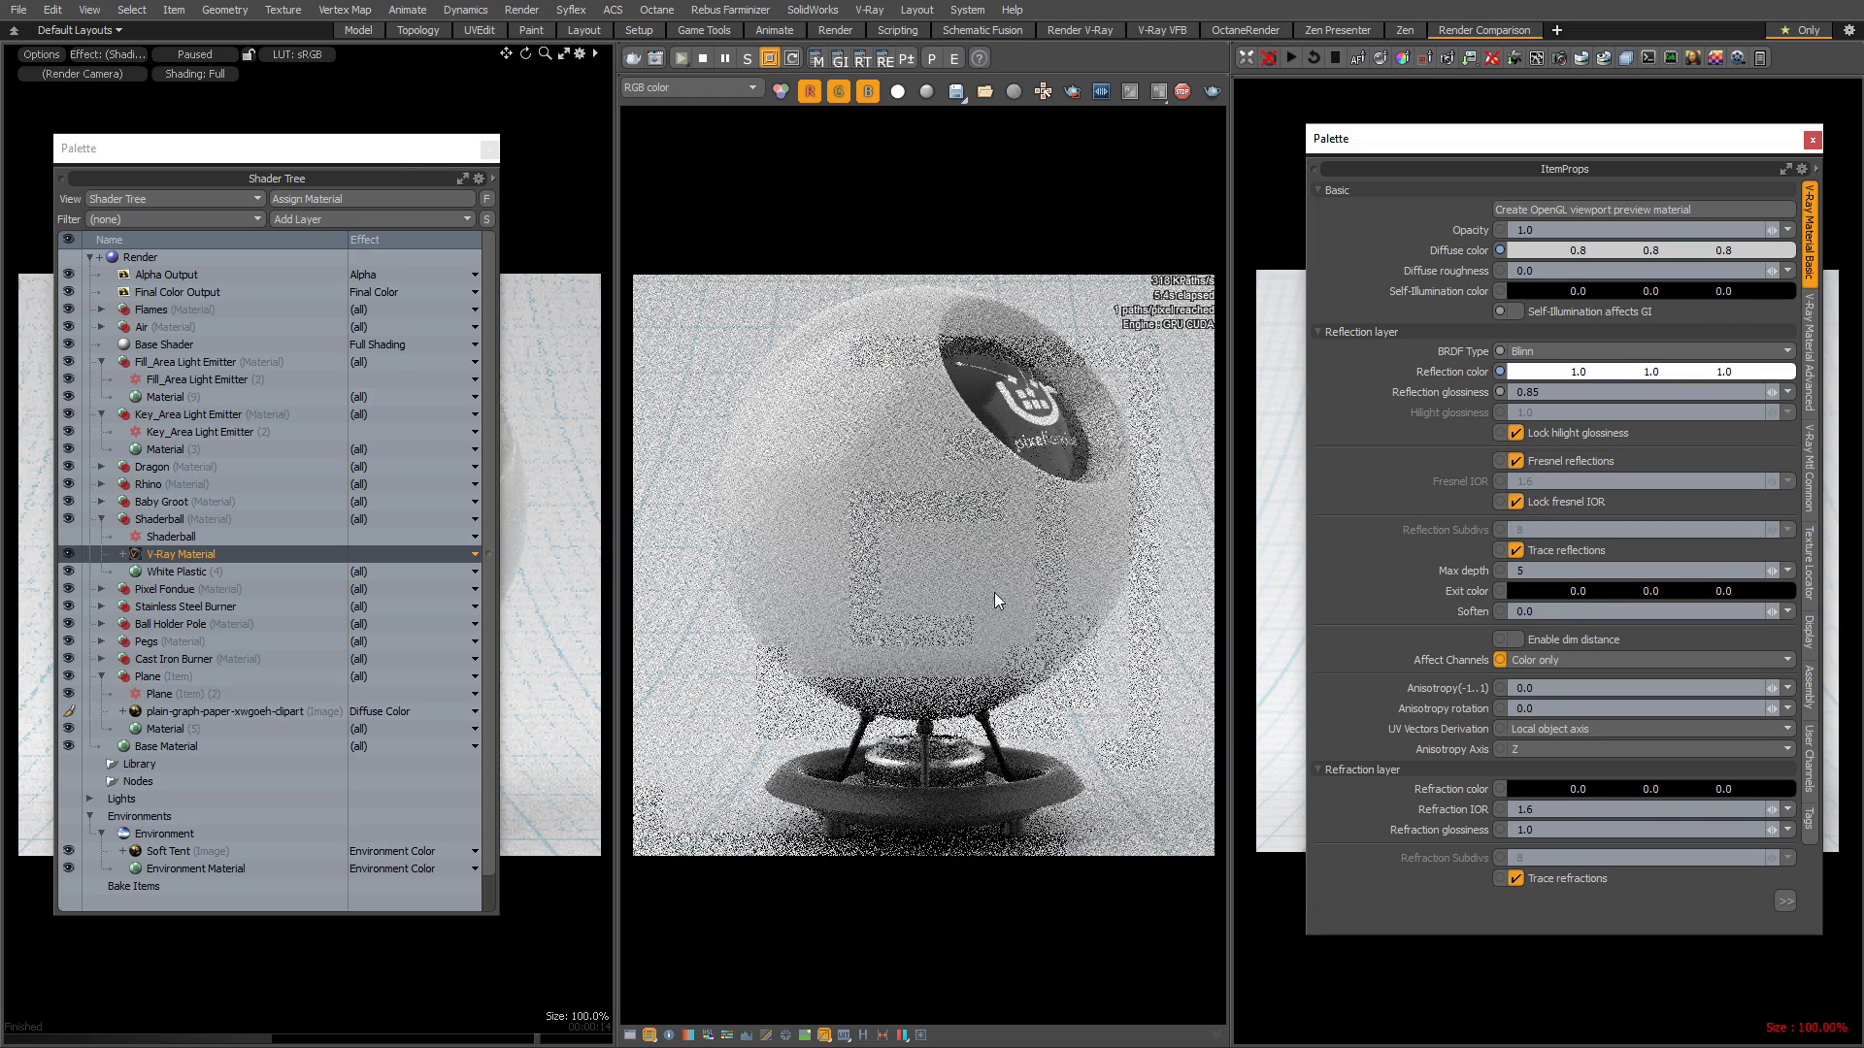
Clear both palettes off the renders to compare the Modo, V-Ray and Octane shaderballs, and bring the palettes back.
{"action": "left_click_drag", "start_coordinate": [374, 158], "coordinate": [0, 160]}
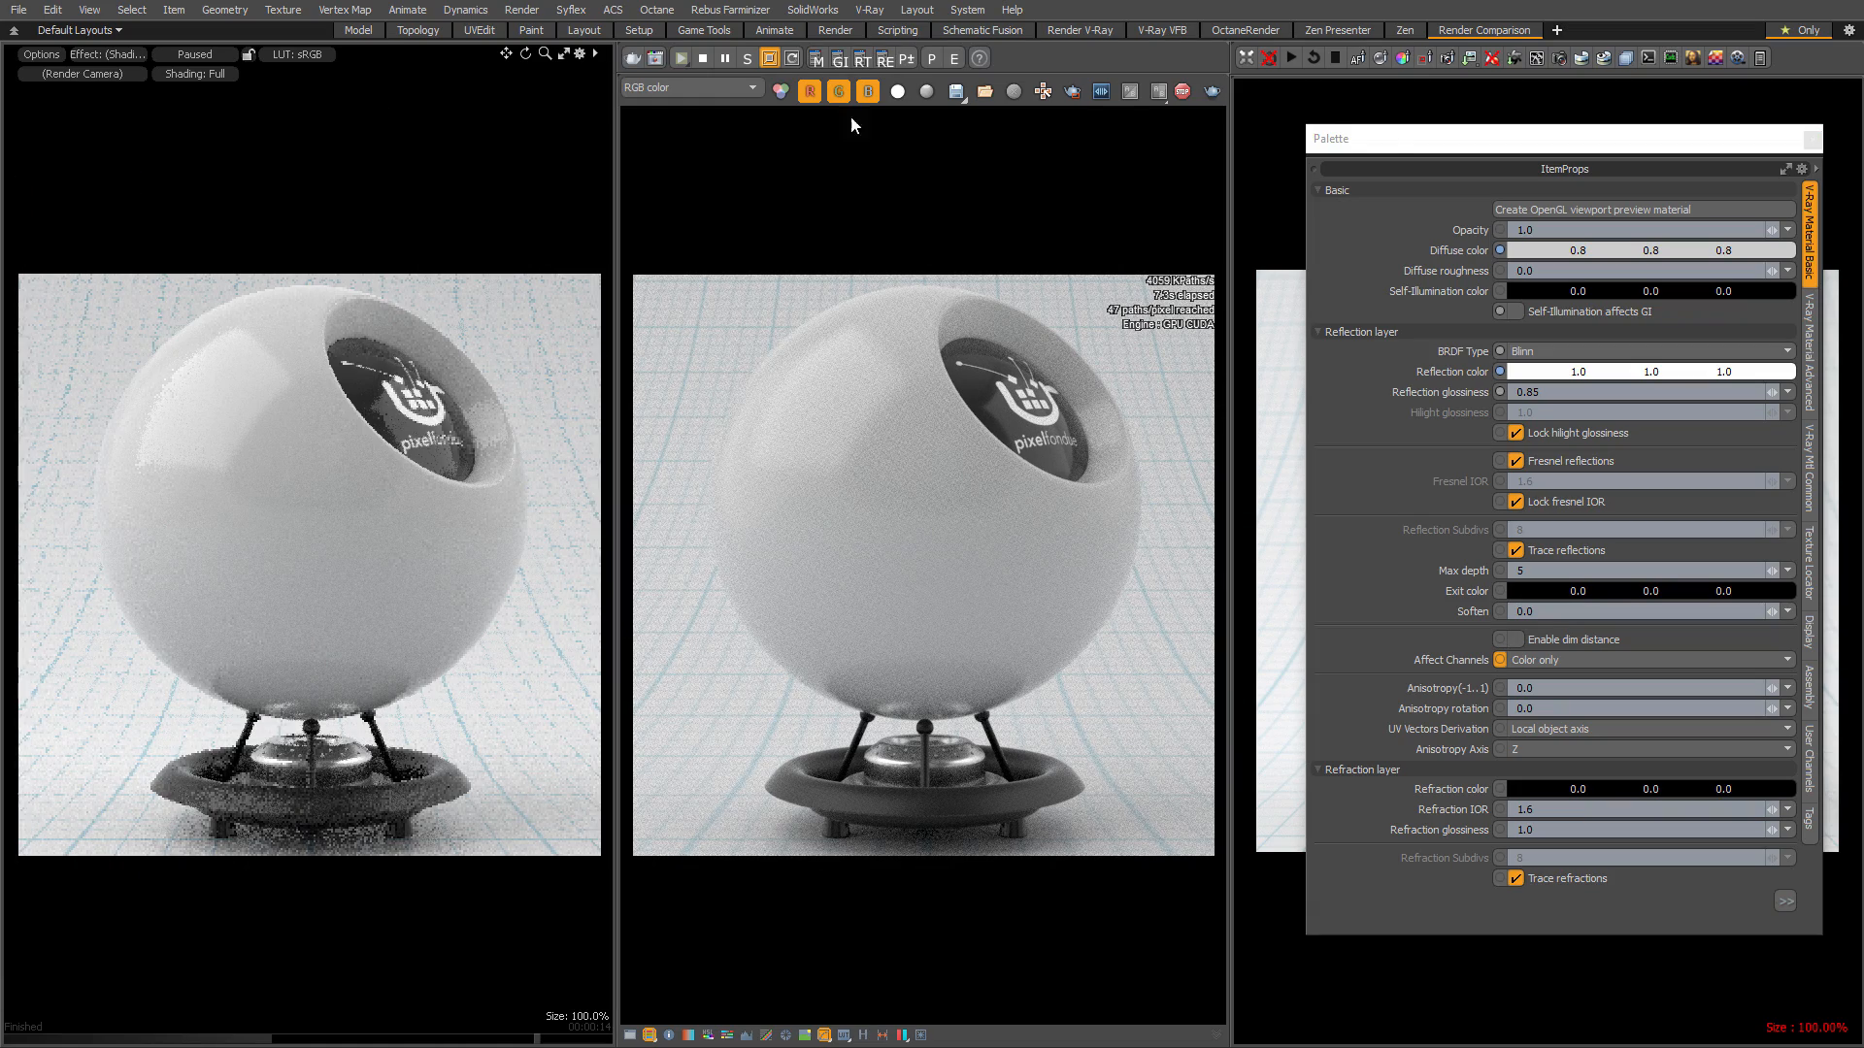
{"action": "left_click_drag", "start_coordinate": [1451, 157], "coordinate": [1863, 225]}
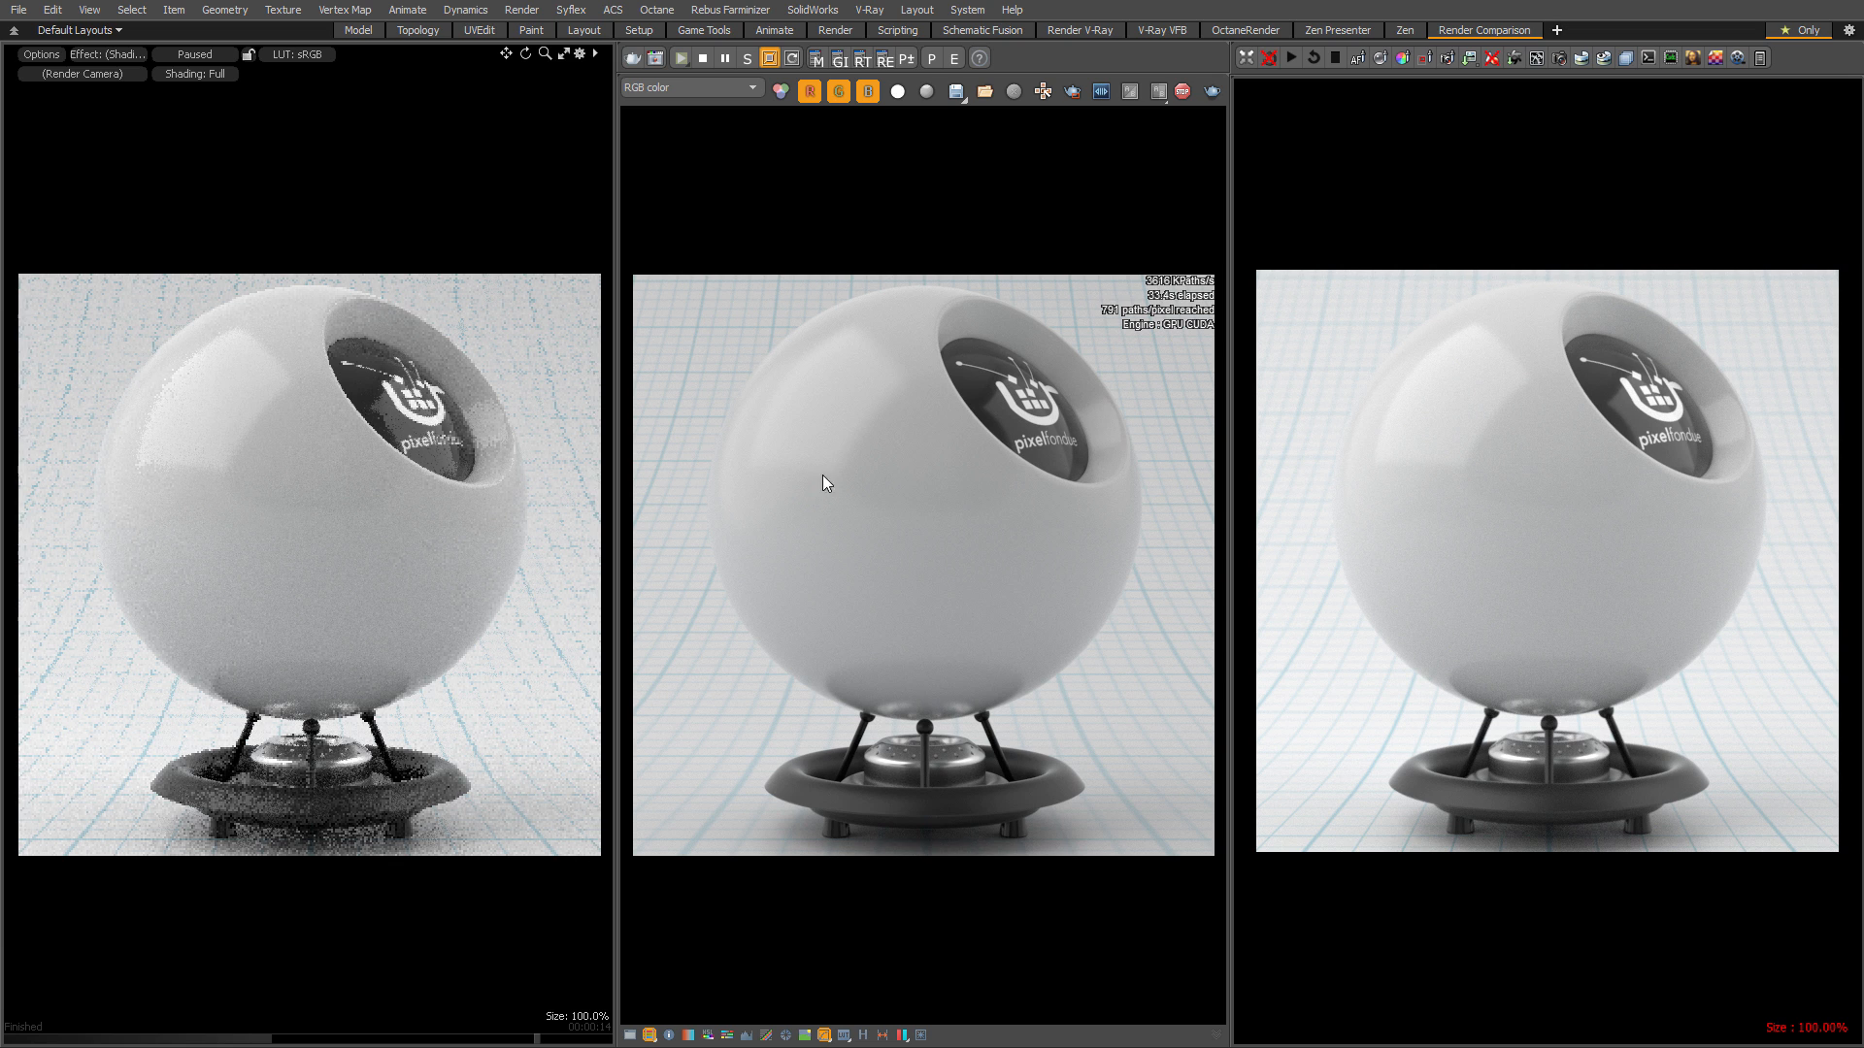
{"action": "left_click_drag", "start_coordinate": [0, 233], "coordinate": [407, 150]}
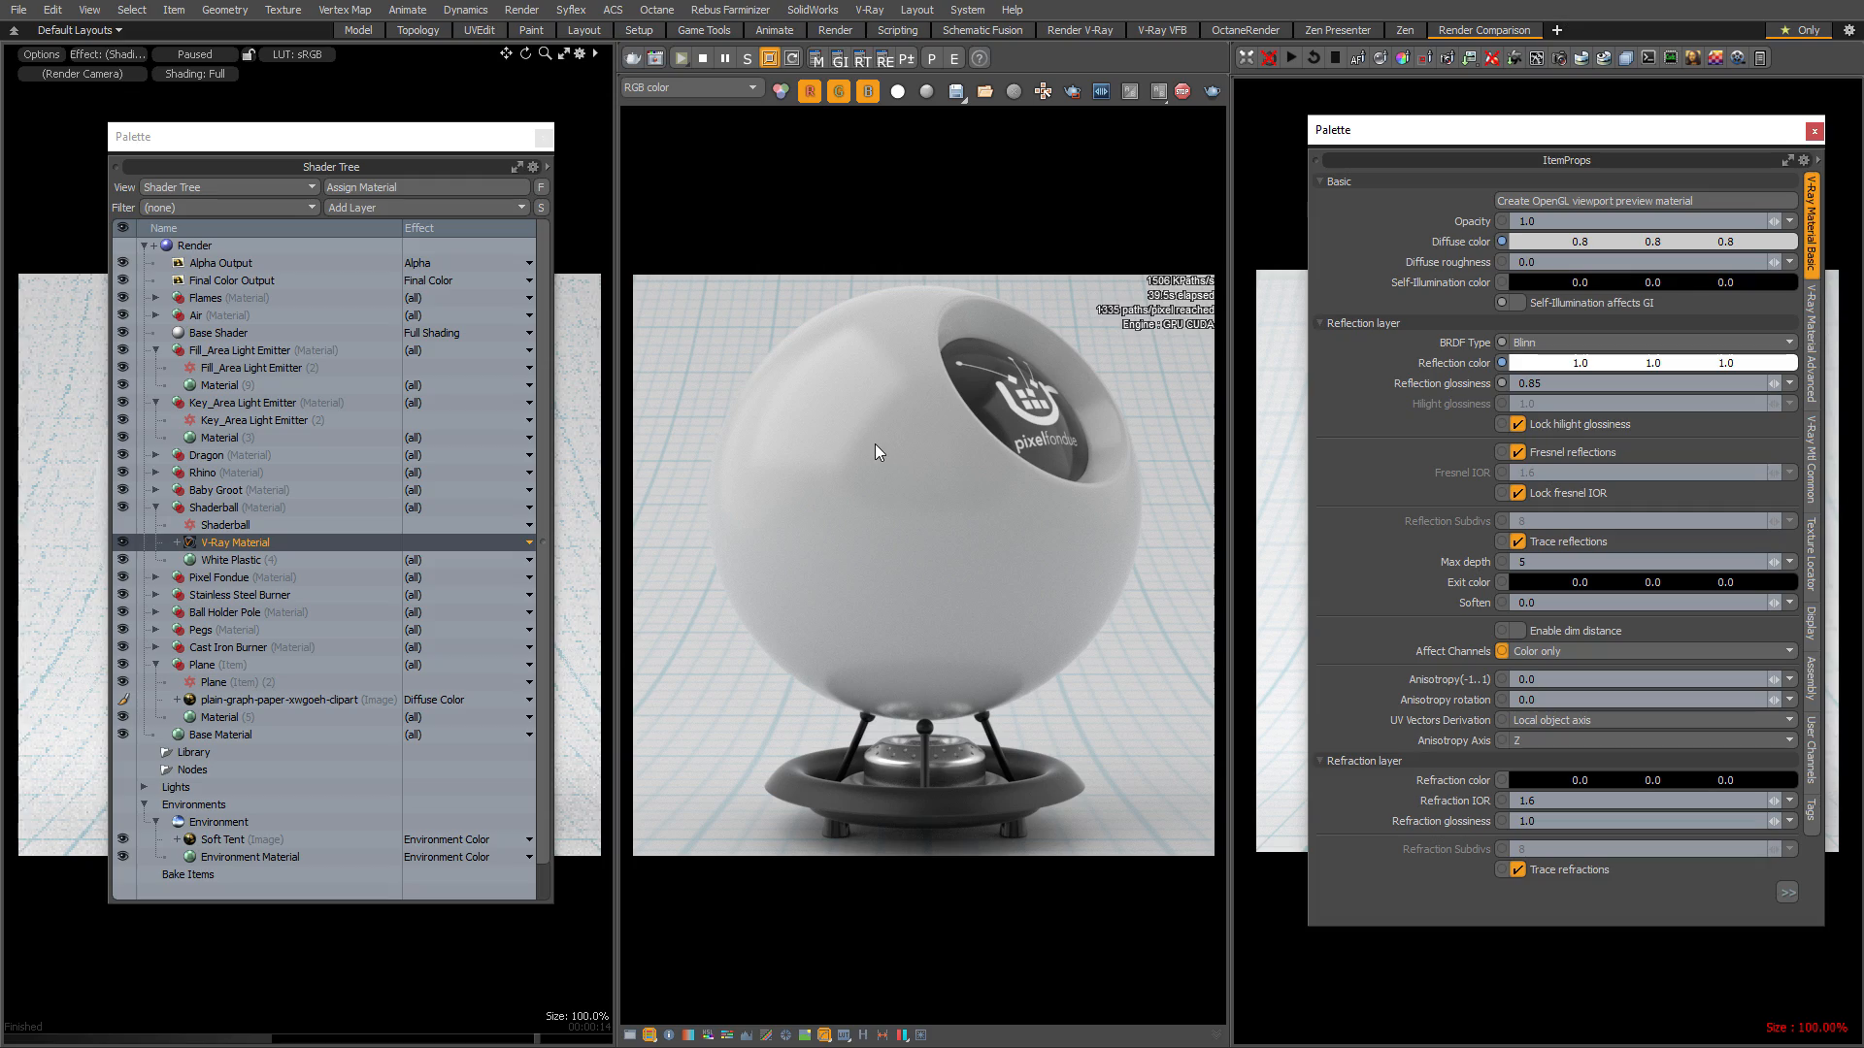
Set the V-Ray Material's reflection glossiness to 0.88 and unlock its Fresnel IOR.
{"action": "left_click_drag", "start_coordinate": [1555, 384], "coordinate": [1579, 379]}
{"action": "left_click", "coordinate": [1600, 493]}
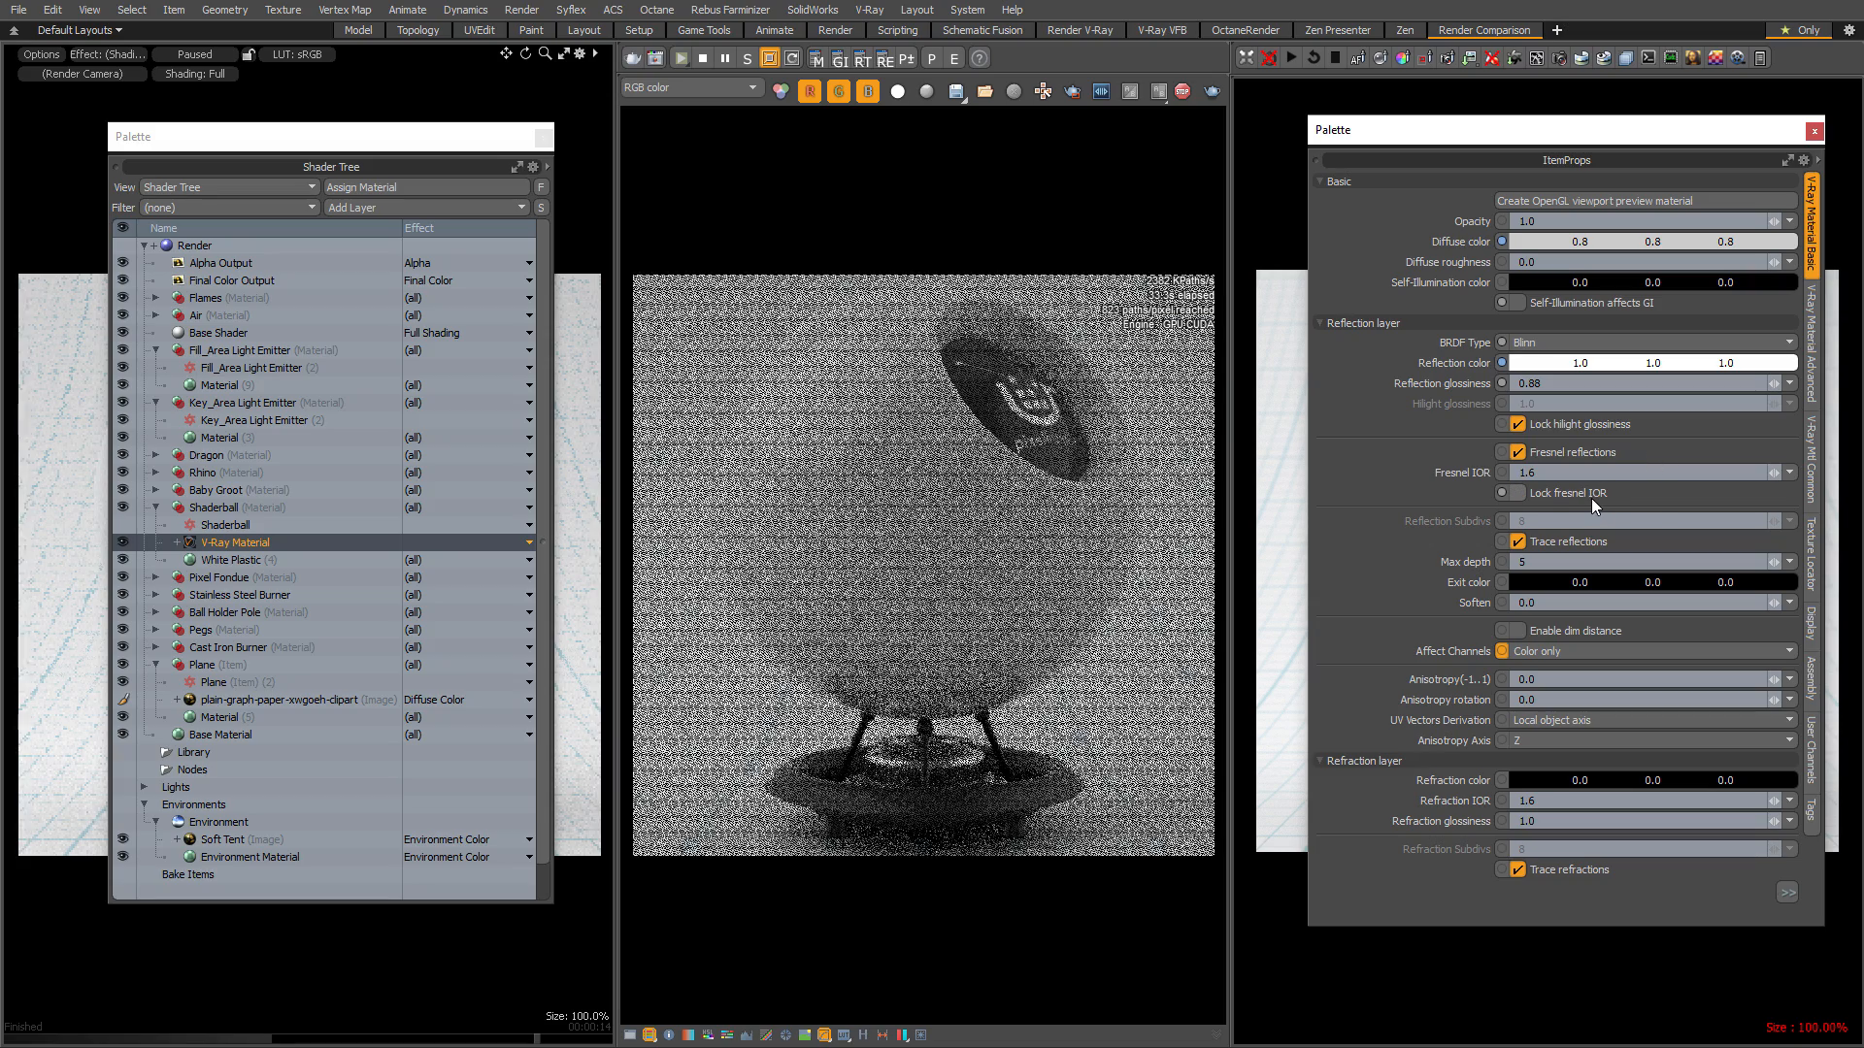
Compare the V-Ray Material's Fresnel IOR with the refractive index of the White Plastic material.
{"action": "left_click", "coordinate": [1527, 473]}
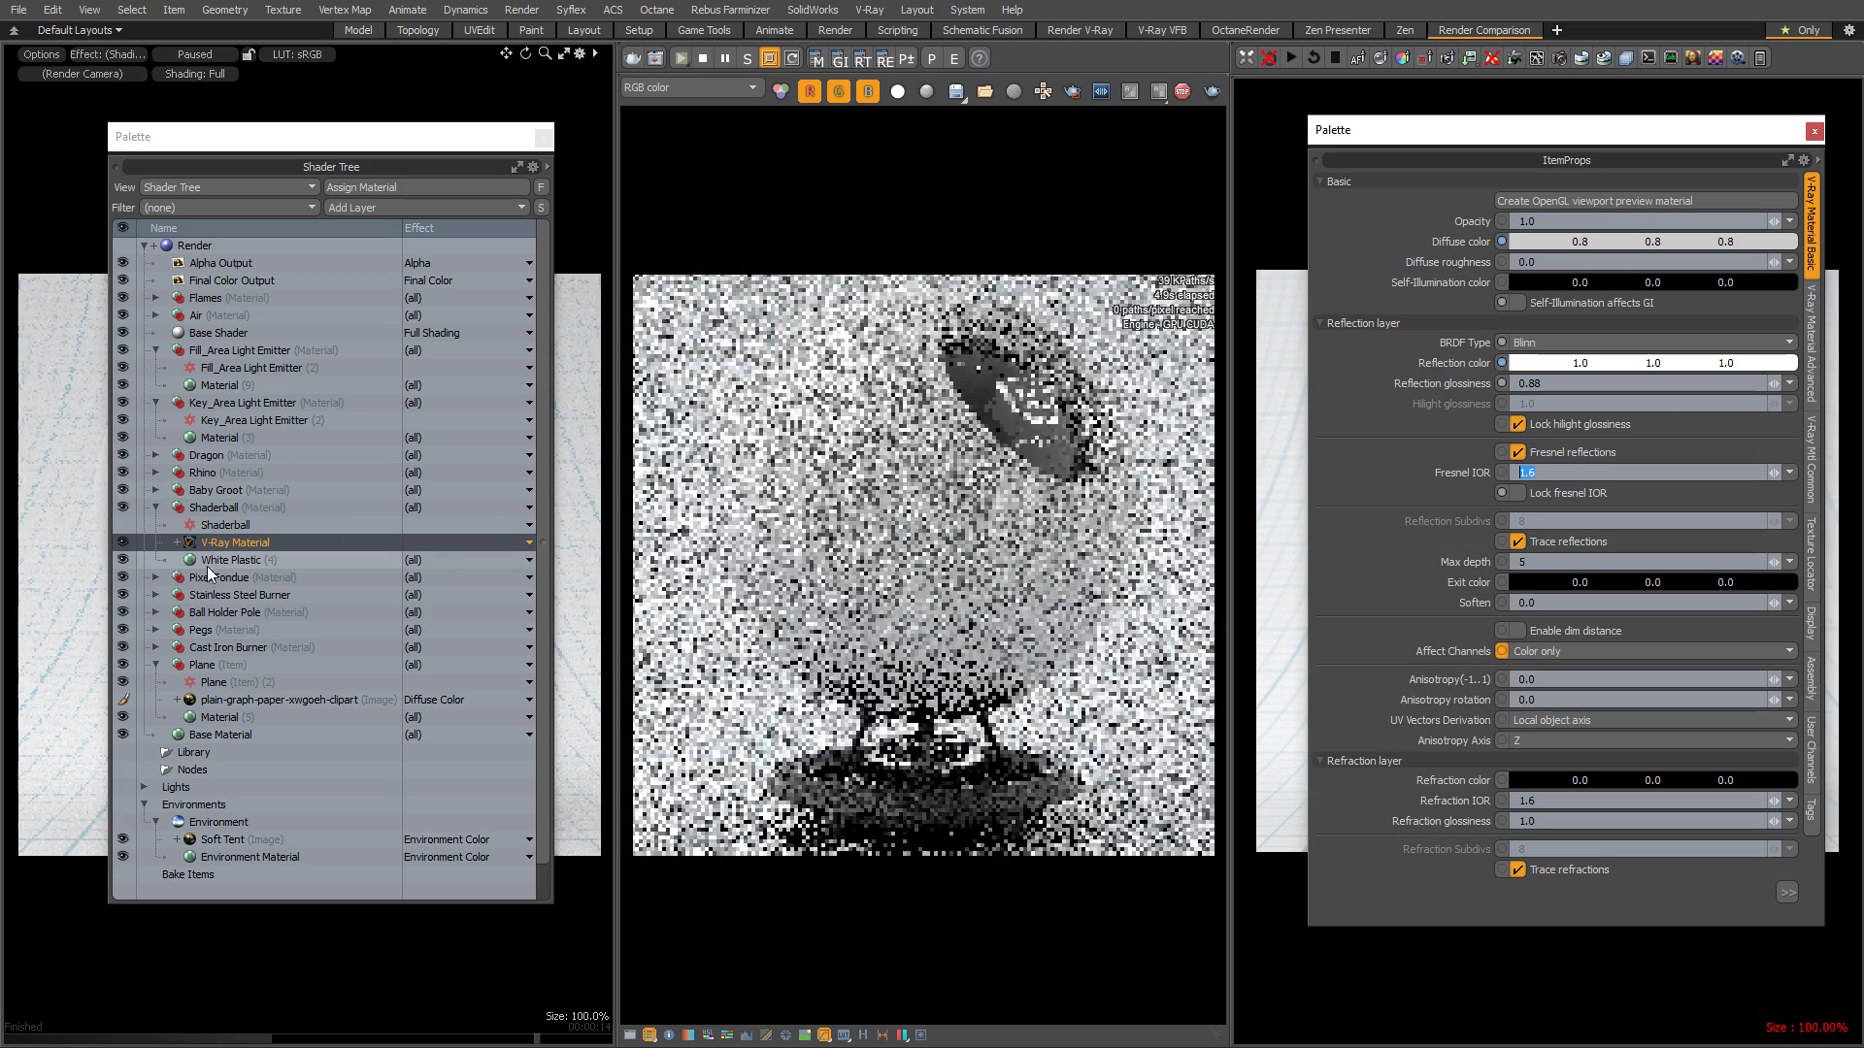
{"action": "left_click", "coordinate": [231, 561]}
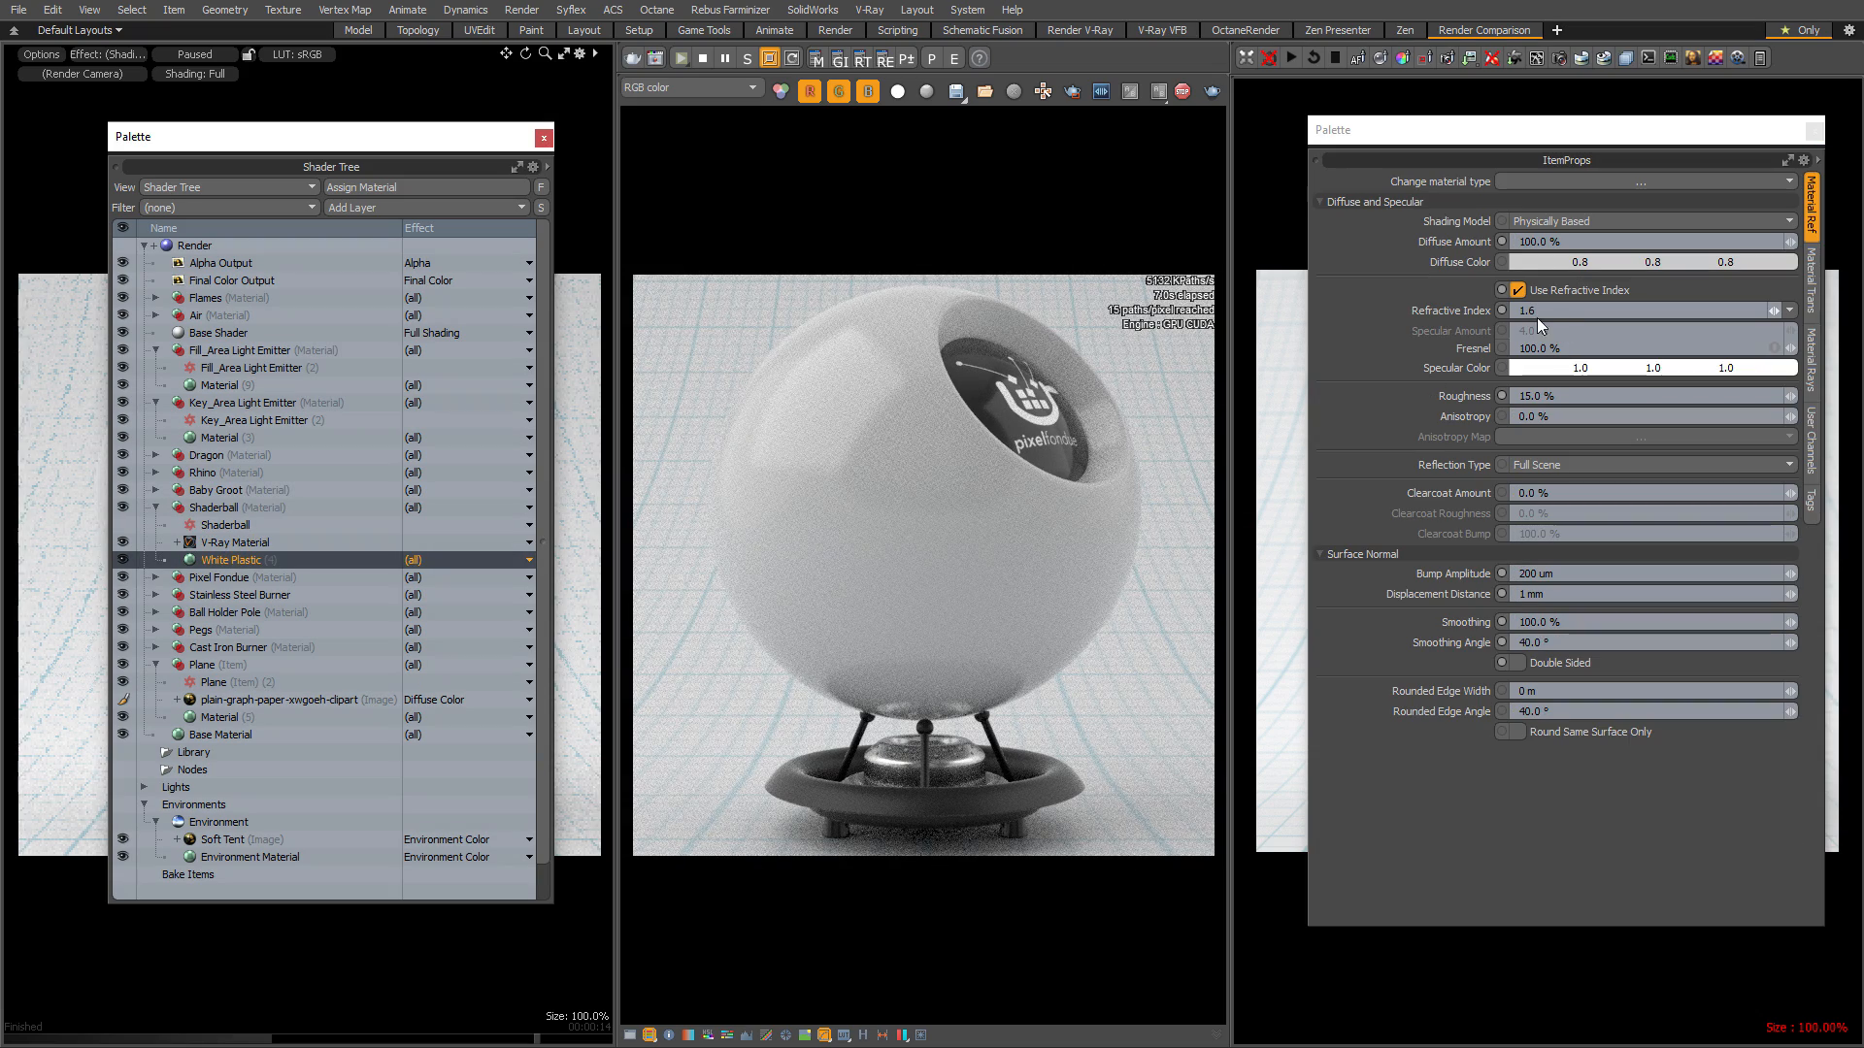
Move the Shader Tree palette off the Modo render to compare the Modo and V-Ray shaderballs, and bring it back.
{"action": "left_click_drag", "start_coordinate": [408, 142], "coordinate": [406, 935]}
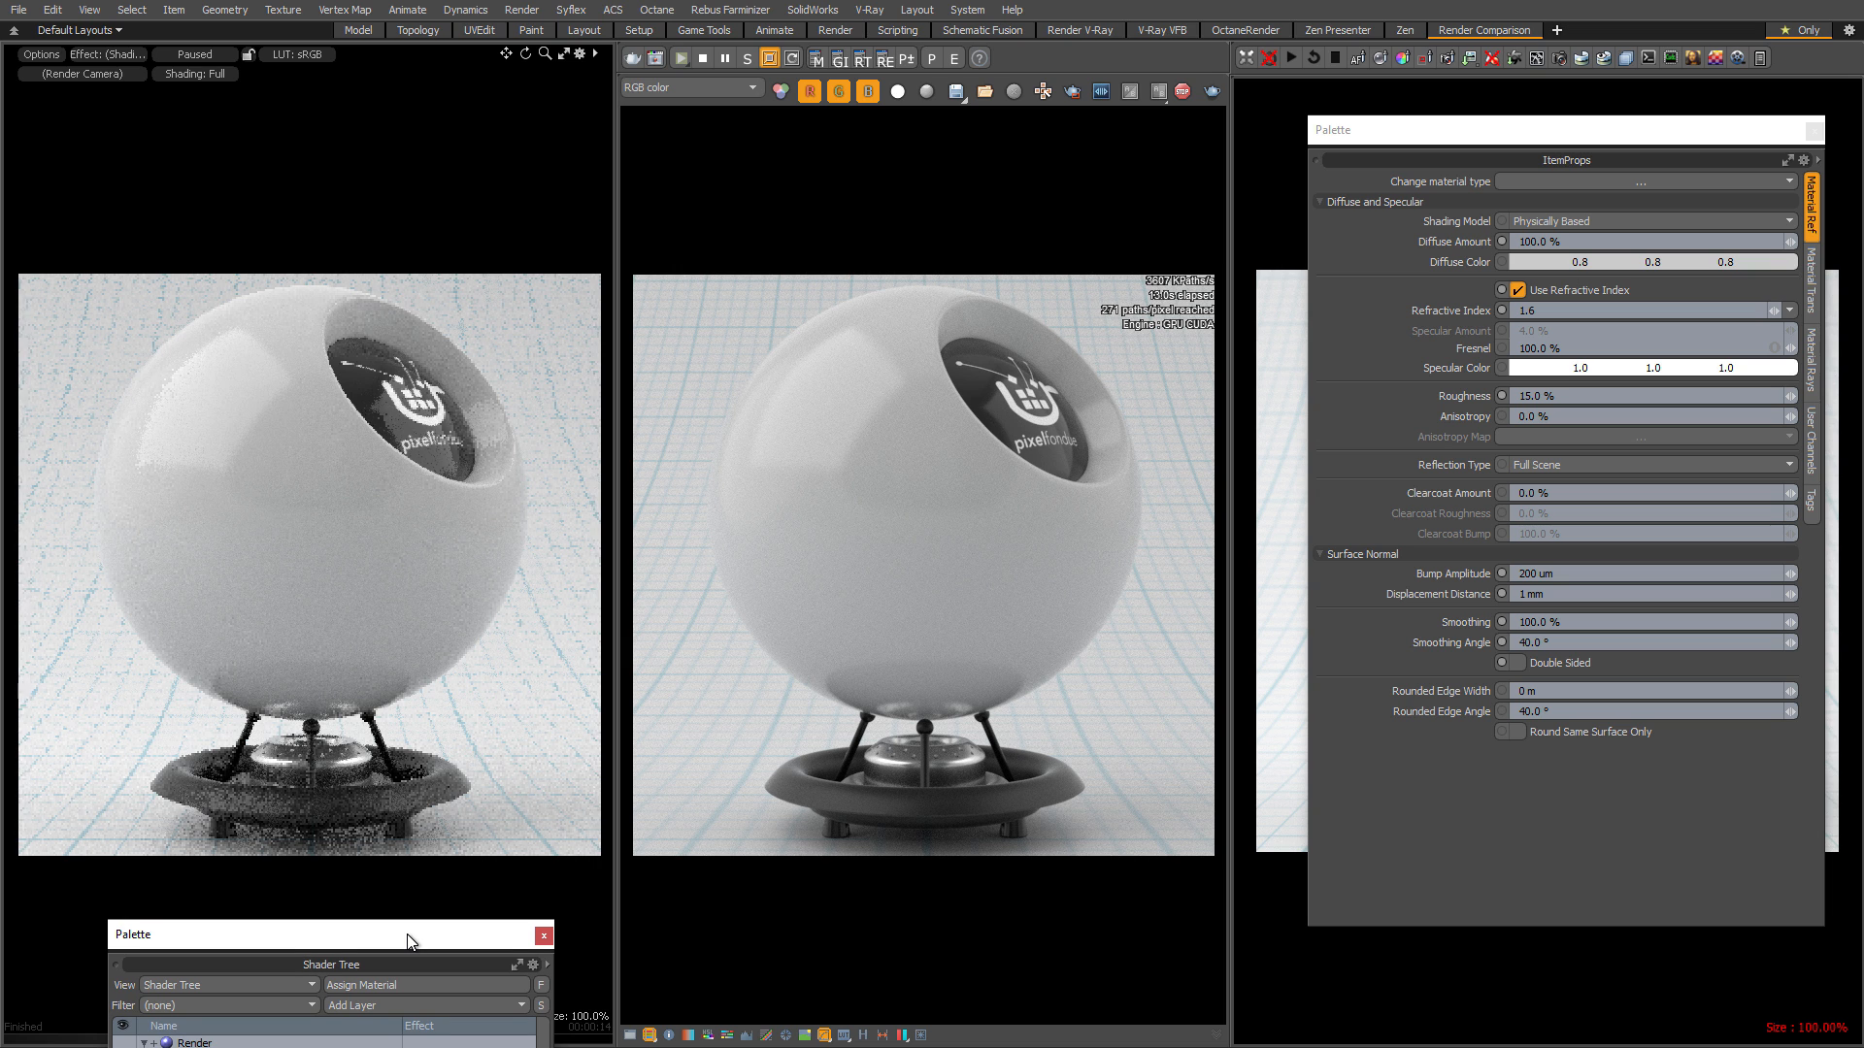
{"action": "left_click_drag", "start_coordinate": [406, 933], "coordinate": [408, 933]}
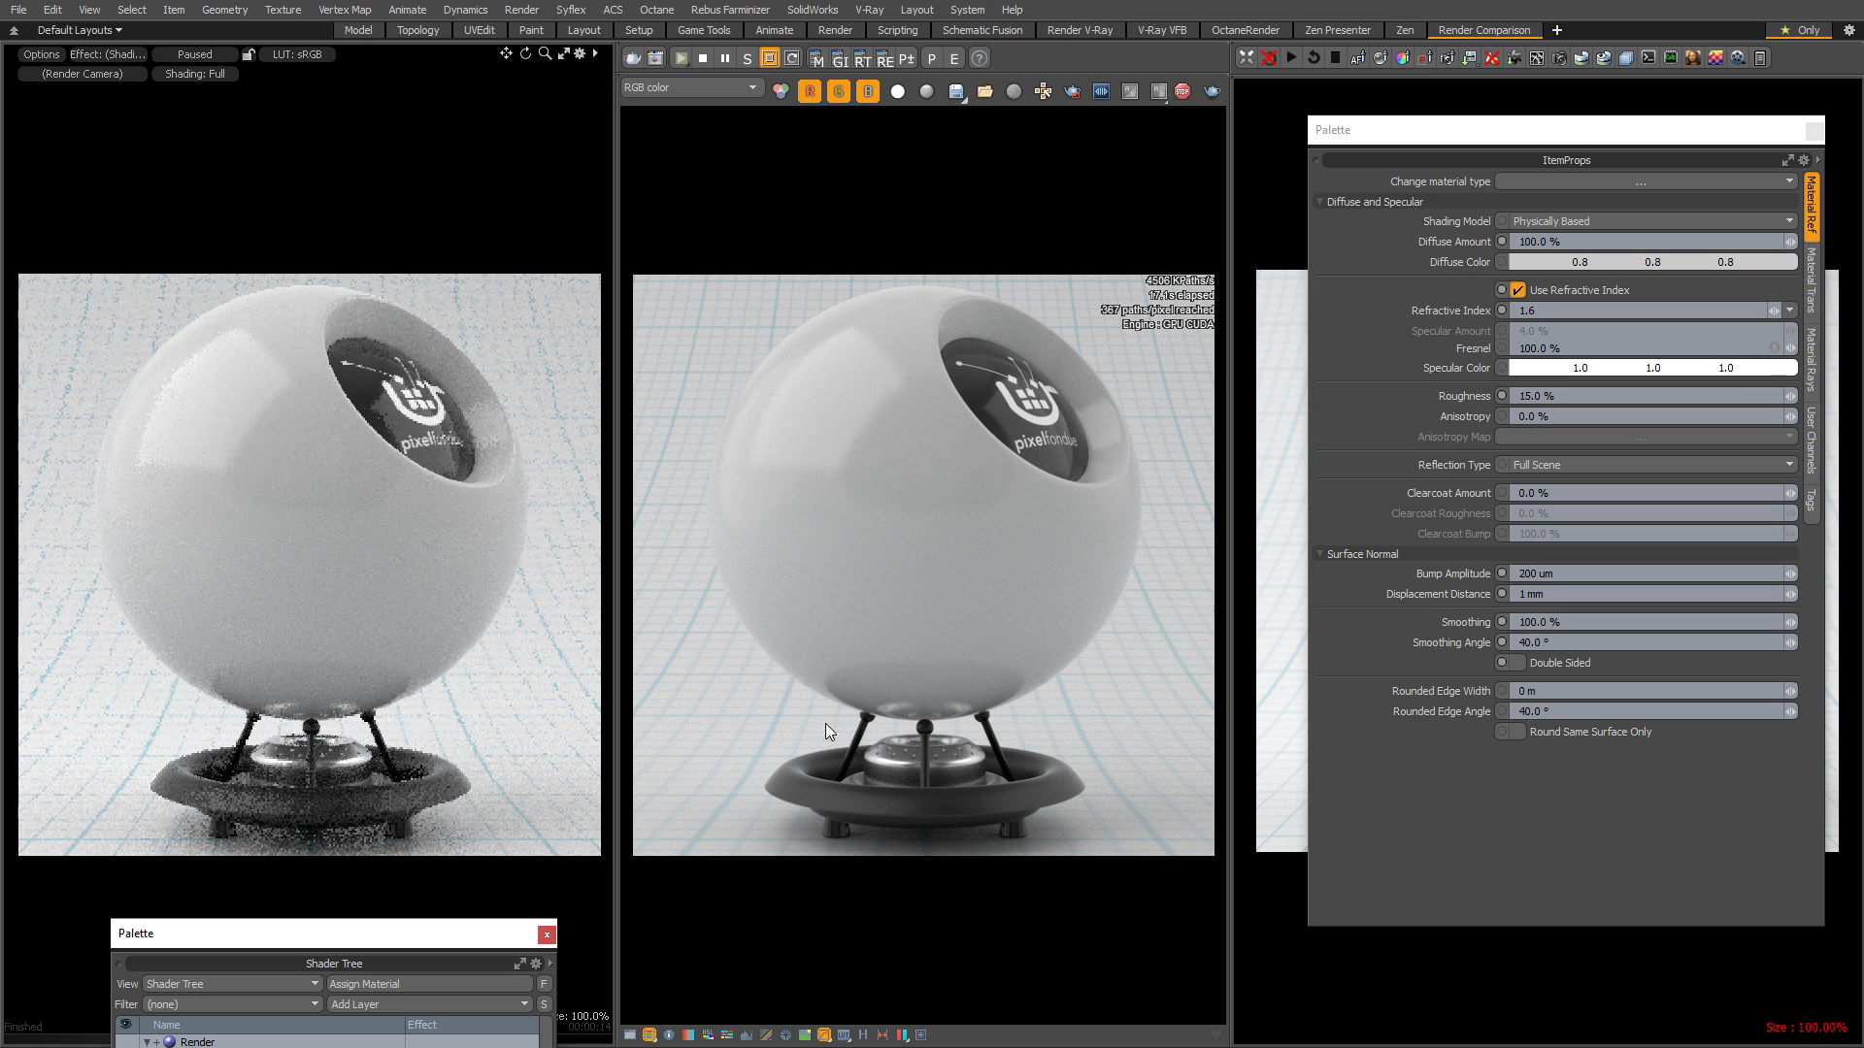
{"action": "left_click_drag", "start_coordinate": [400, 934], "coordinate": [361, 151]}
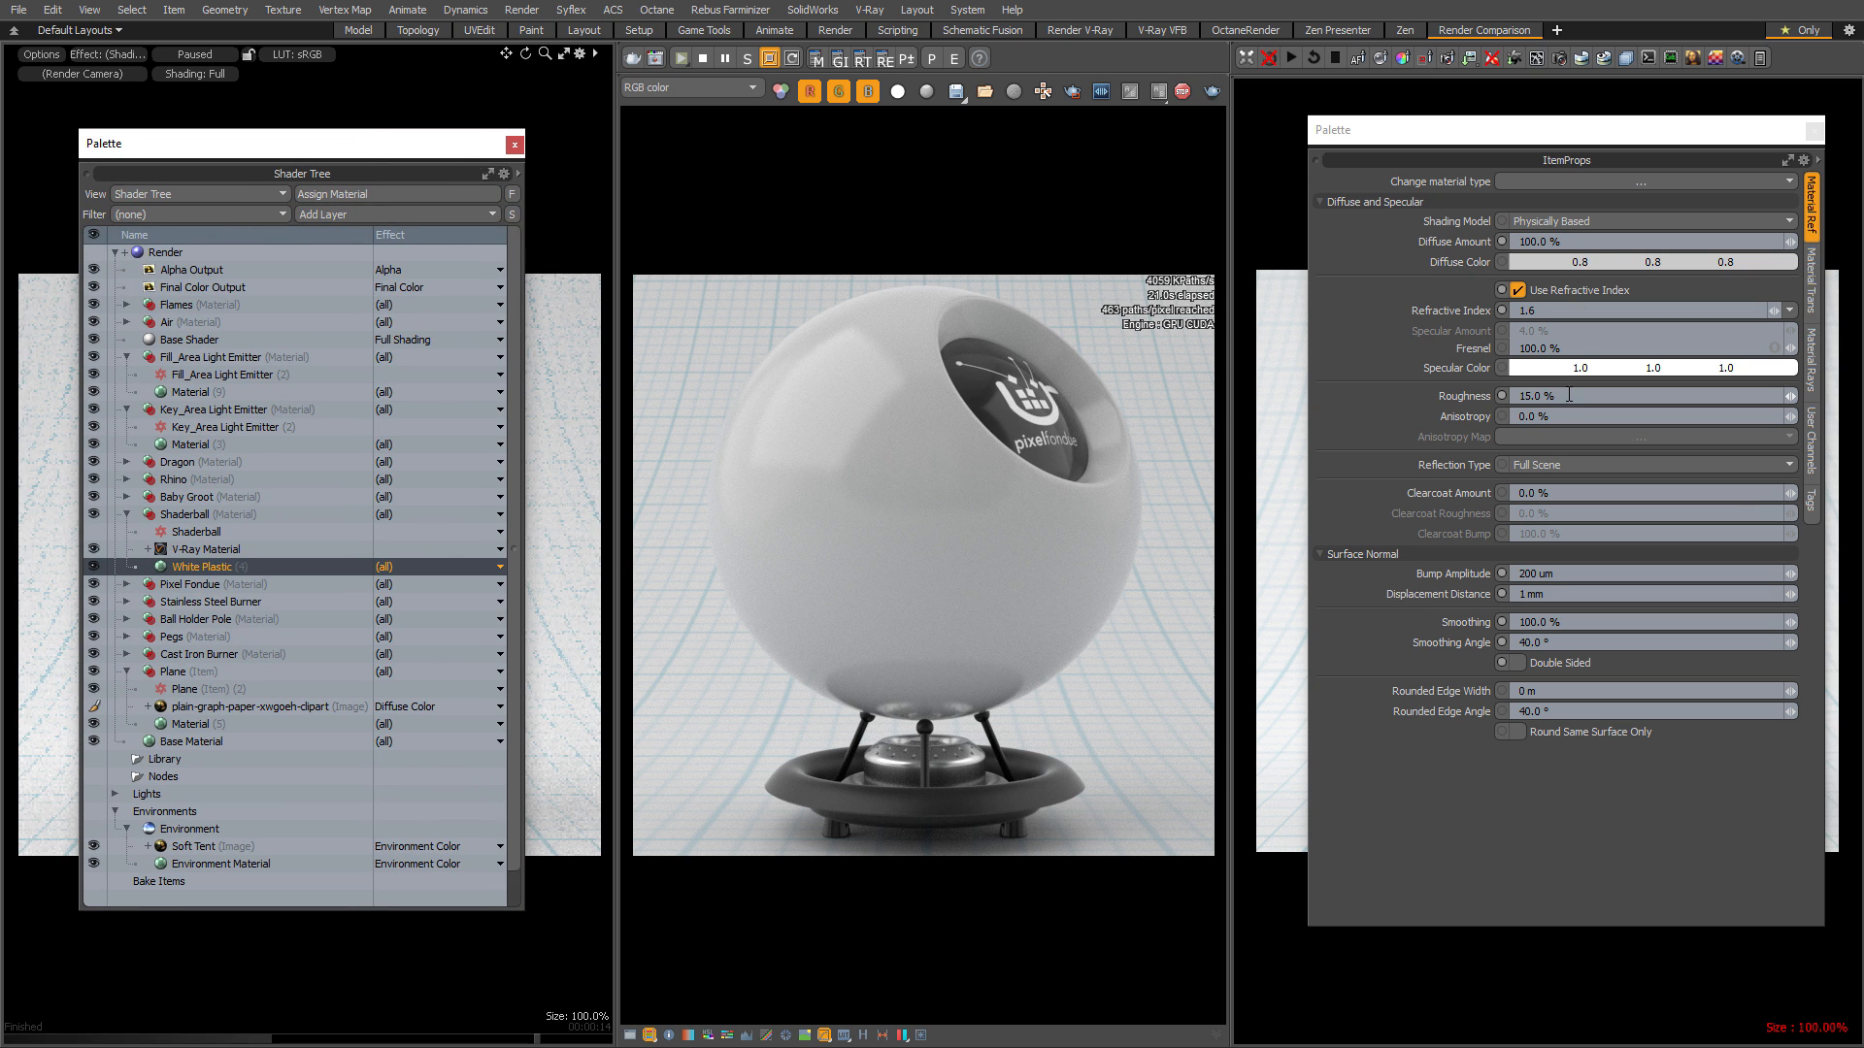
Set the V-Ray Material's Fresnel IOR to 6.0 to exaggerate the shaderball's reflections.
{"action": "left_click", "coordinate": [1572, 310]}
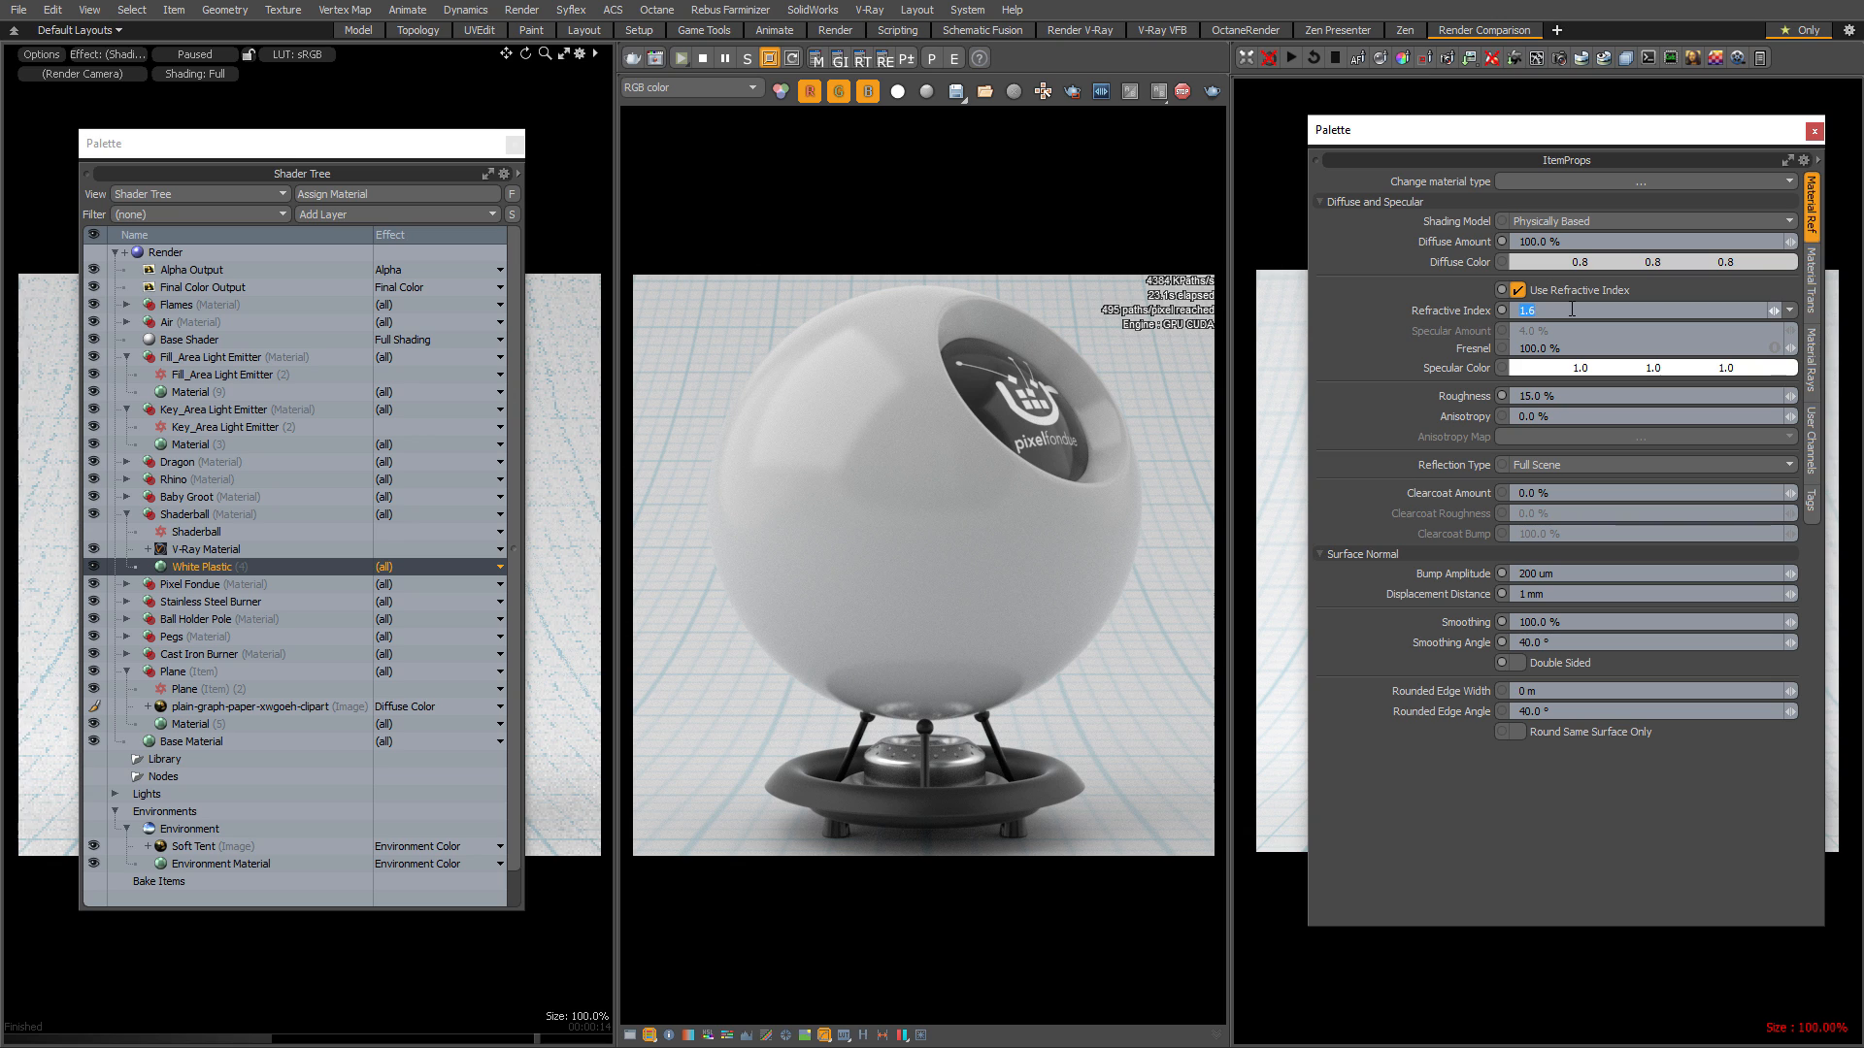
{"action": "left_click", "coordinate": [224, 551]}
{"action": "left_click", "coordinate": [1548, 472]}
{"action": "type", "text": "6"}
{"action": "key", "text": "Return"}
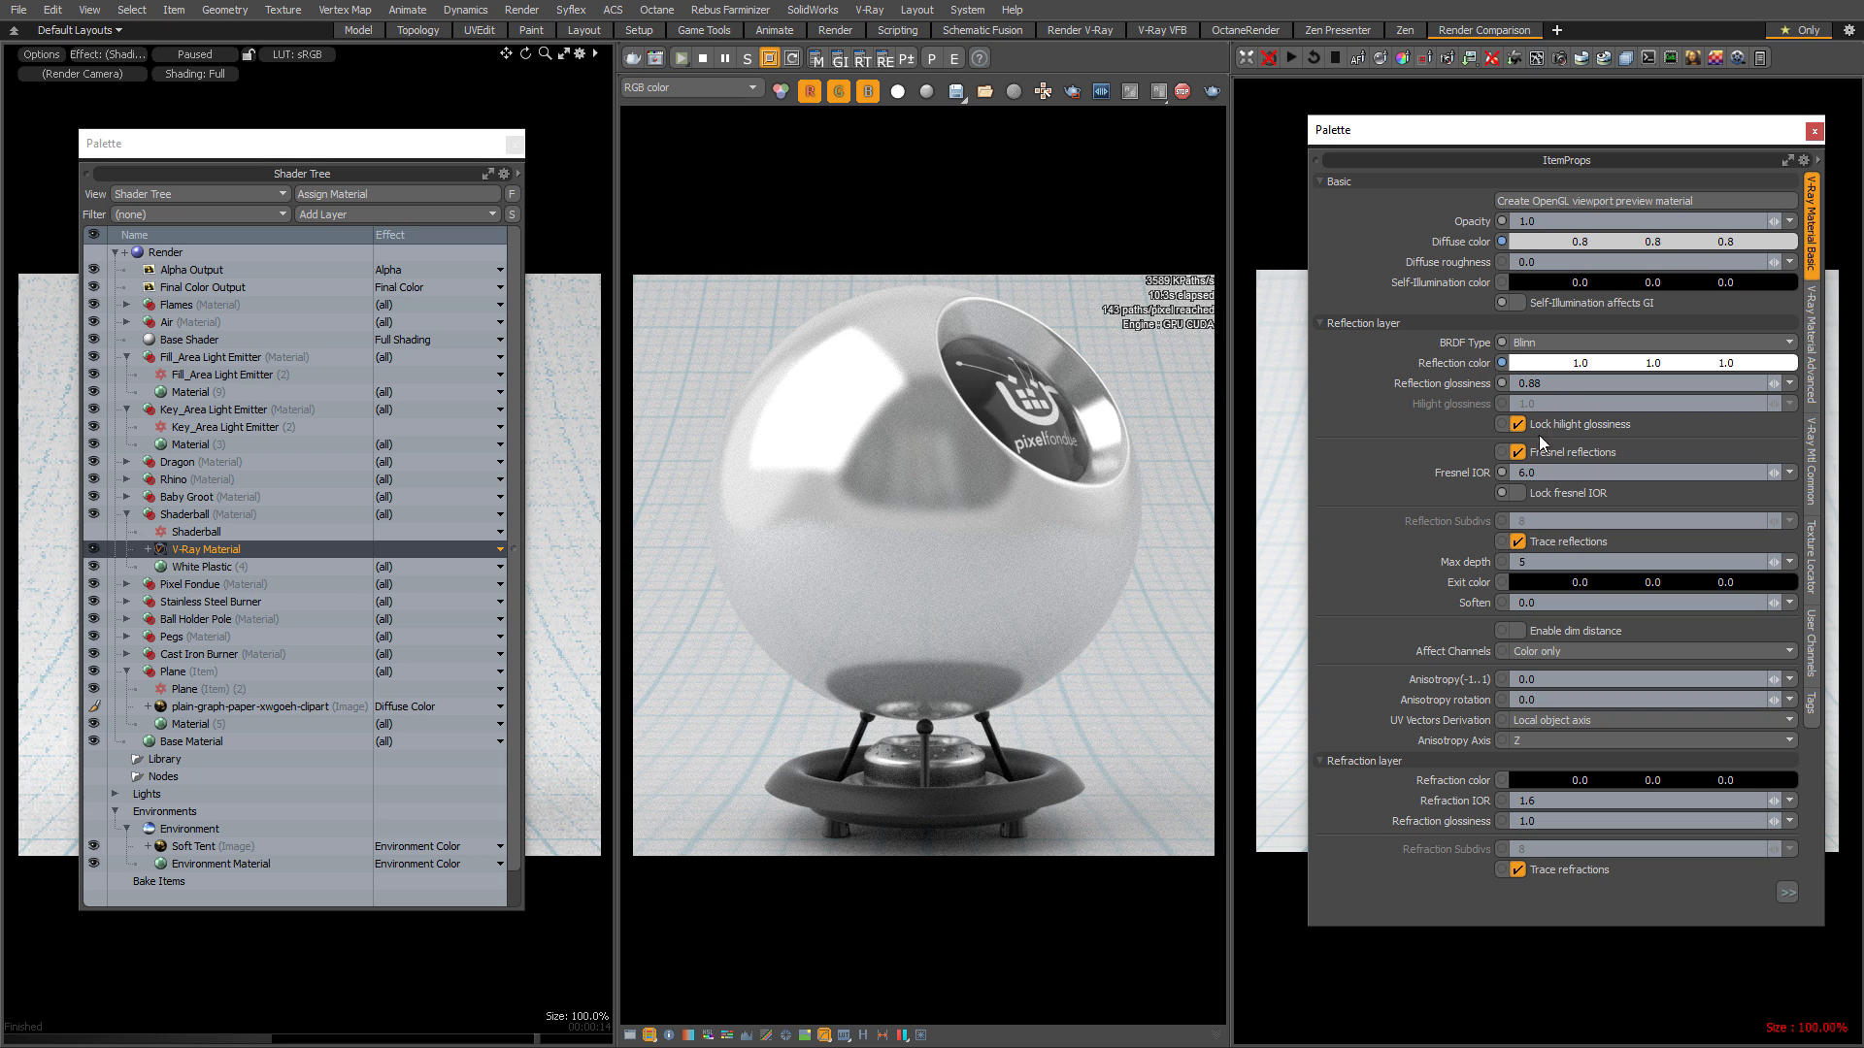
Set the V-Ray Material's Fresnel IOR to 1.6.
{"action": "left_click", "coordinate": [1560, 472]}
{"action": "type", "text": "1.6"}
{"action": "key", "text": "Return"}
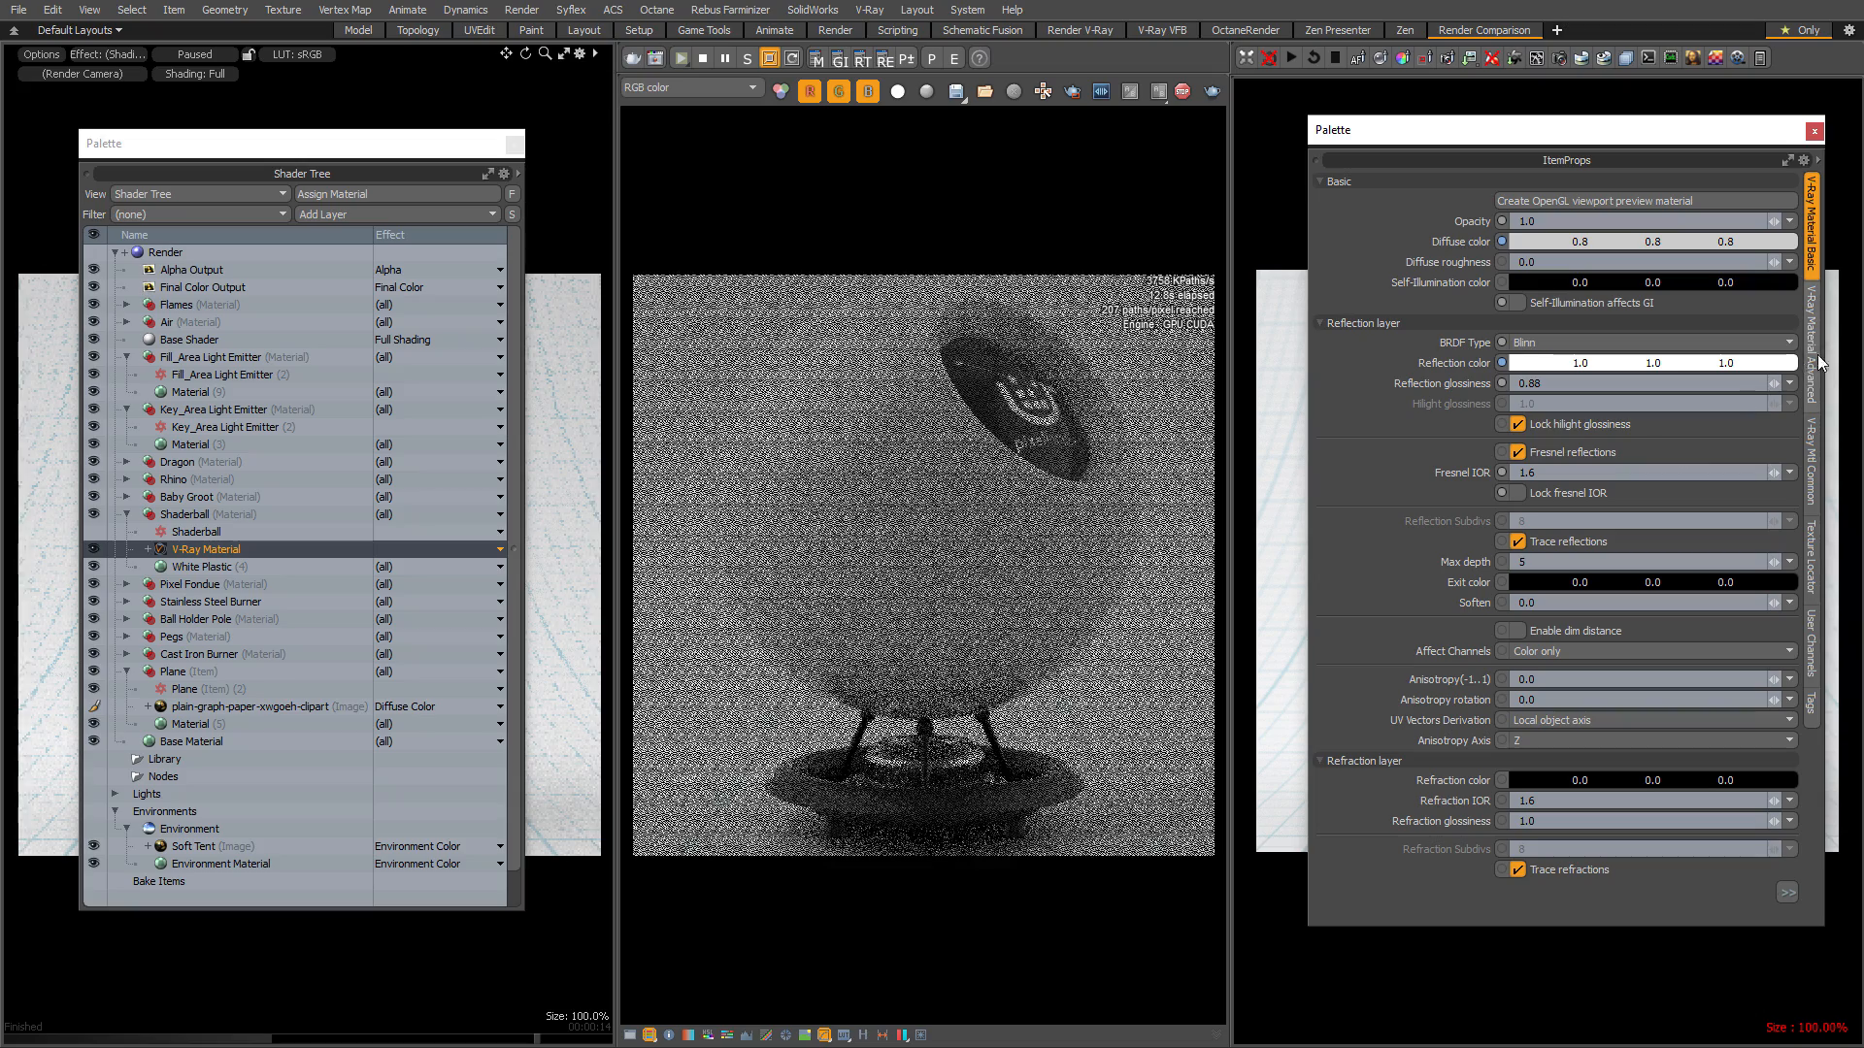
Review the V-Ray Material's advanced settings, translucency types, bump and displacement, and texture locator, and return to its basic settings.
{"action": "left_click", "coordinate": [1813, 374]}
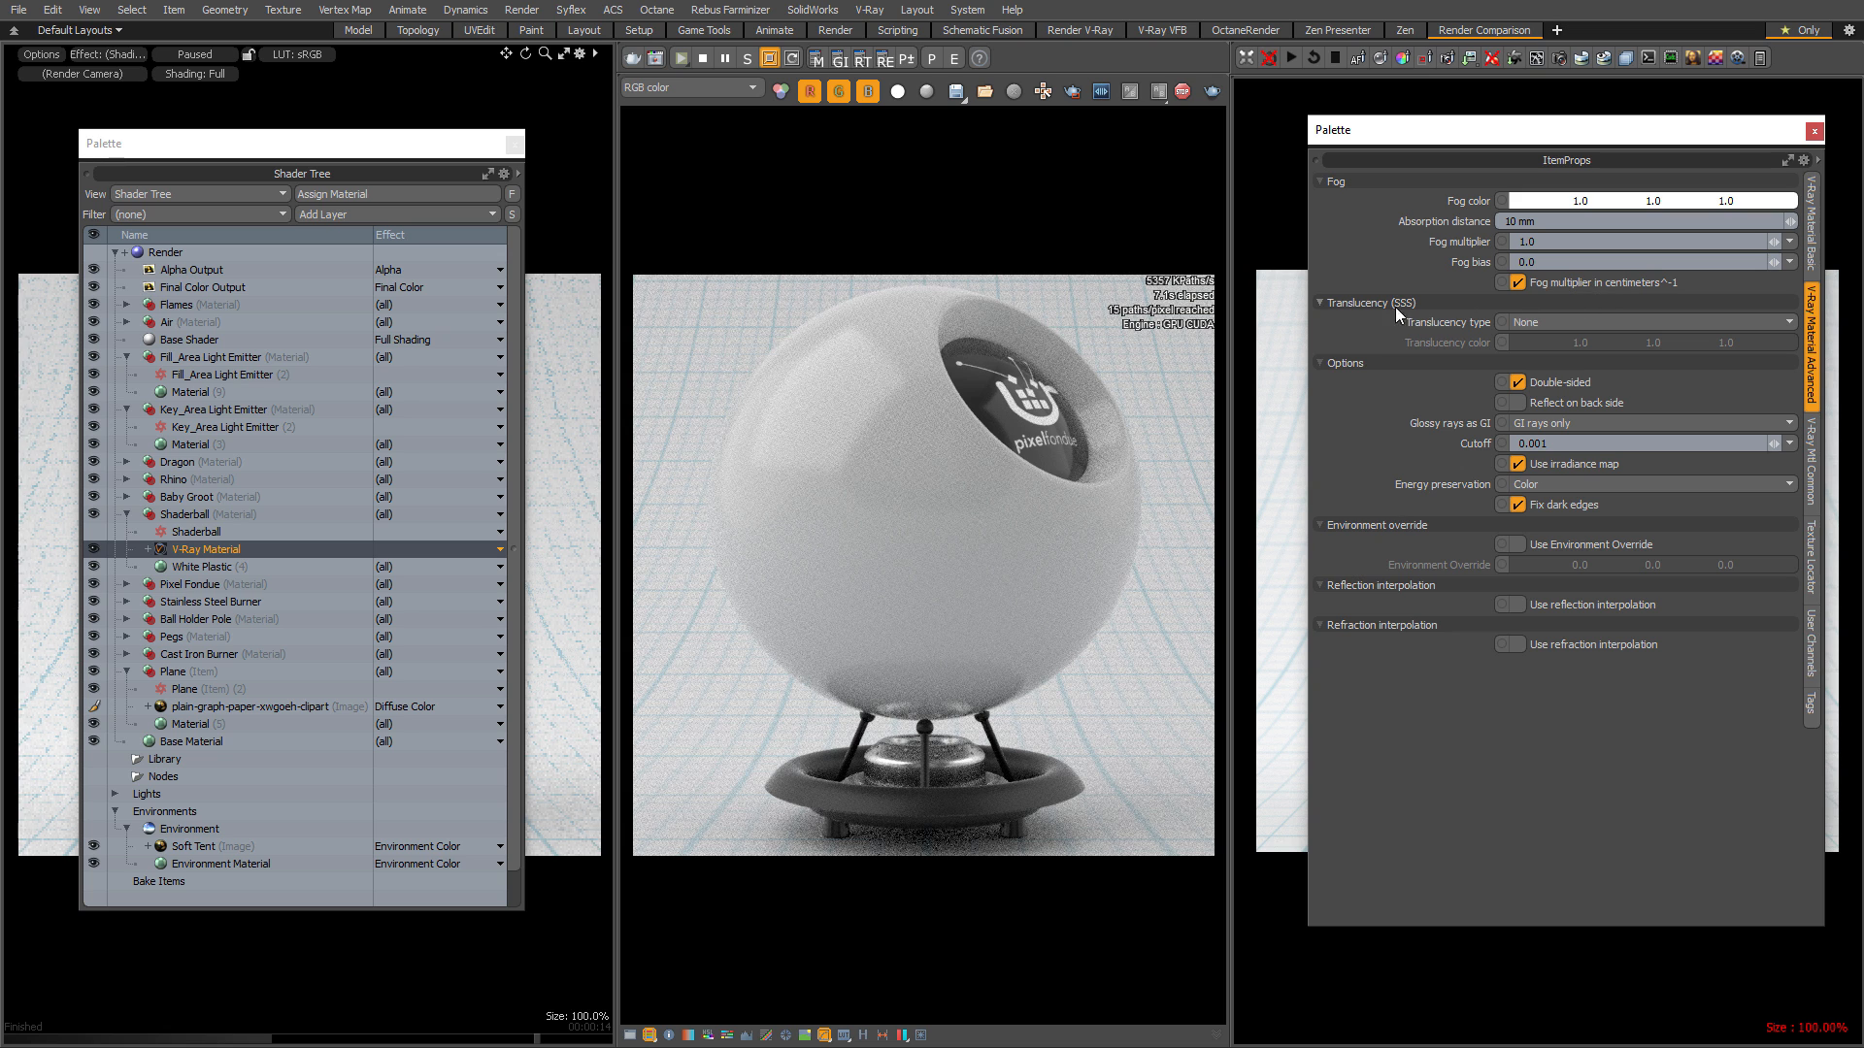
{"action": "left_click", "coordinate": [1558, 324]}
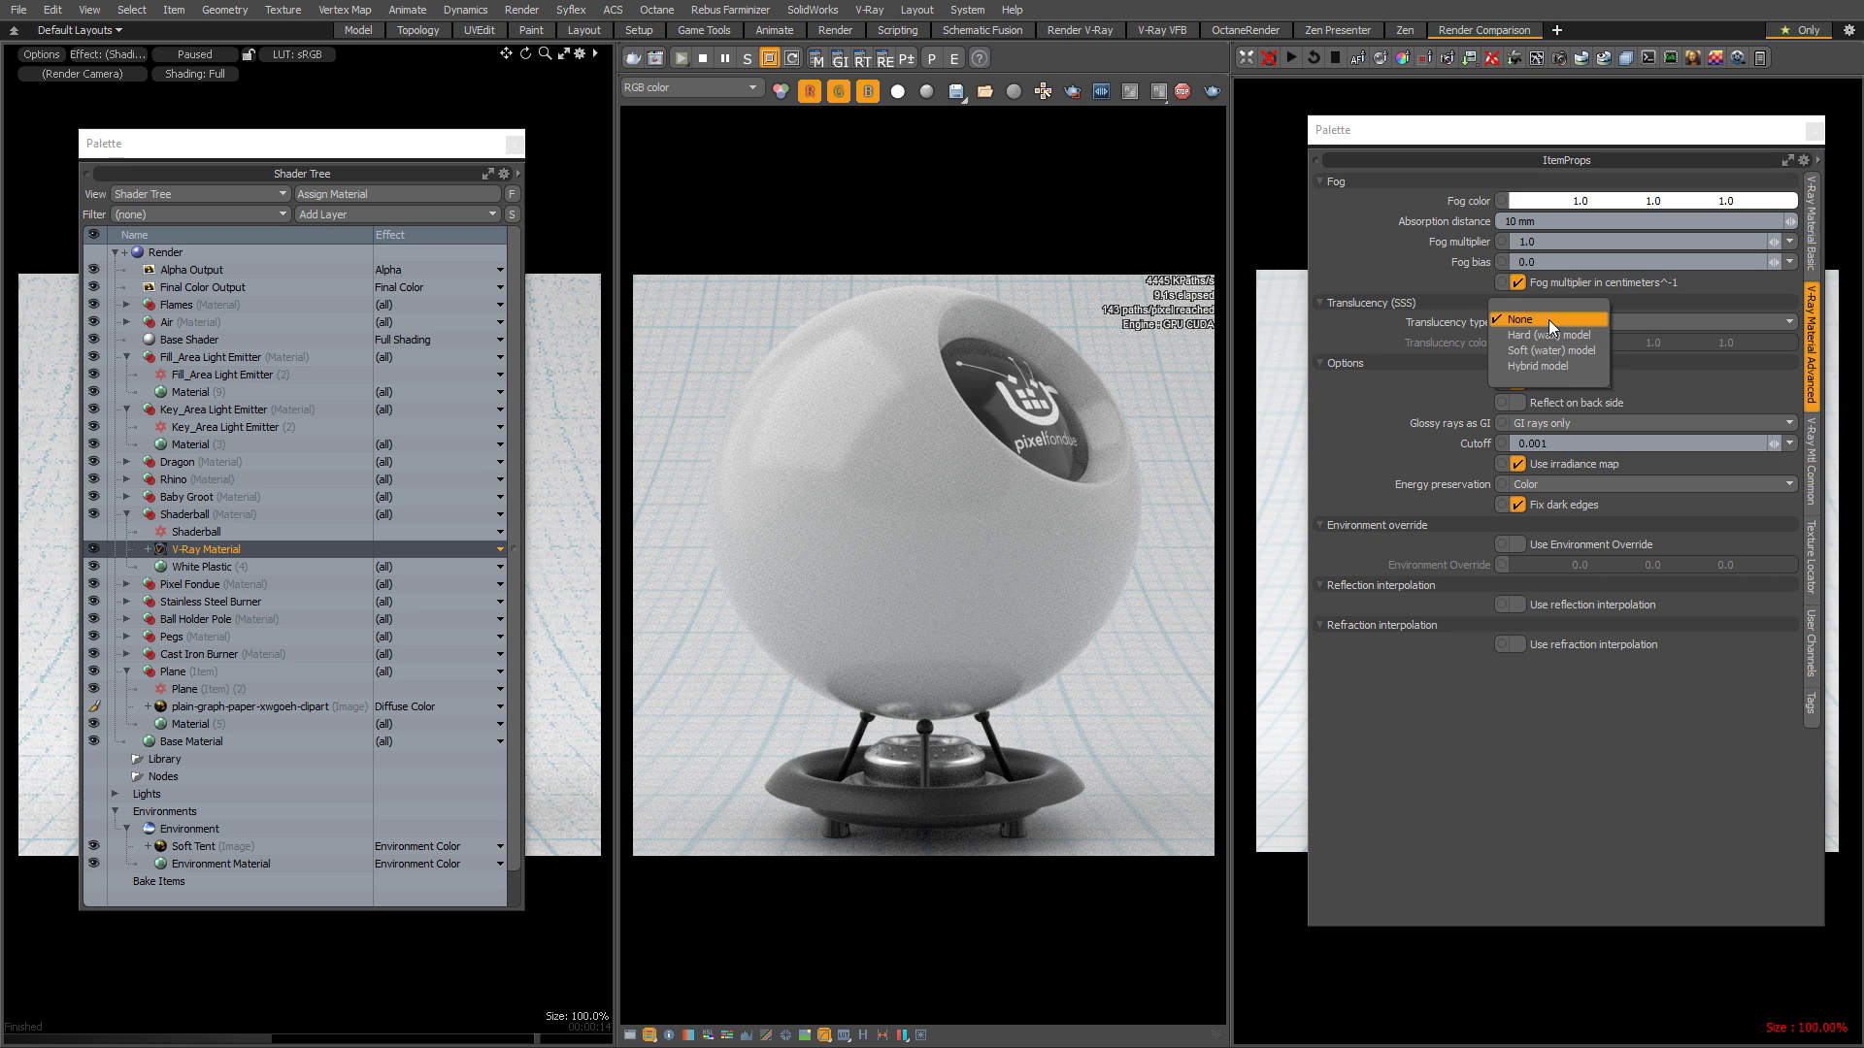
{"action": "left_click", "coordinate": [1528, 289]}
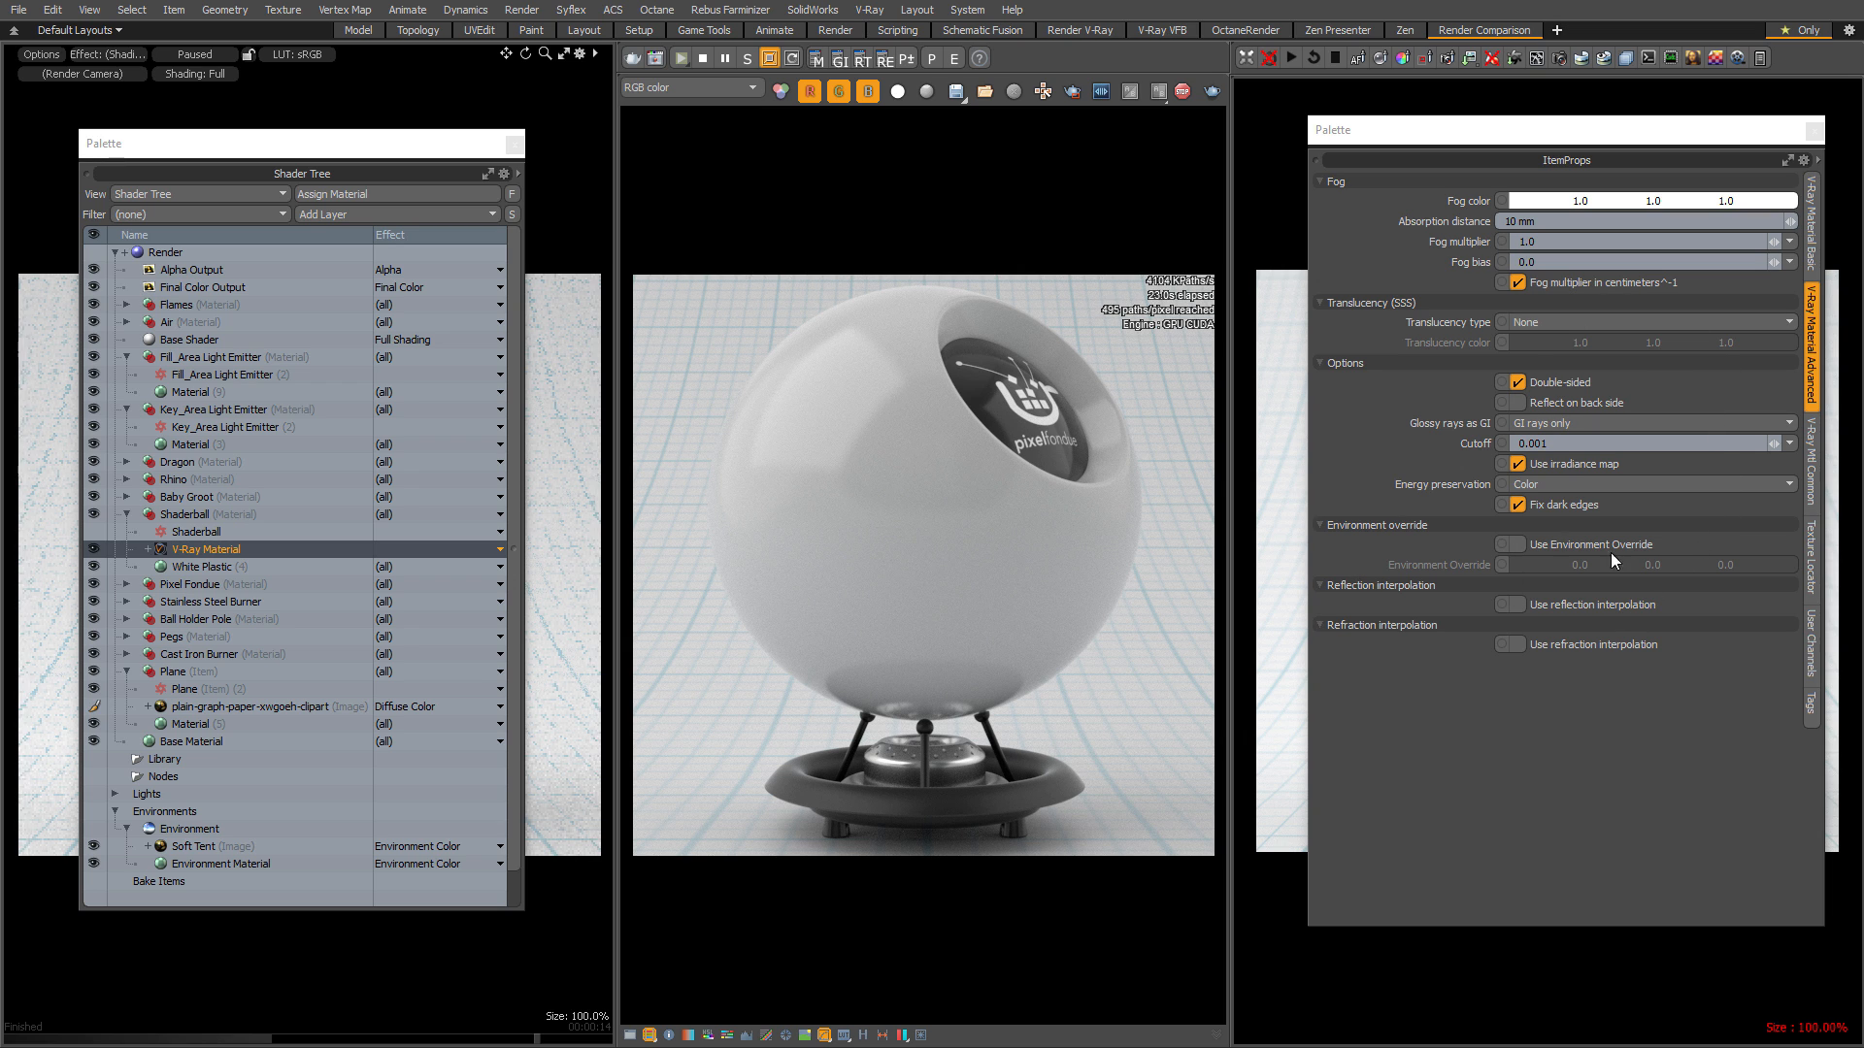
{"action": "left_click", "coordinate": [1810, 446]}
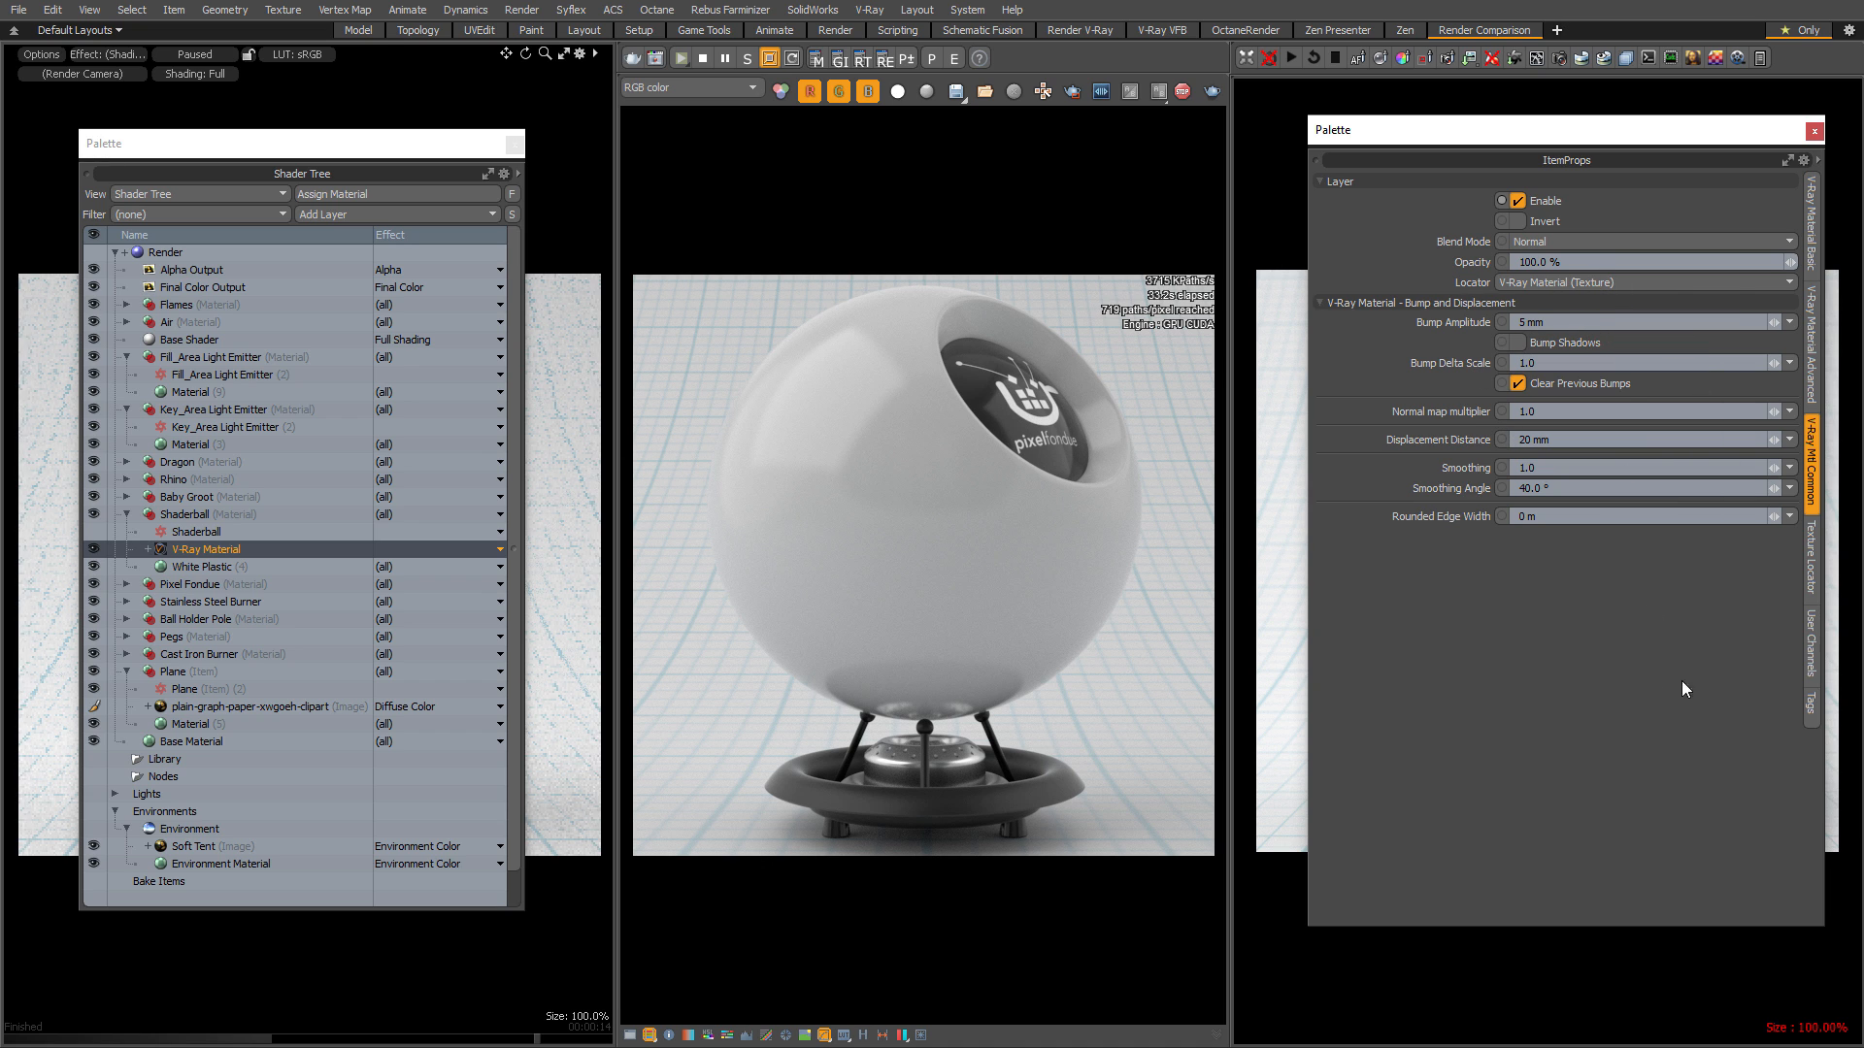
{"action": "left_click", "coordinate": [1805, 550]}
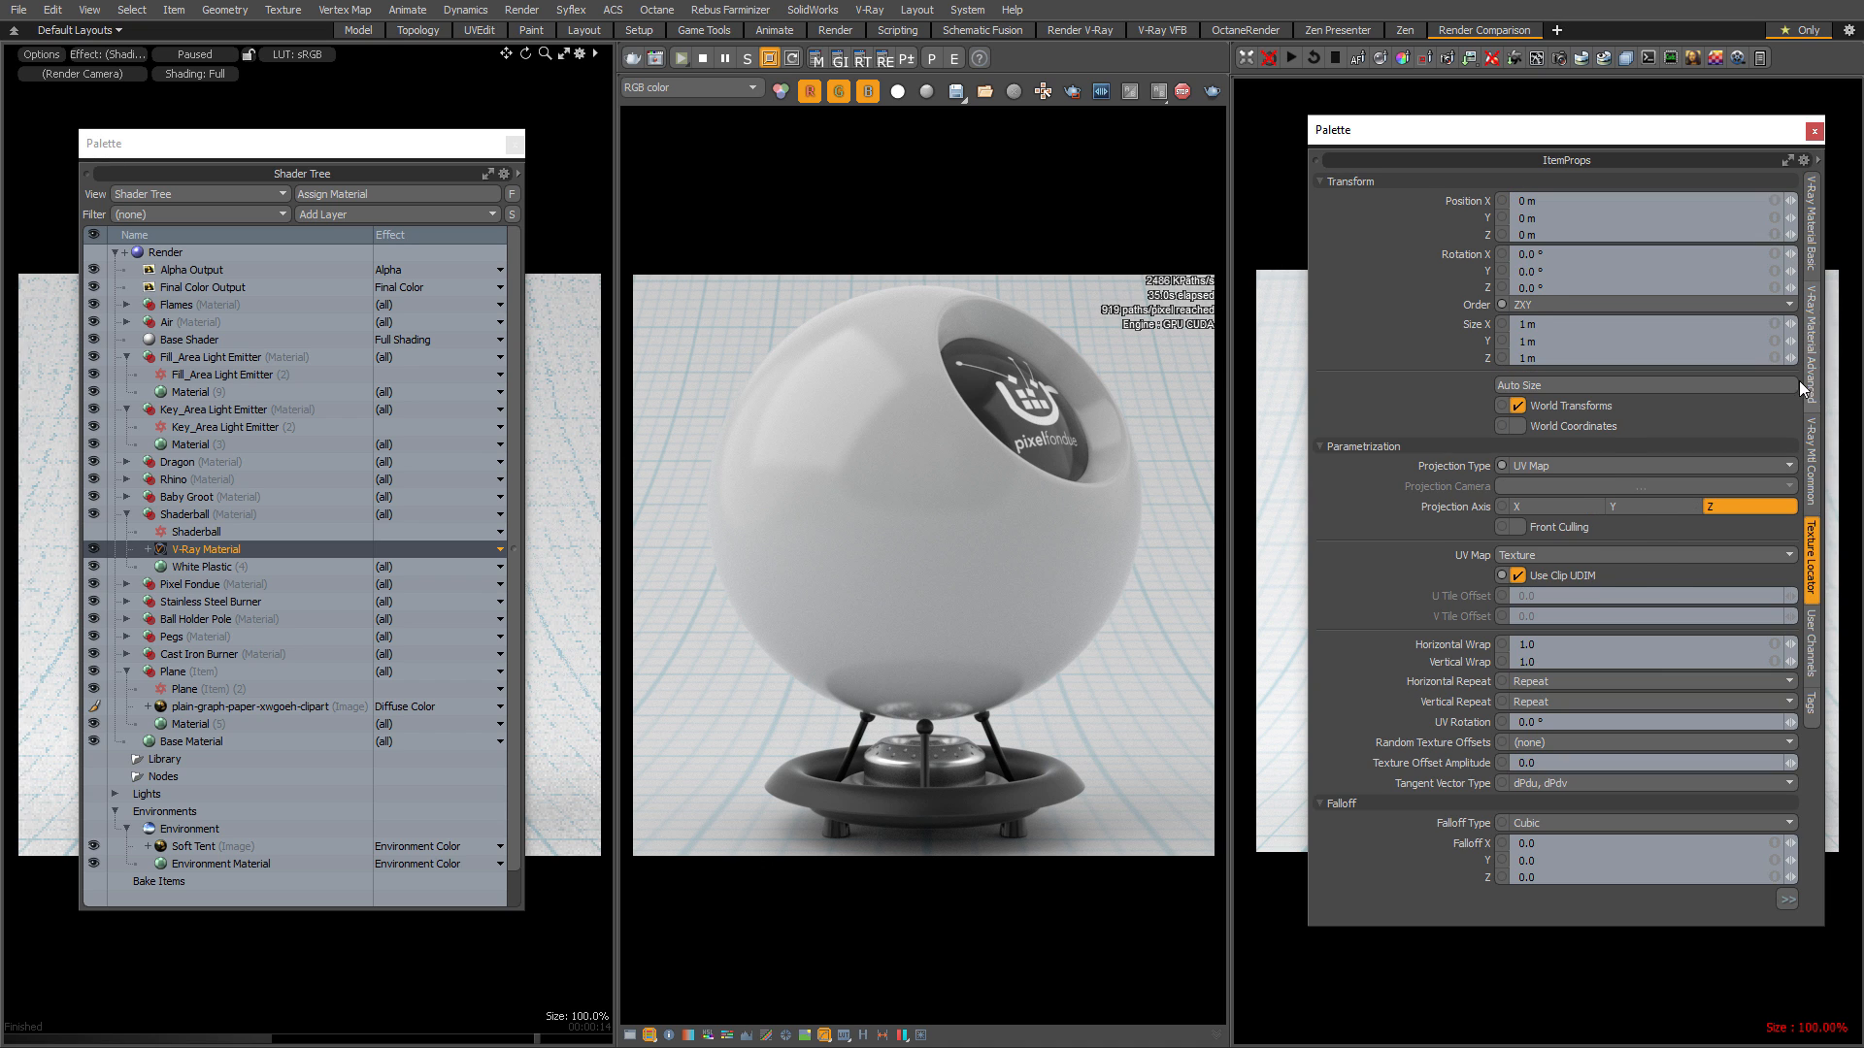
{"action": "left_click", "coordinate": [1811, 388]}
{"action": "left_click", "coordinate": [1812, 248]}
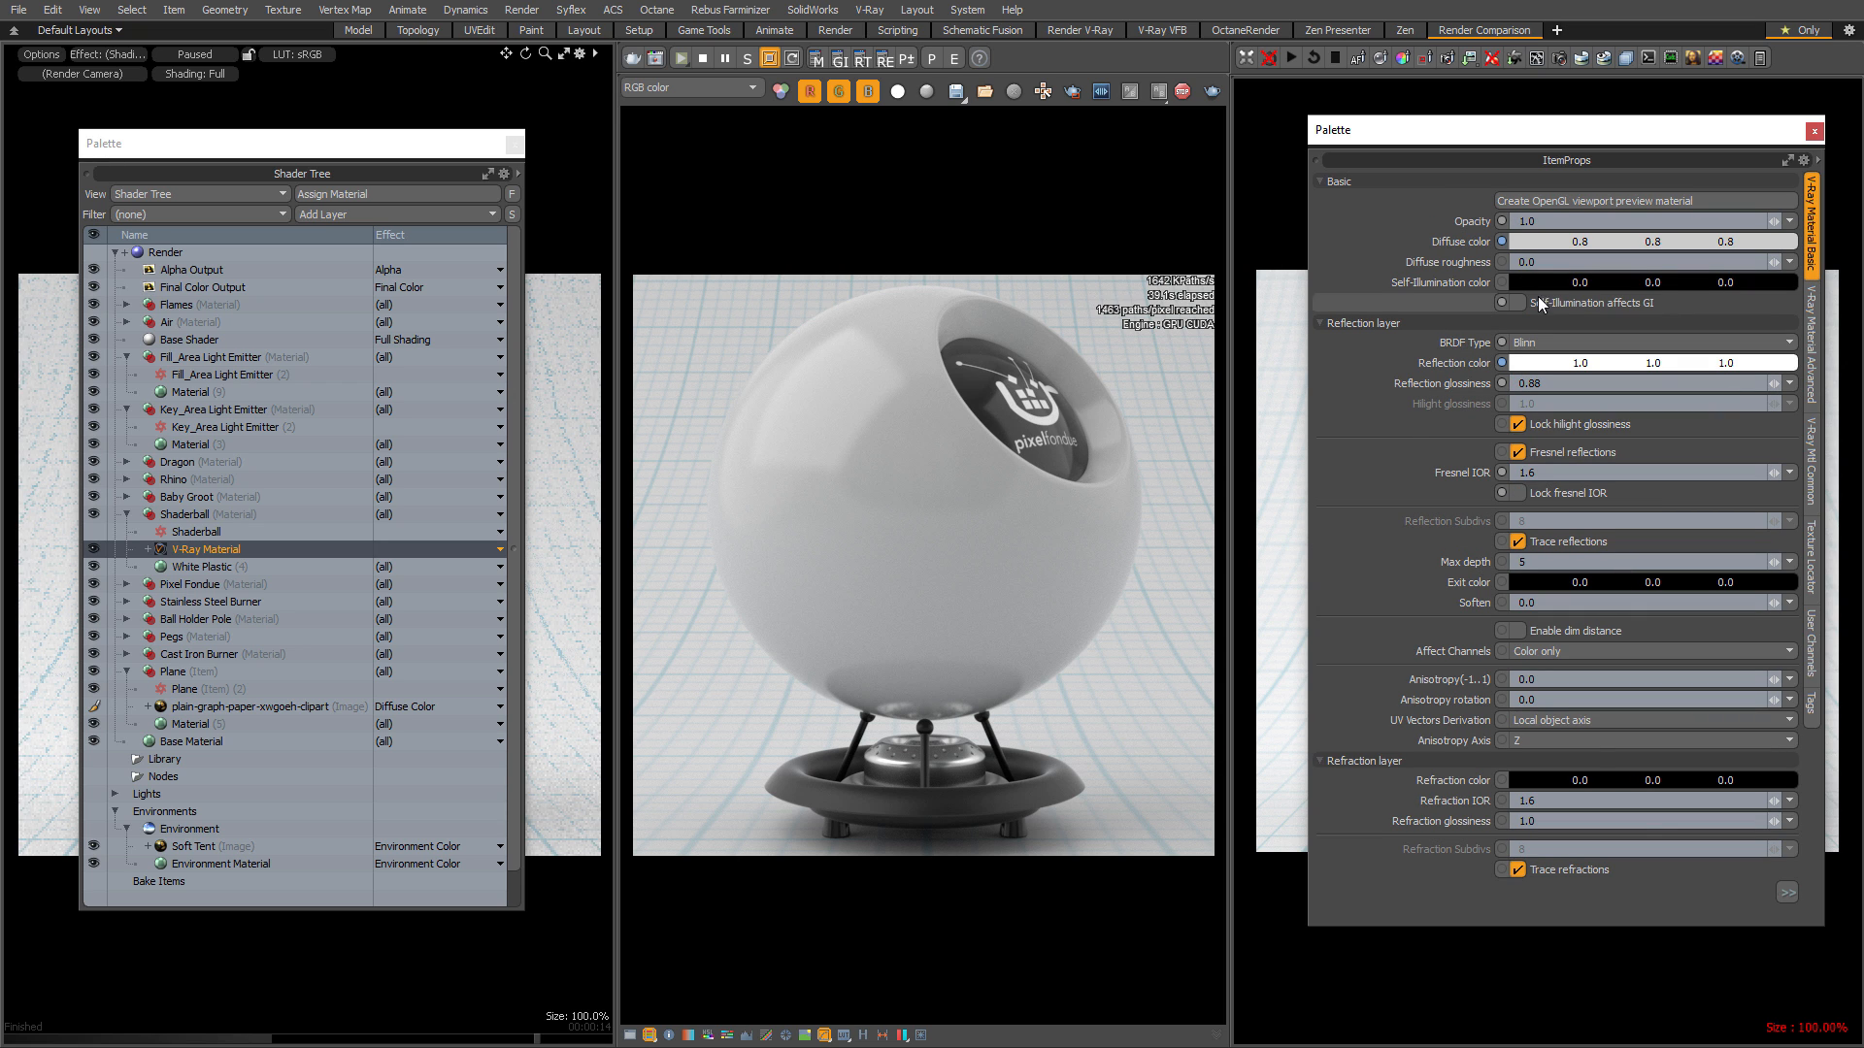
Close the item properties and Shader Tree palettes to show the three shaderball renders unobstructed.
{"action": "left_click", "coordinate": [1811, 133]}
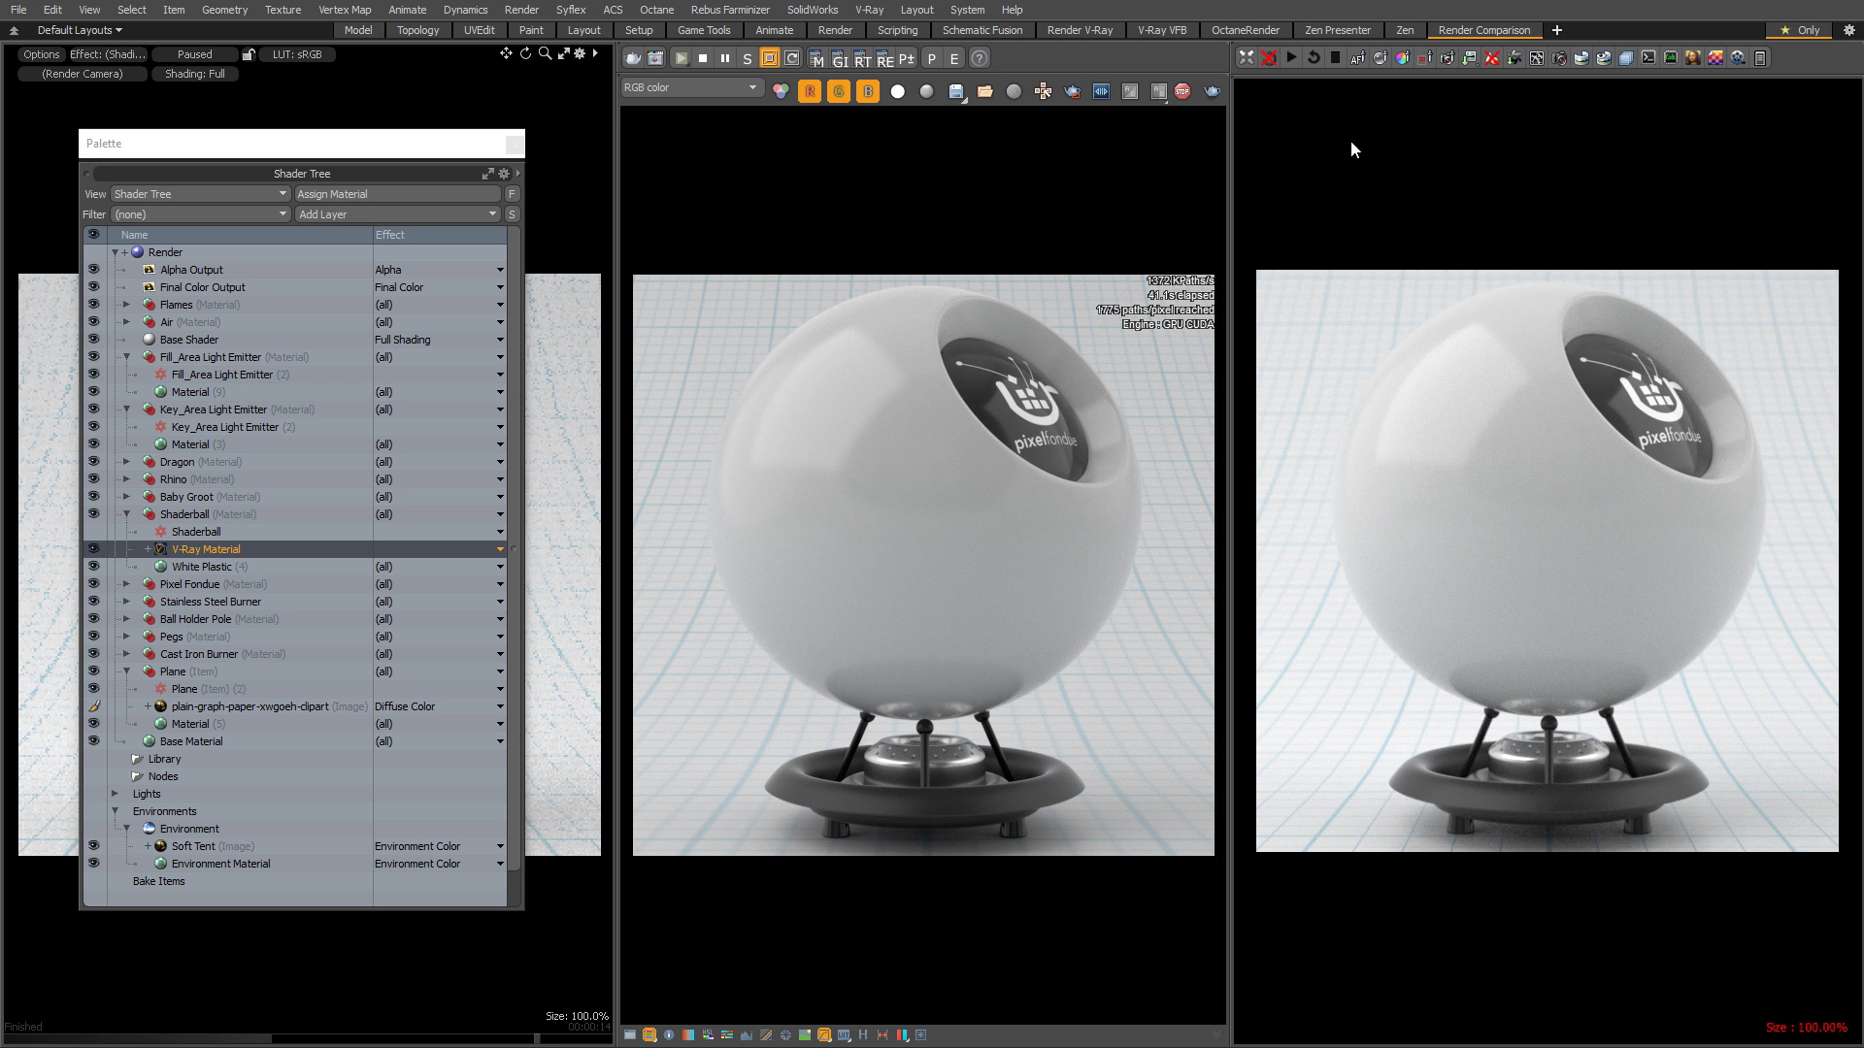
{"action": "left_click_drag", "start_coordinate": [435, 153], "coordinate": [420, 153]}
{"action": "left_click", "coordinate": [499, 143]}
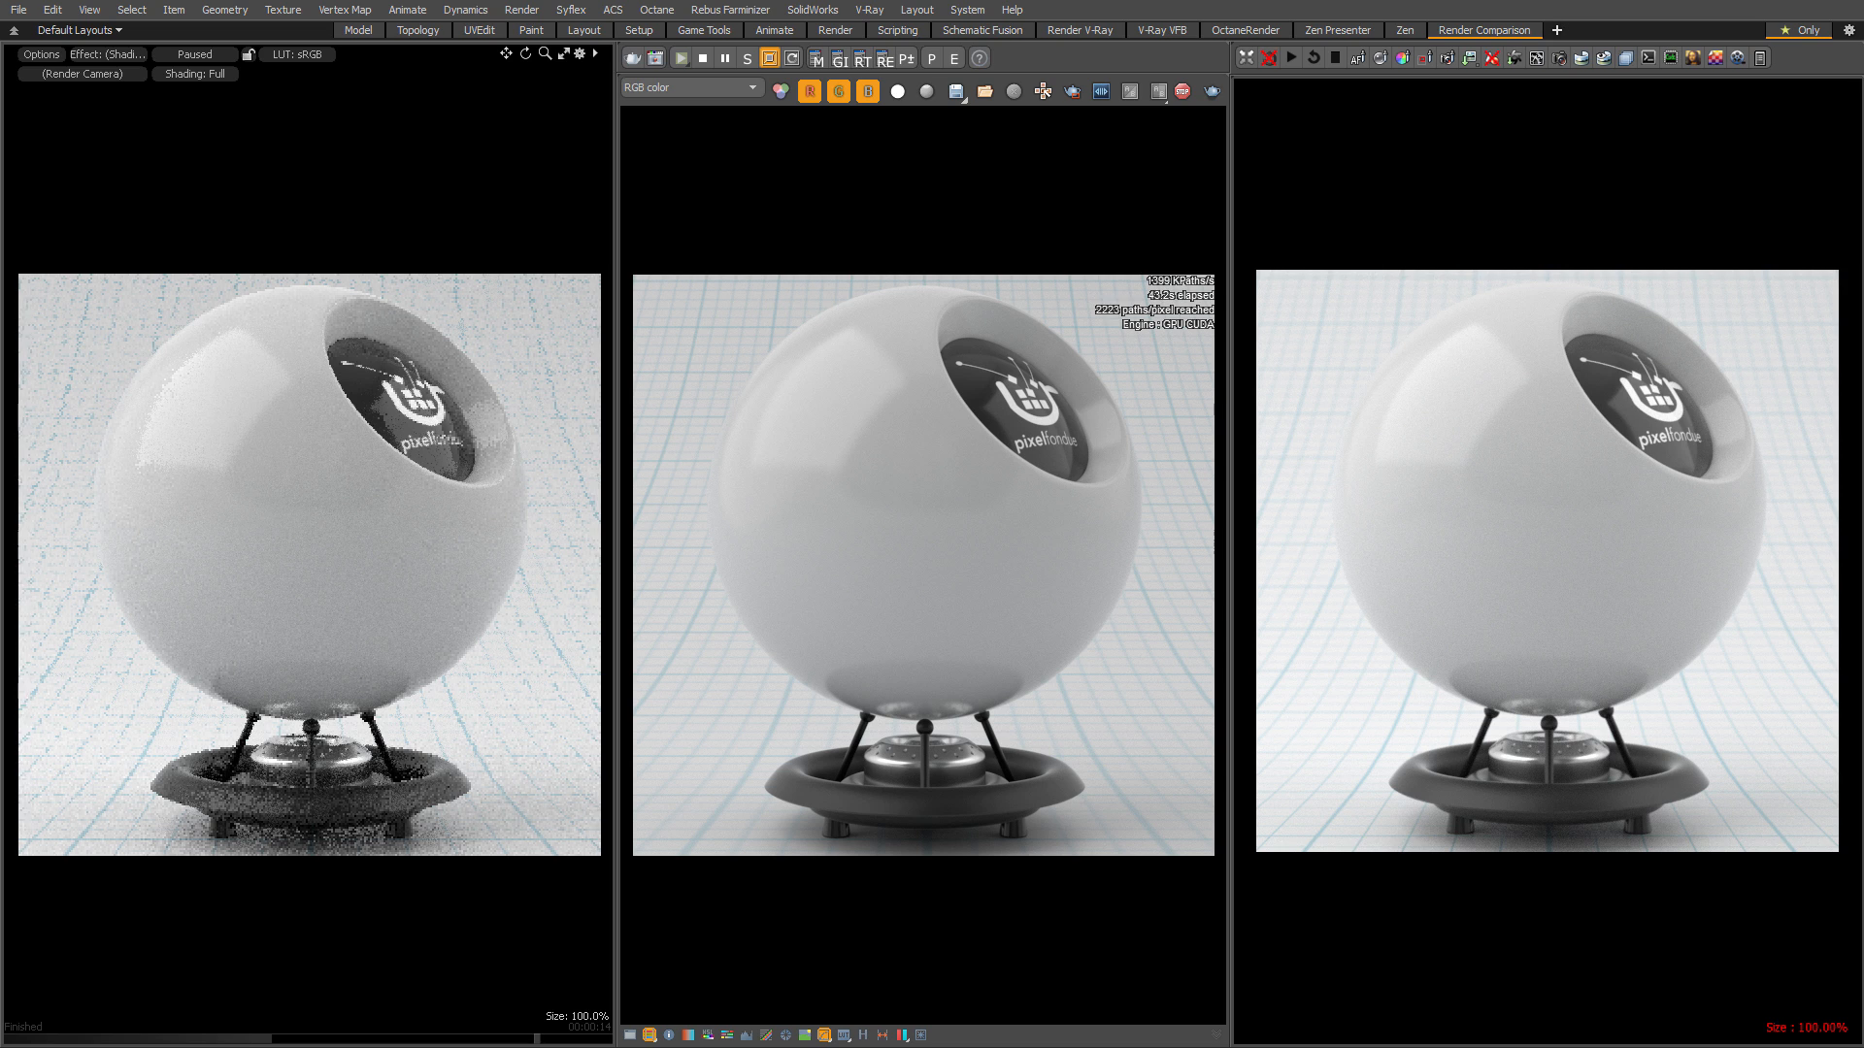